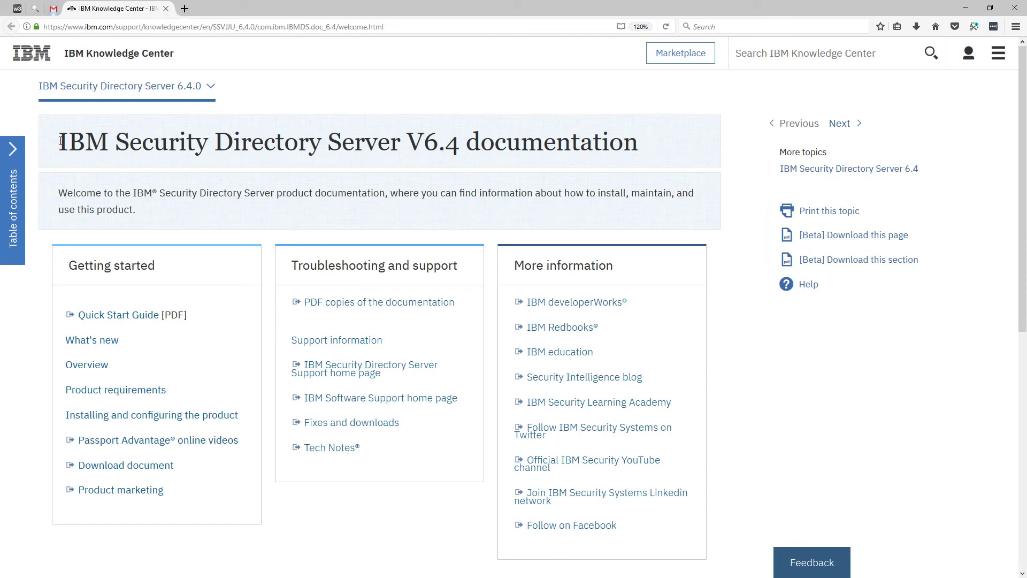
- Select the product name in the documentation title and return to the welcome page
drag(58, 144, 400, 147)
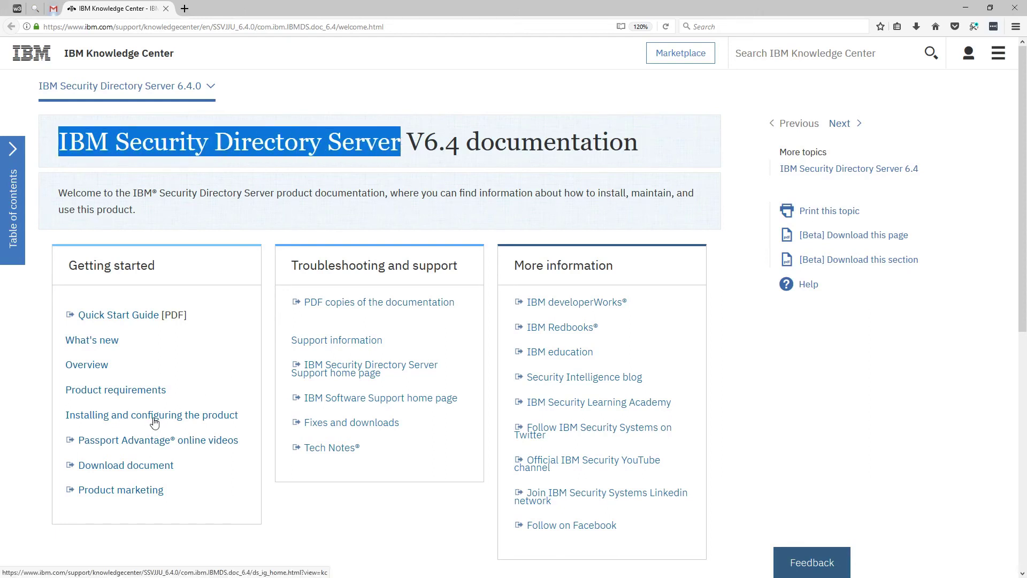
key(alt+Left)
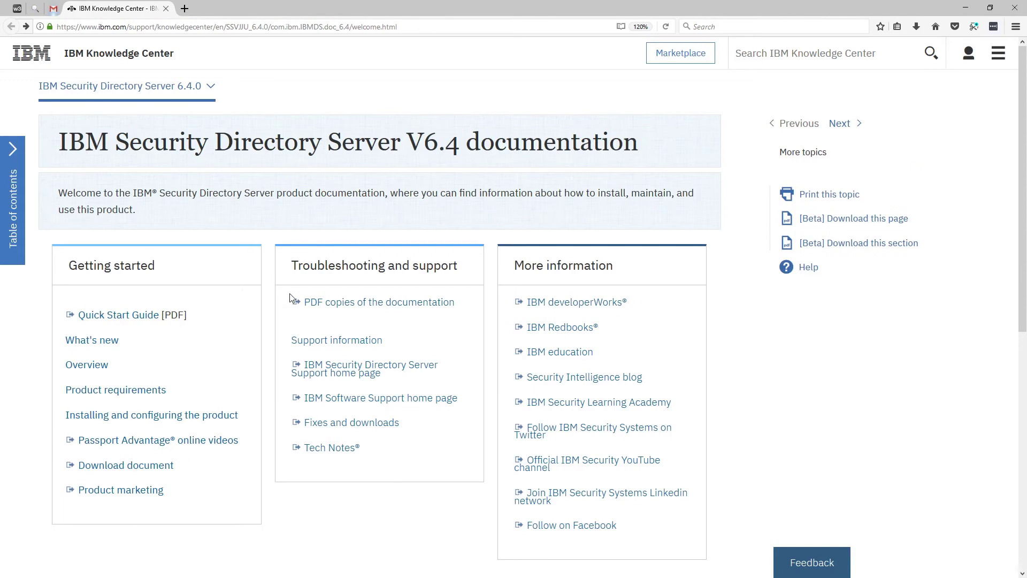
mouse_move(308, 306)
mouse_down()
mouse_move(338, 308)
mouse_move(306, 306)
mouse_up()
- Scroll through the guide's components pages, then jump to the Default installation locations page
key(alt+Tab)
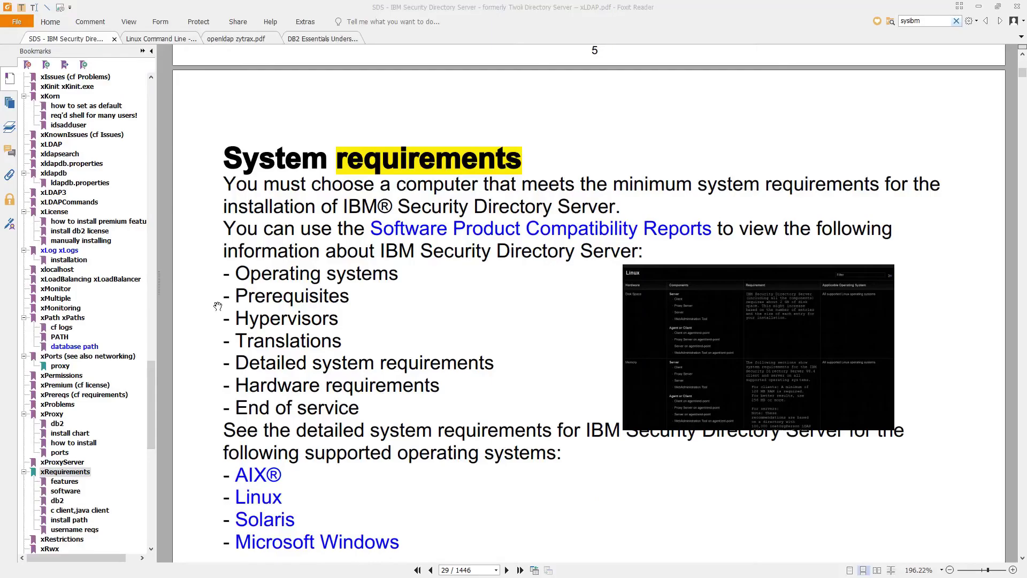
scroll(598, 234, up, 4)
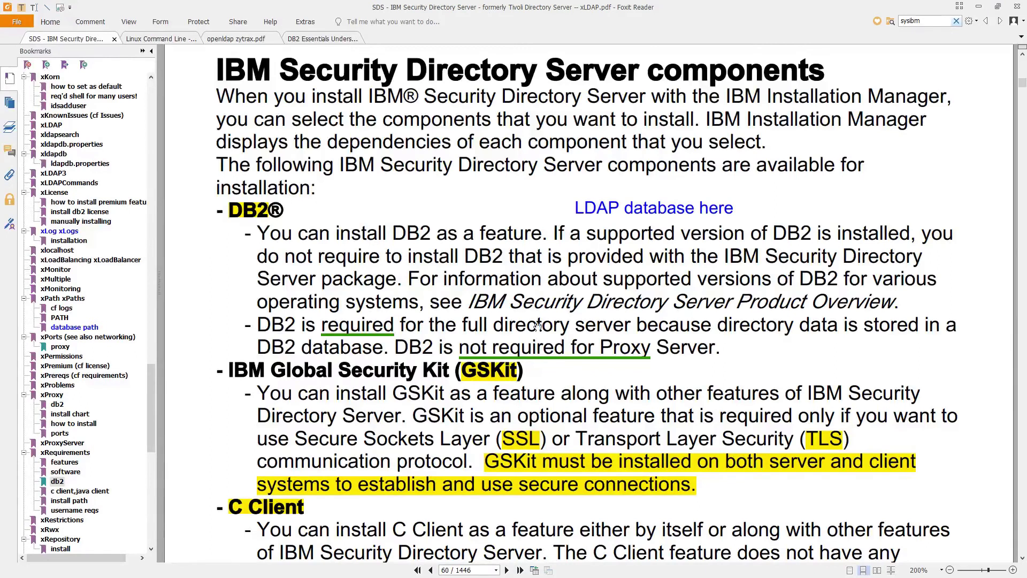
scroll(711, 384, down, 5)
scroll(710, 384, down, 6)
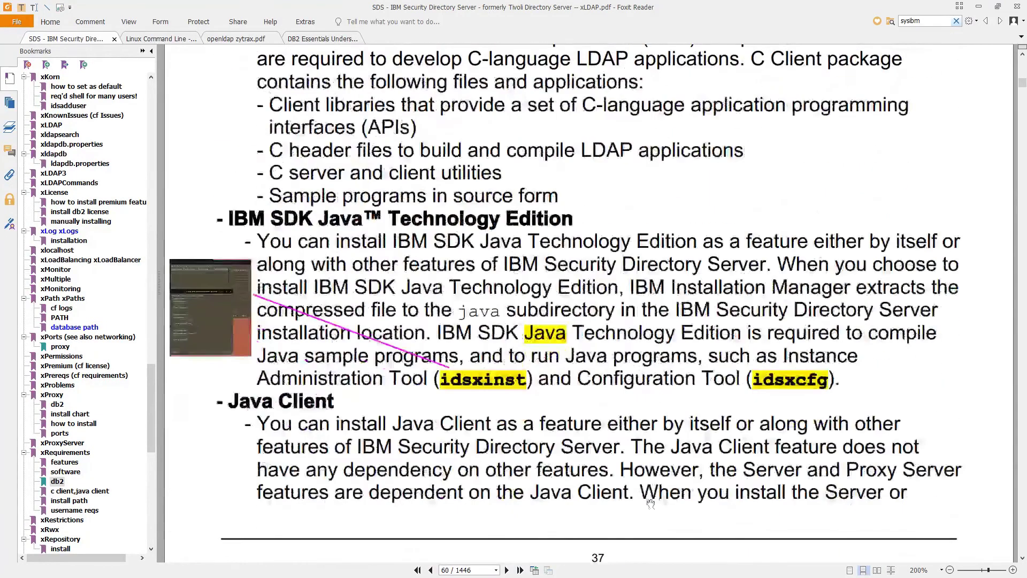
scroll(656, 496, down, 8)
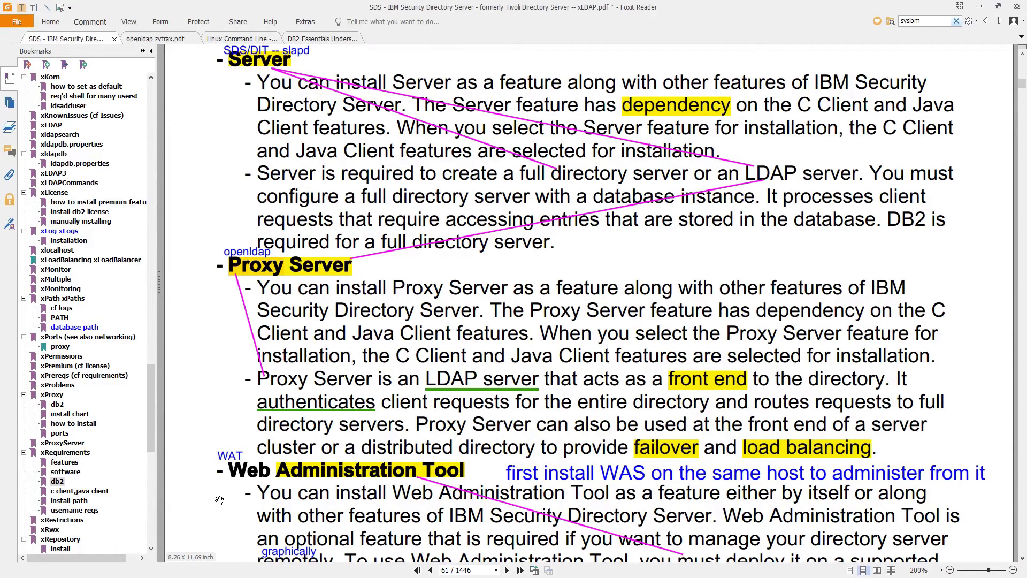
drag(219, 499, 230, 405)
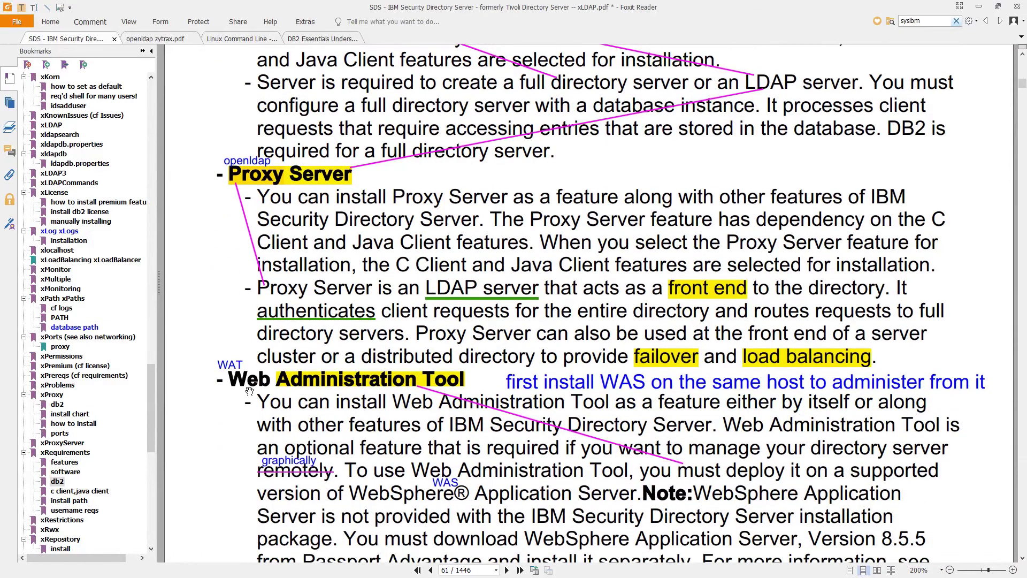
key(alt+Left)
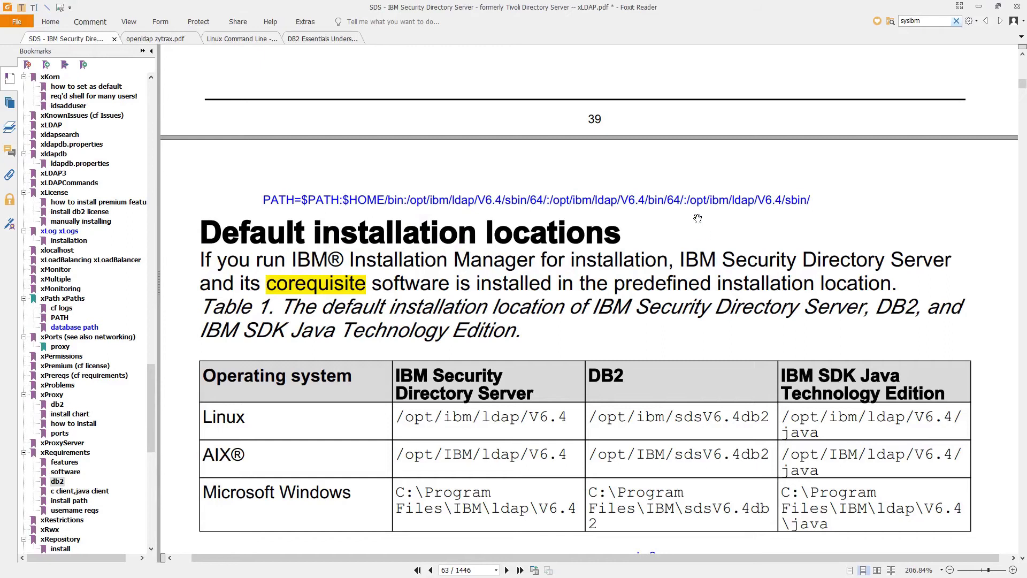
- In /tmp/sds, pick out the sds64-linux-x86-64.iso and premium feature package file names
key(alt+Tab)
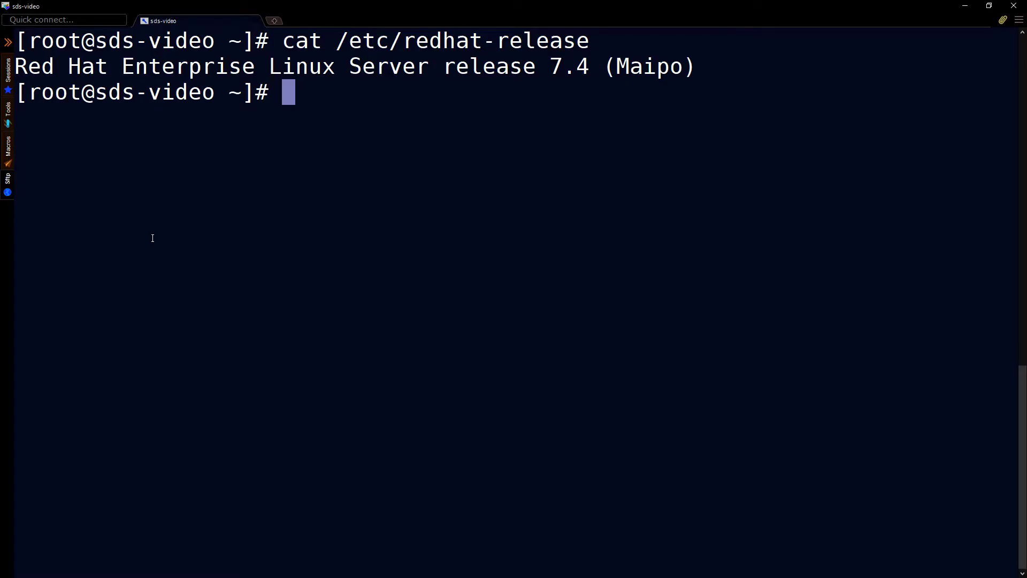
key(alt+Tab)
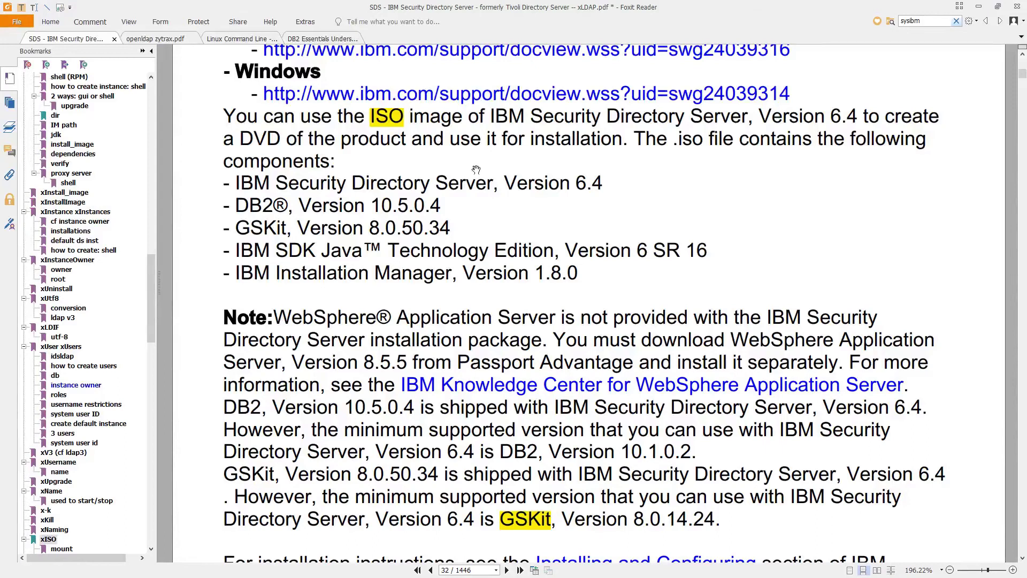
key(alt+Tab)
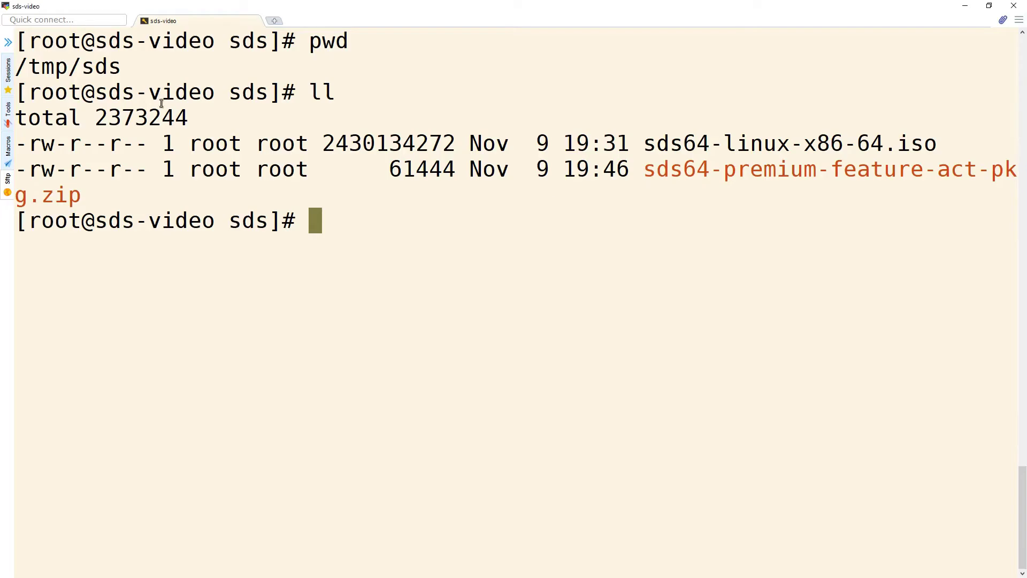
triple_click(128, 65)
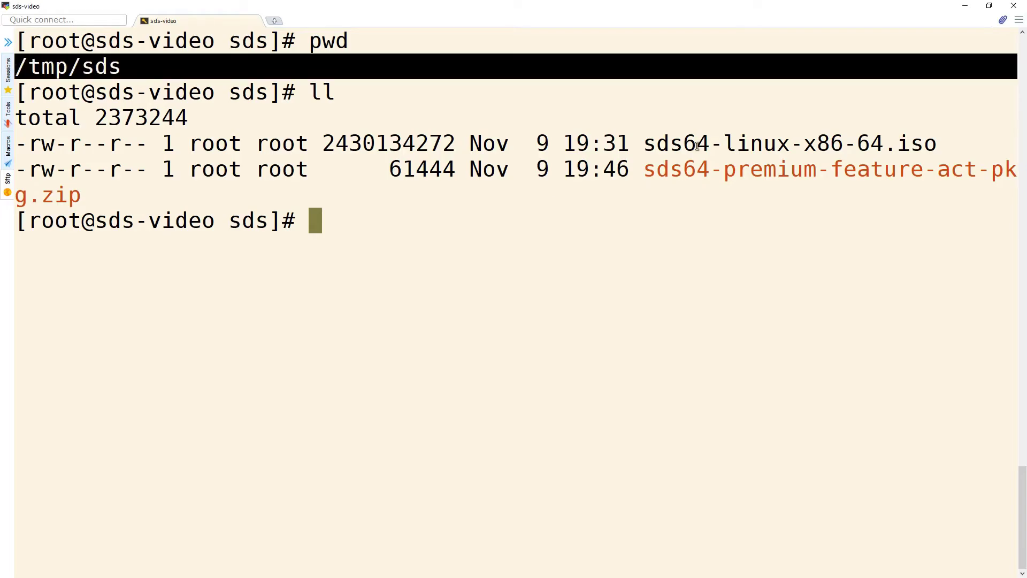
drag(648, 144, 953, 140)
click(814, 261)
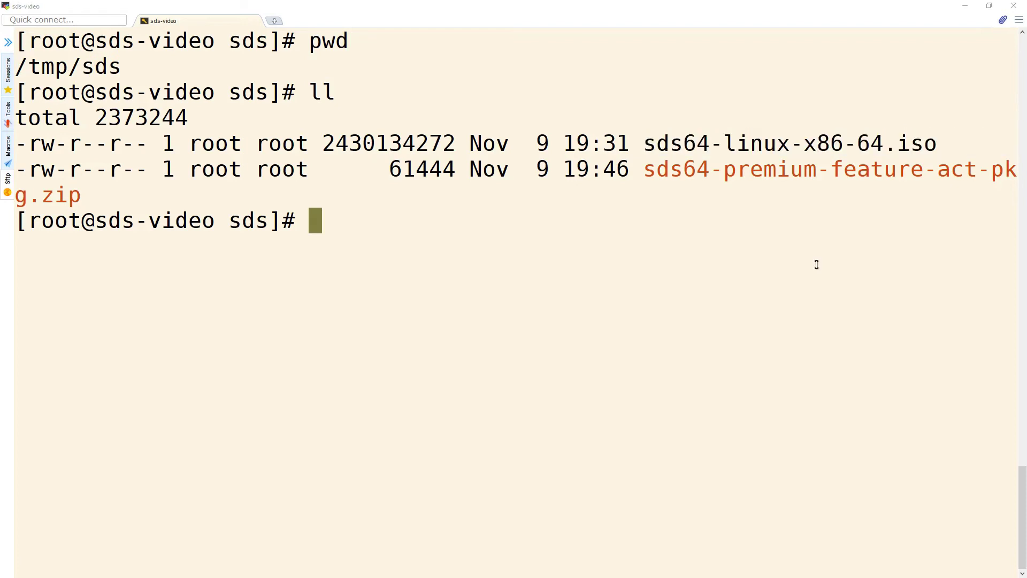
drag(645, 170, 888, 183)
key(alt+Tab)
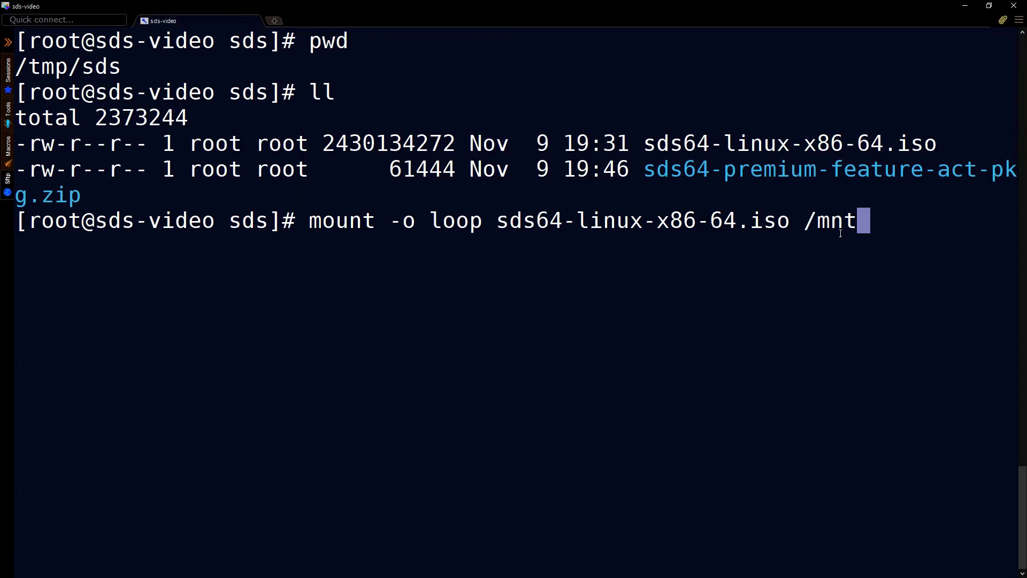
- Mount sds64-linux-x86-64.iso at /mnt, cd into /mnt and list its contents with ll
key(Return)
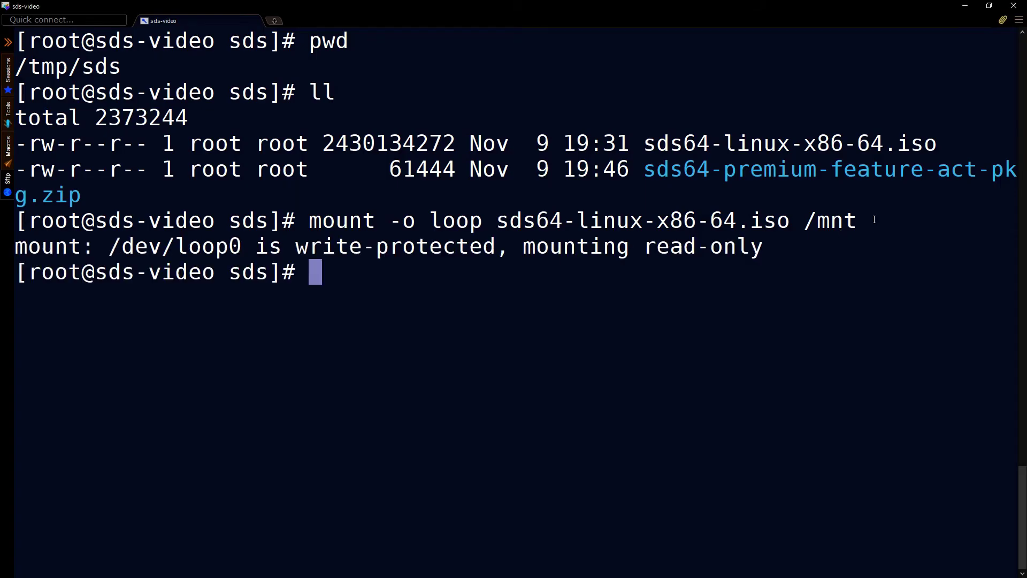
text(cd /mnt)
key(Return)
text(lll)
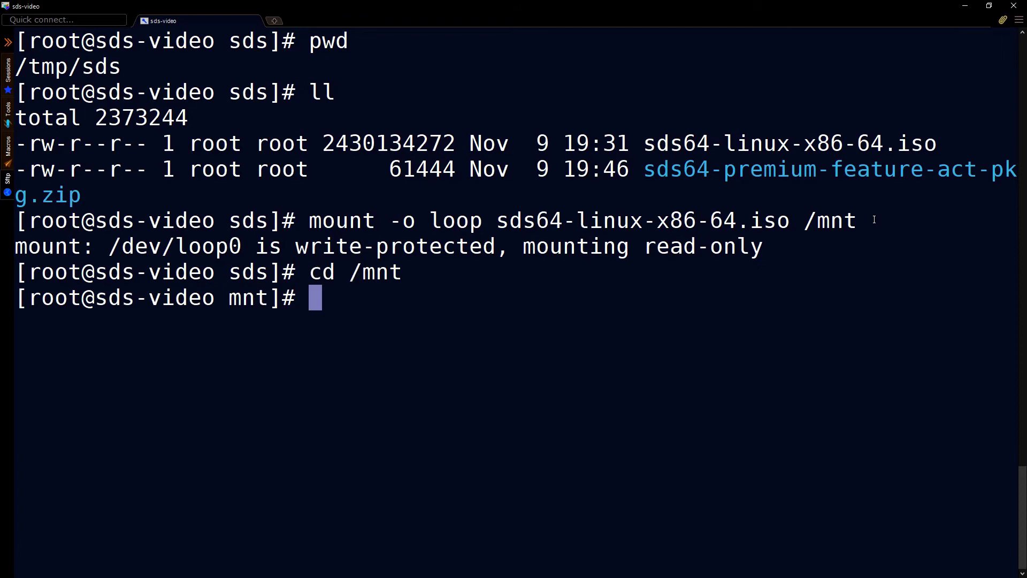
key(BackSpace)
key(Return)
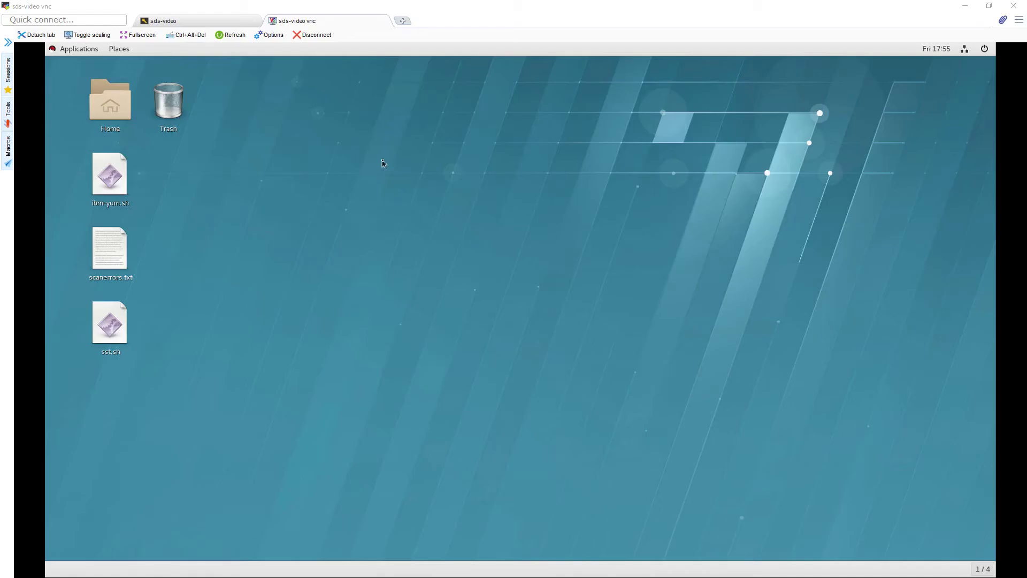
- Open a desktop terminal and run ./imLauncherLinux.sh from /mnt
right_click(383, 163)
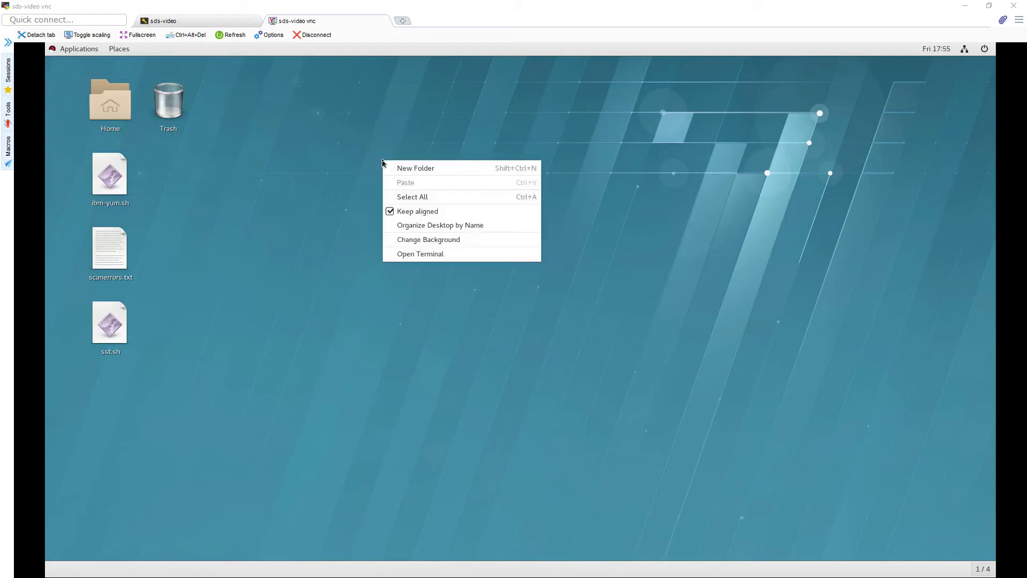
click(416, 253)
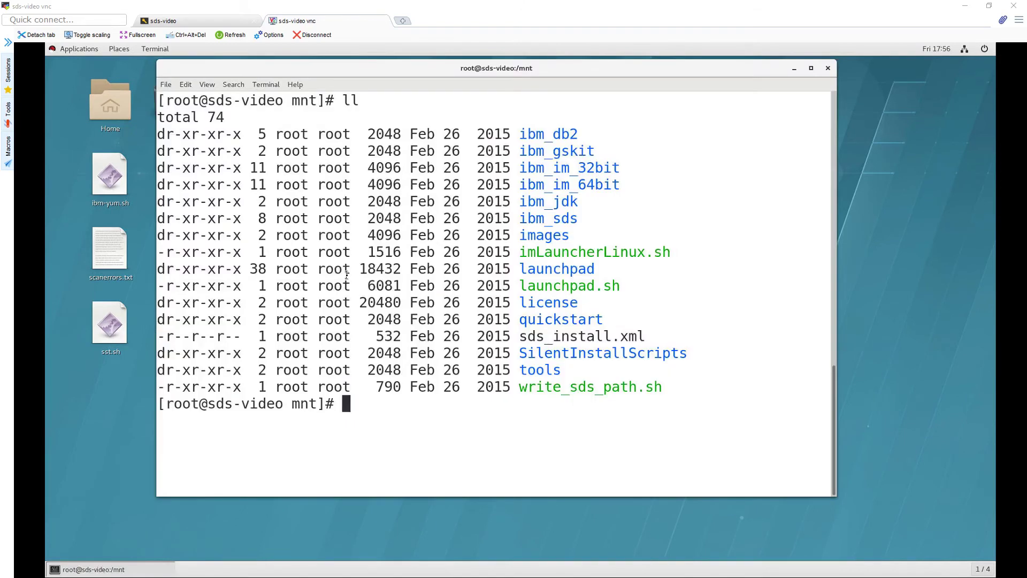
drag(518, 251, 672, 255)
text(./)
middle_click(432, 319)
key(Return)
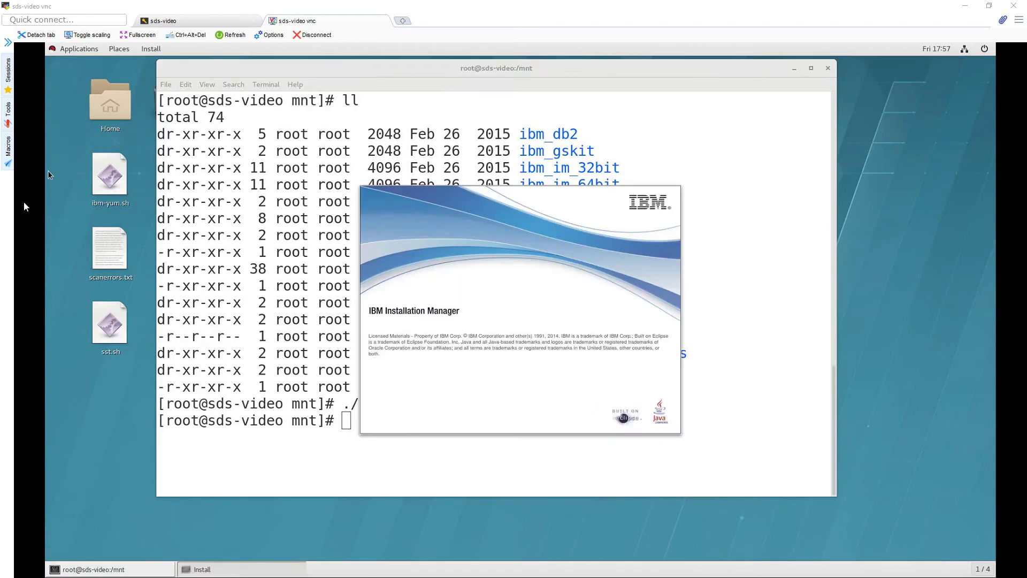
- Highlight the Installation Manager and command-line utilities method lines on the guide's page 52
key(alt+Tab)
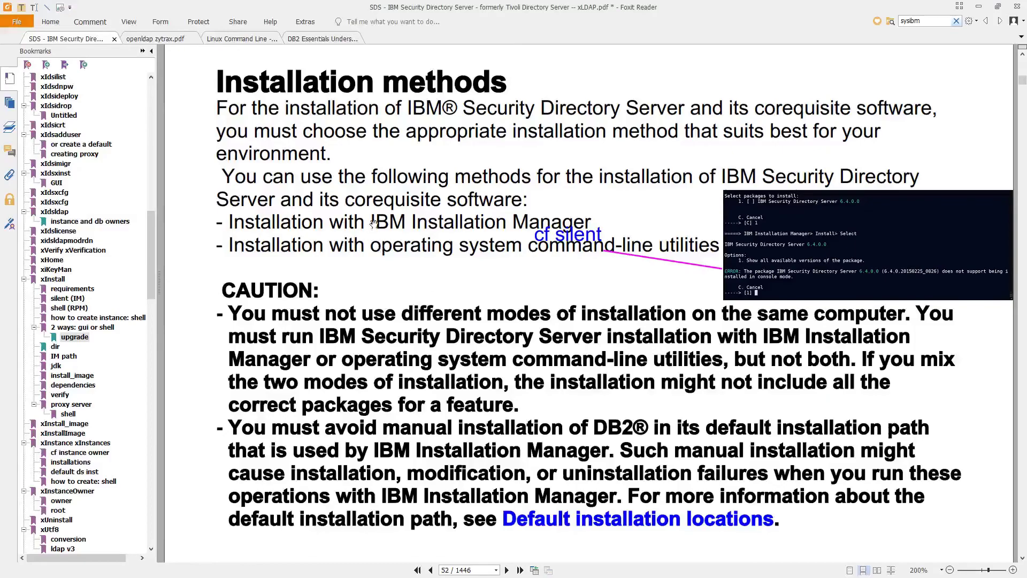
drag(374, 222, 591, 222)
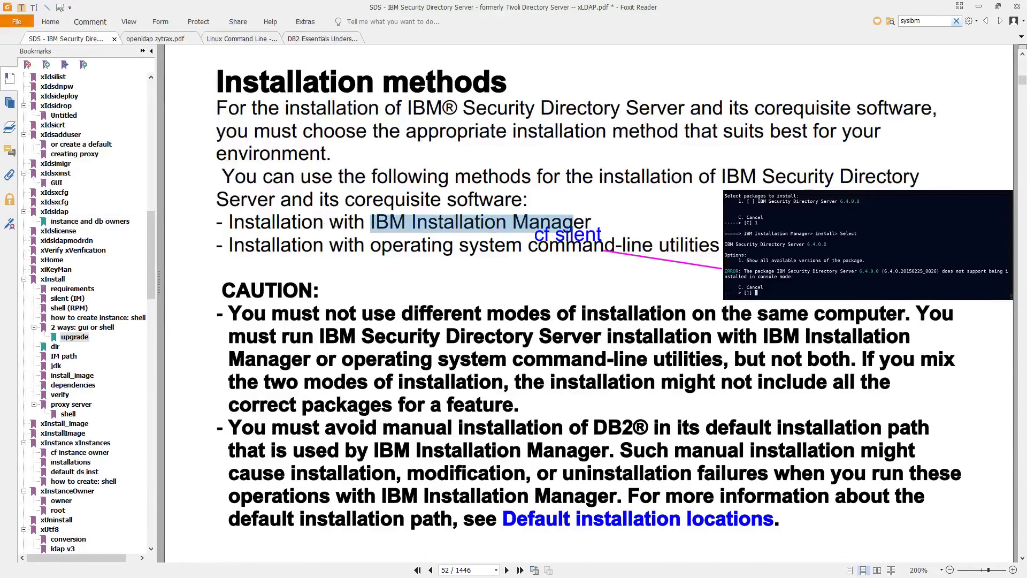
click(296, 221)
drag(258, 222, 539, 222)
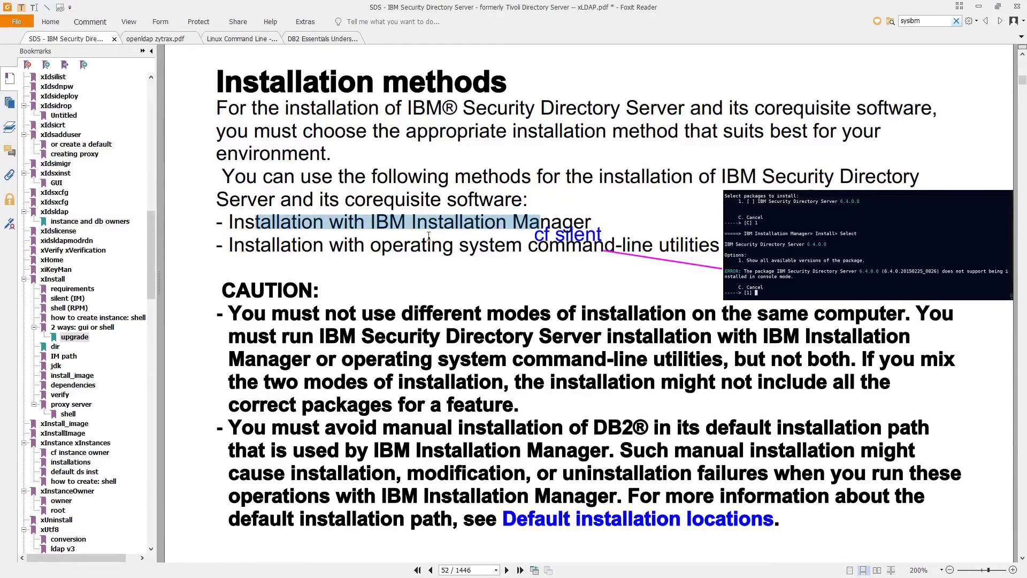
drag(329, 245, 517, 245)
drag(370, 246, 696, 246)
click(554, 269)
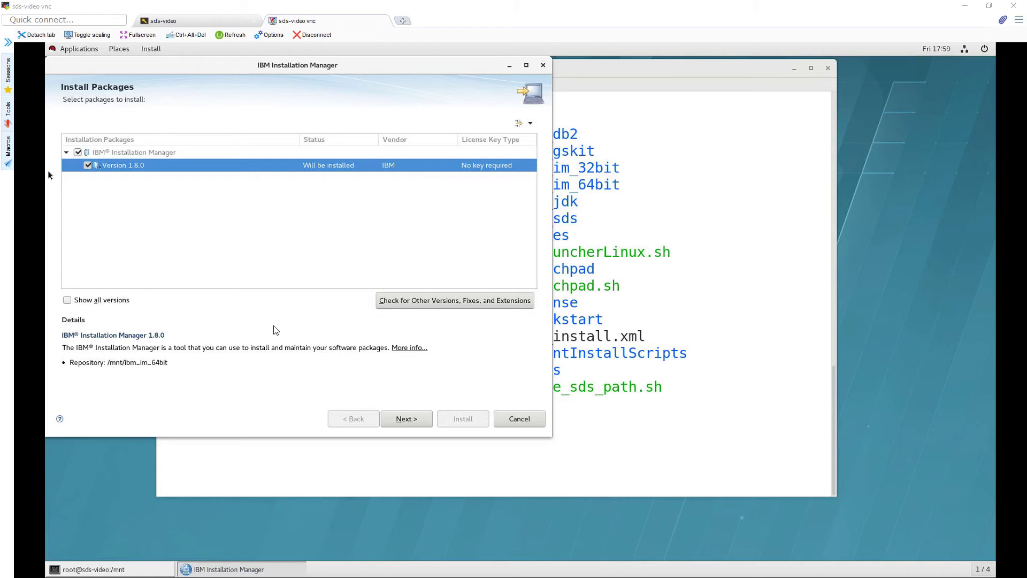
- Accept the Installation Manager 1.8.0 licence and continue to the location page
click(411, 418)
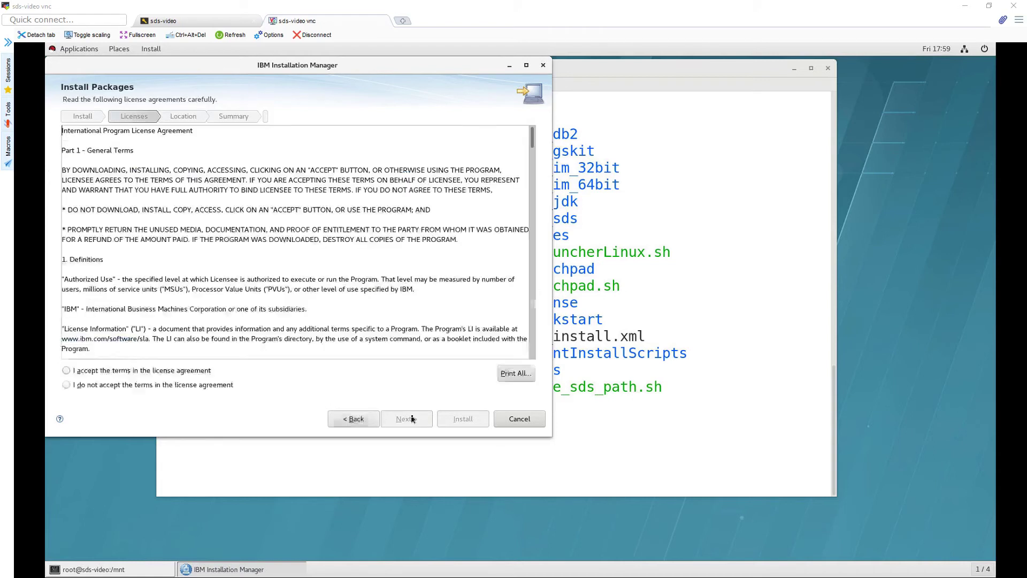
click(192, 372)
click(407, 422)
- Copy the Installation Manager directory path, complete the install, and restart Installation Manager
key(alt+Tab)
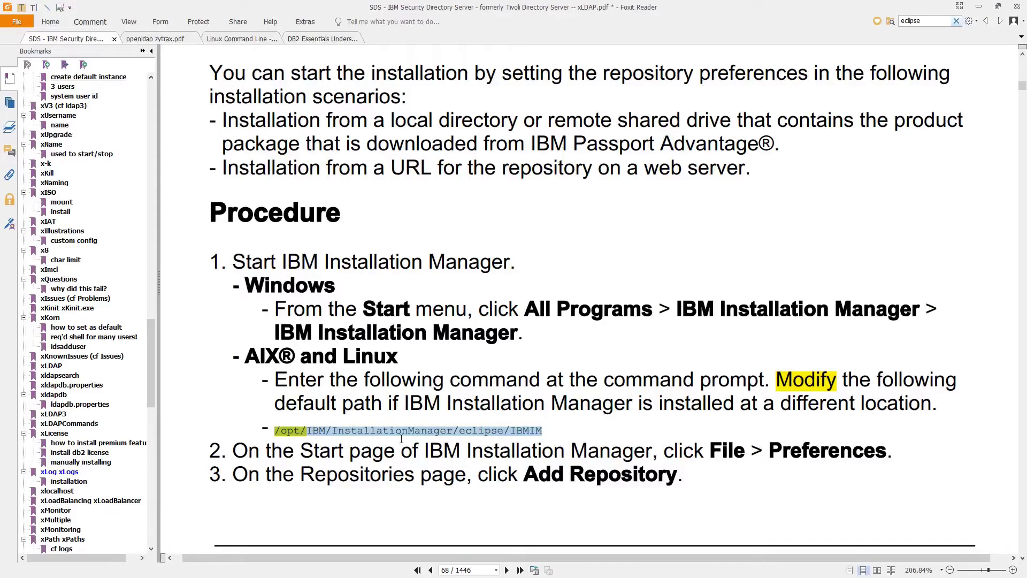
key(alt+Tab)
right_click(292, 208)
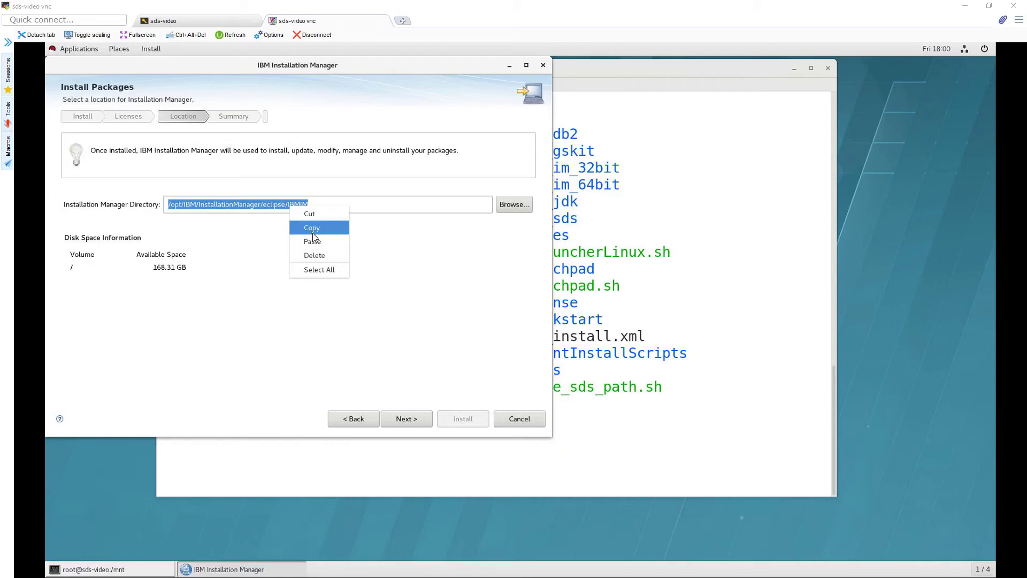
click(313, 229)
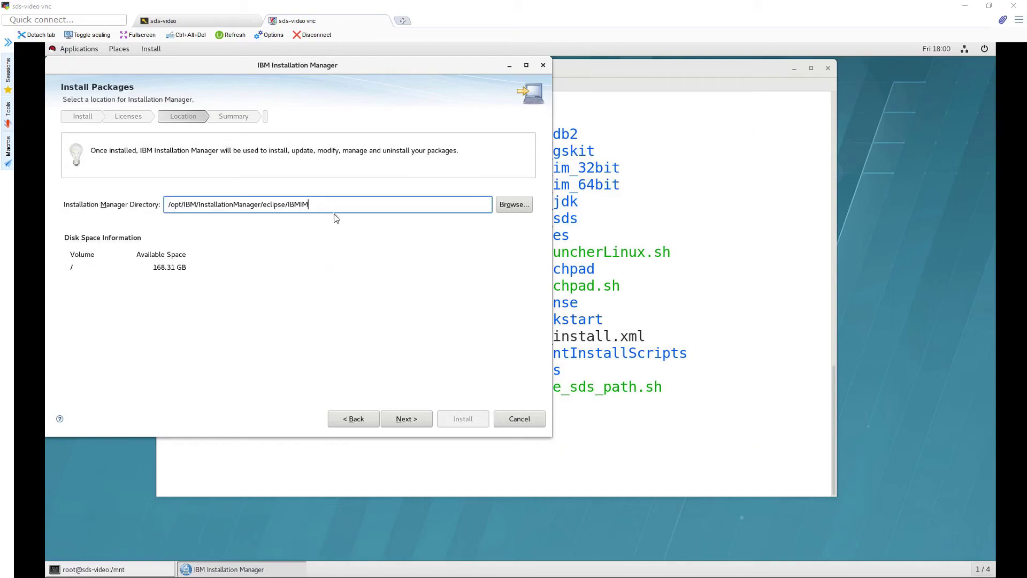
click(423, 414)
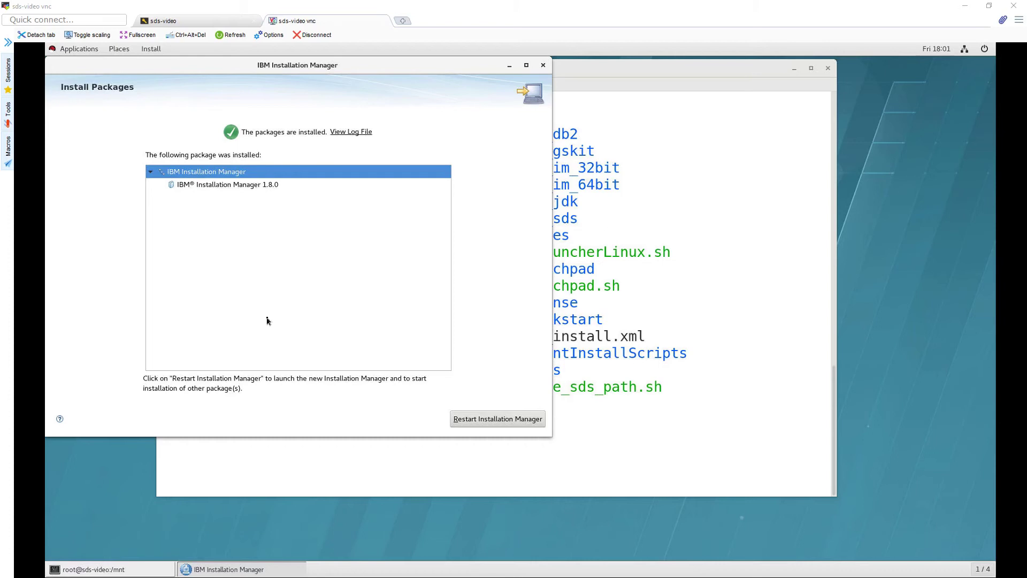
click(503, 417)
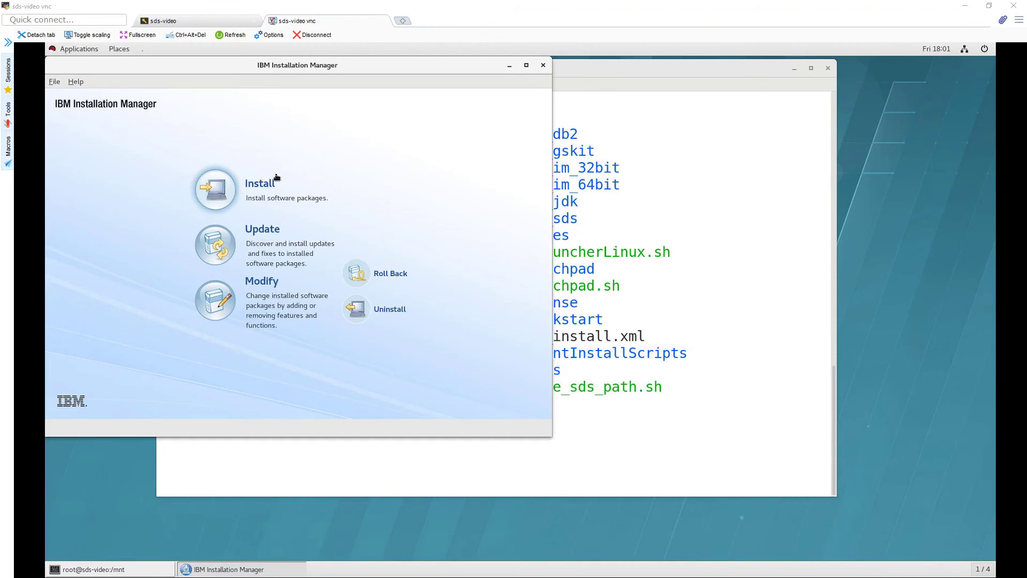
- Add /mnt/ibm_sds/repository.config as a repository in Preferences
click(55, 82)
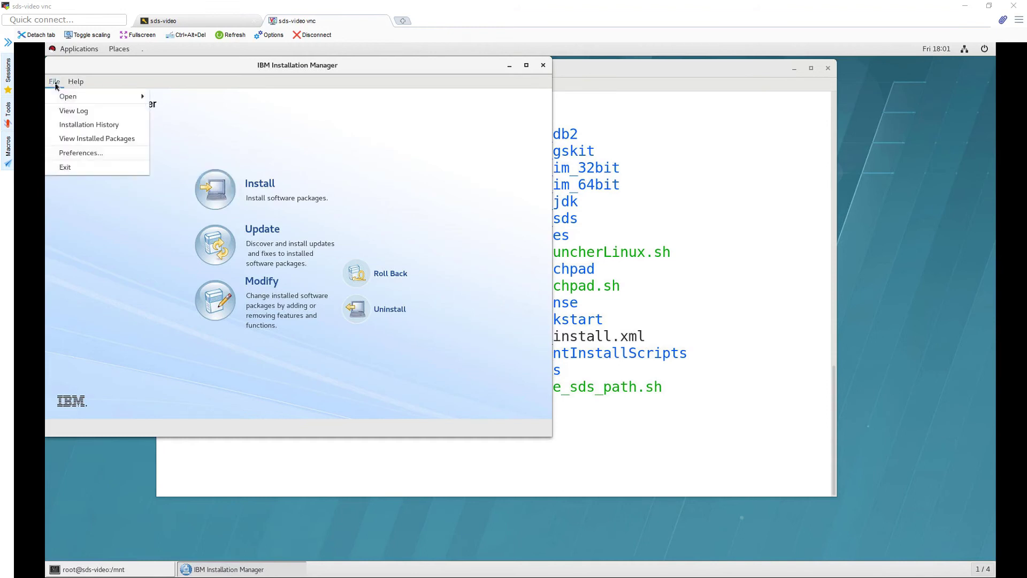
click(84, 153)
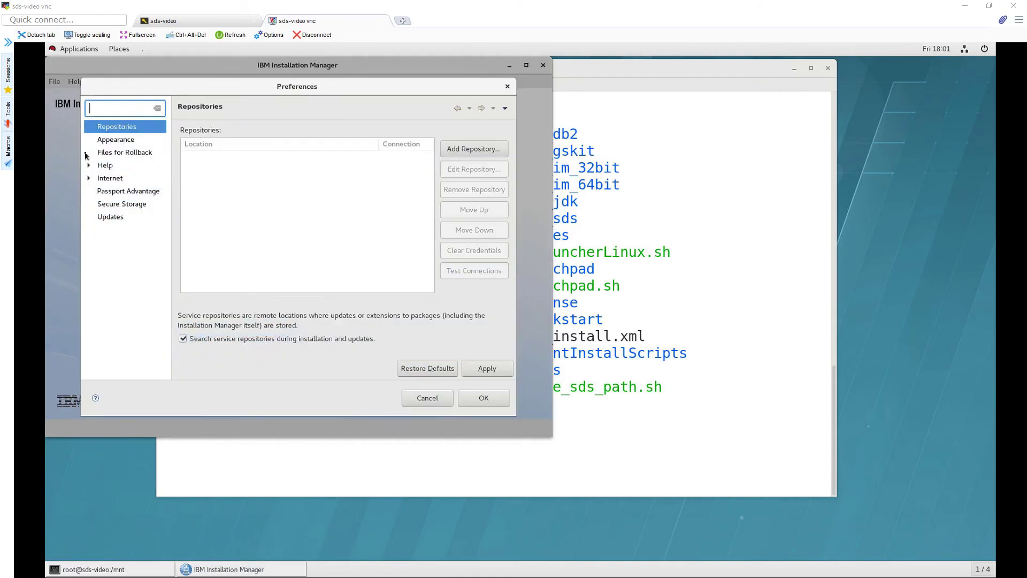
click(463, 152)
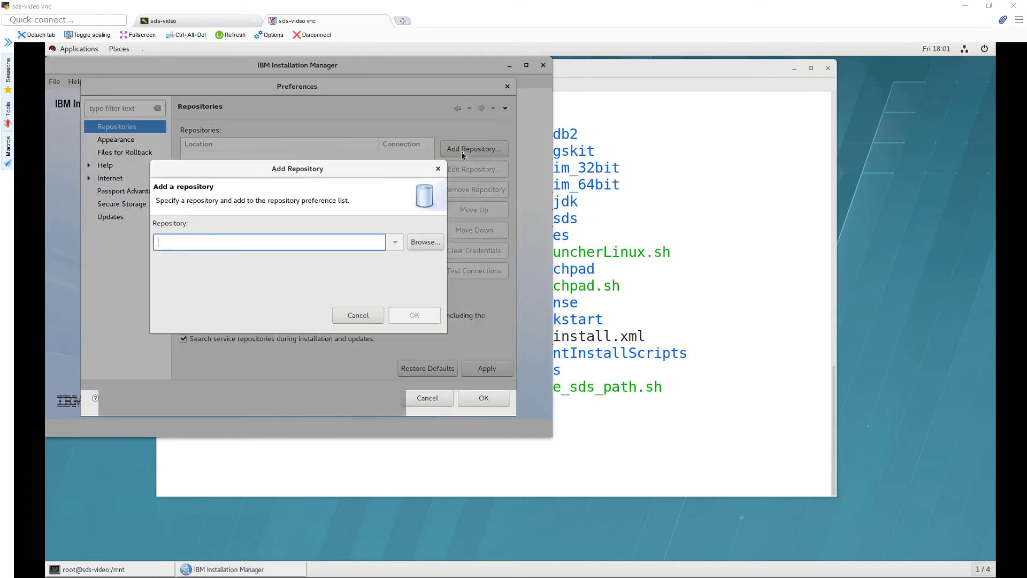
click(421, 243)
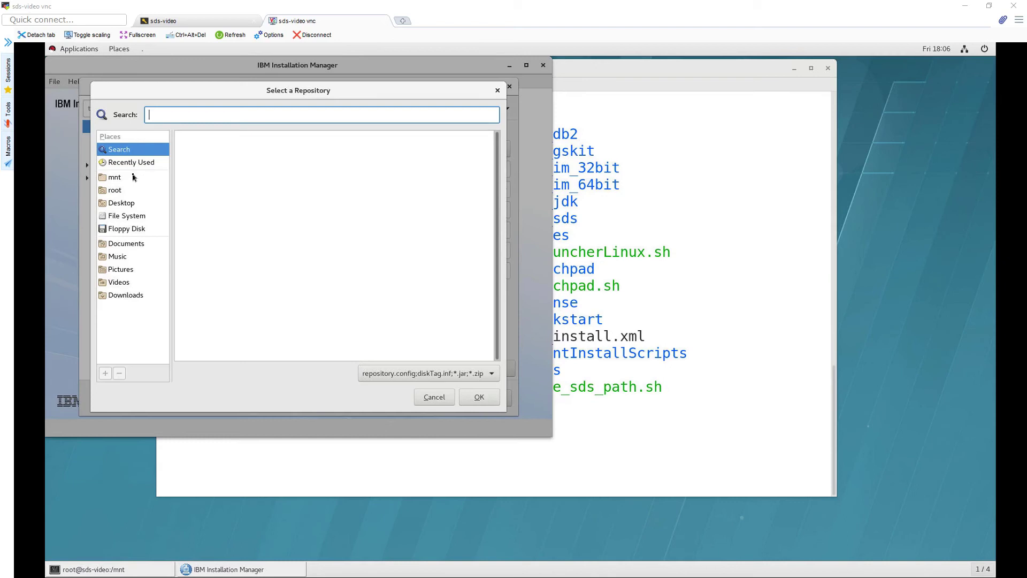
click(133, 177)
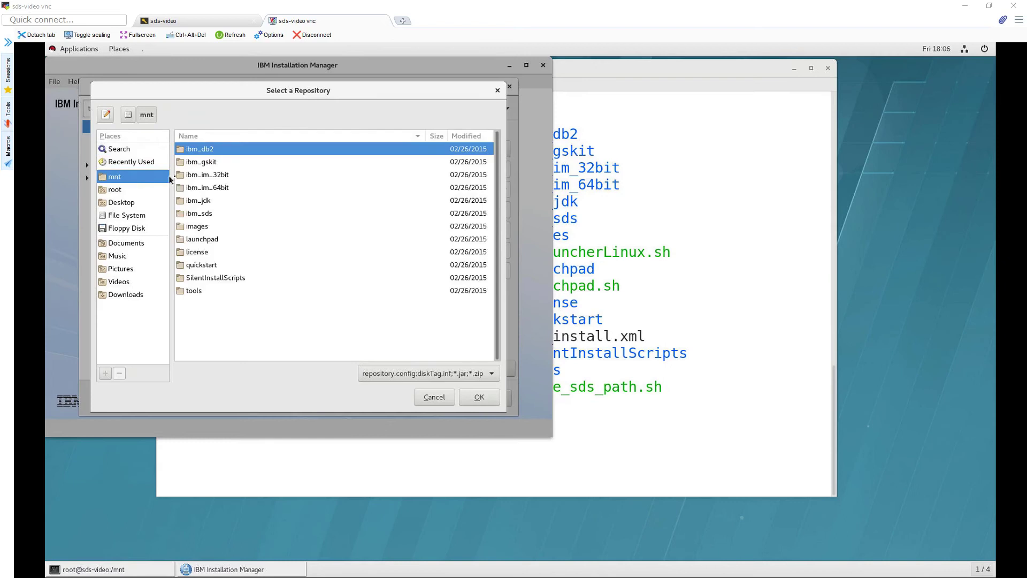
double_click(209, 213)
double_click(223, 231)
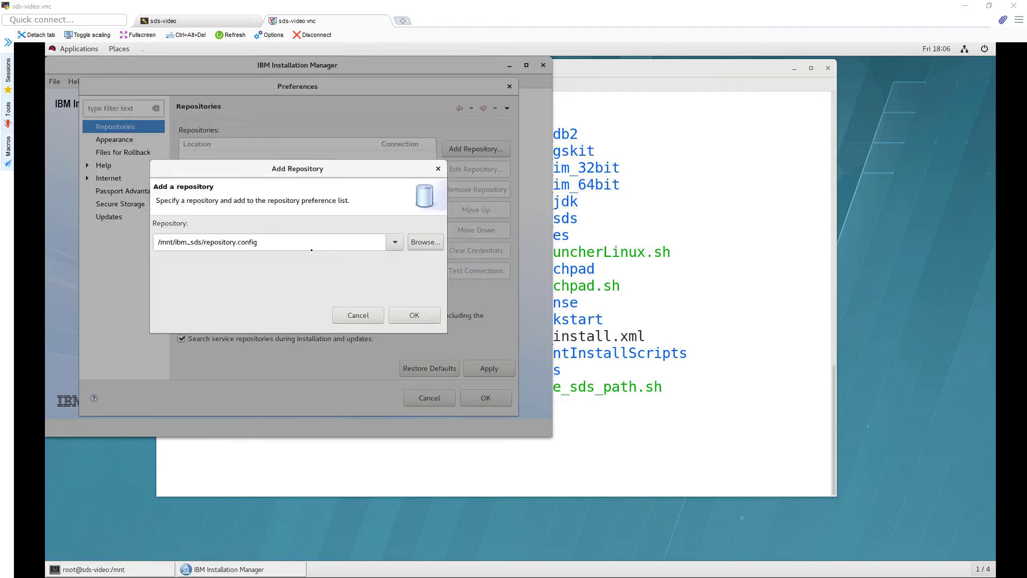
click(410, 315)
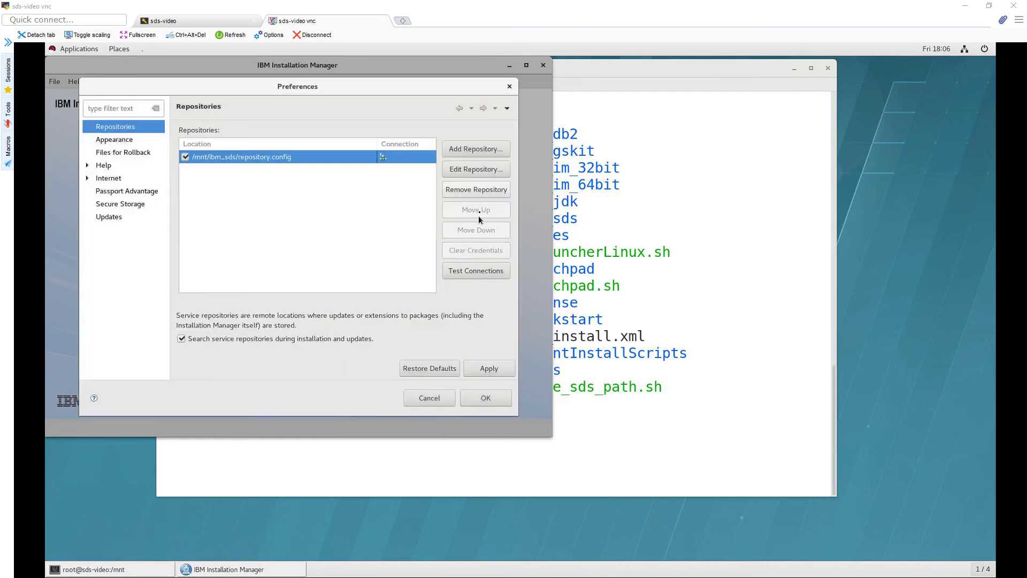
- Try adding the premium feature zip in /tmp/sds as a second repository
click(469, 152)
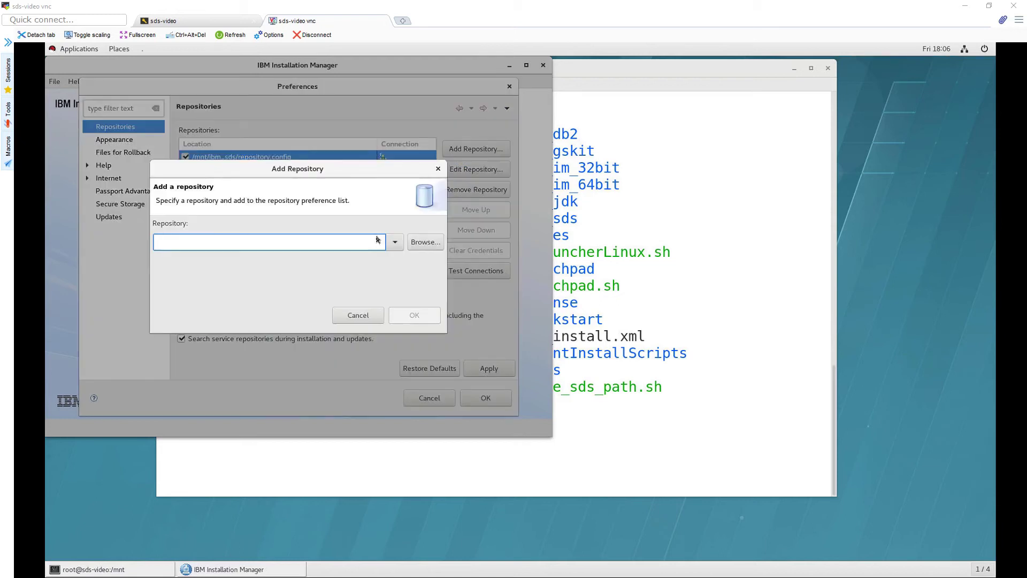
click(428, 247)
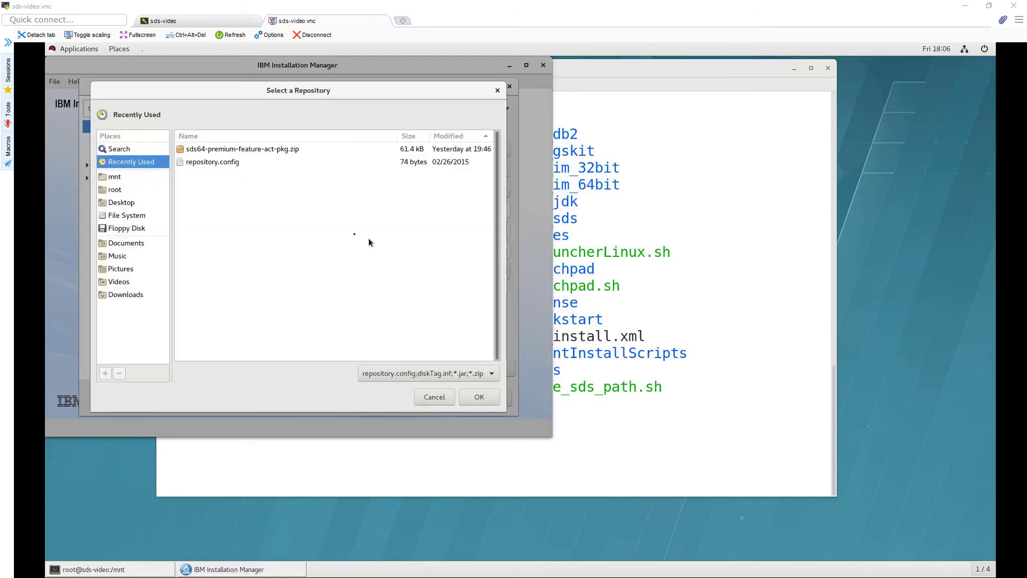
click(158, 215)
click(190, 236)
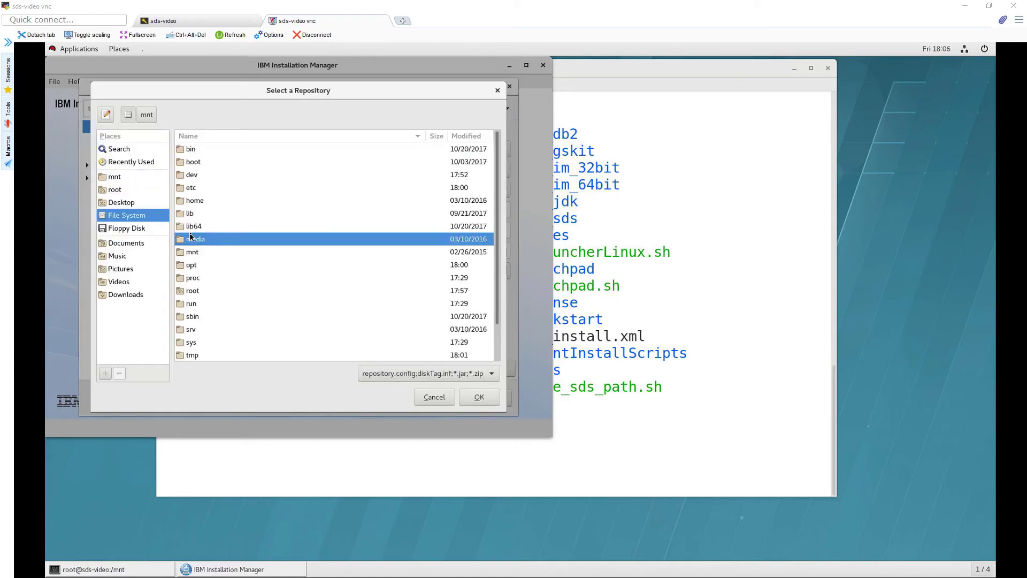
text(/tmp/sds/)
key(Return)
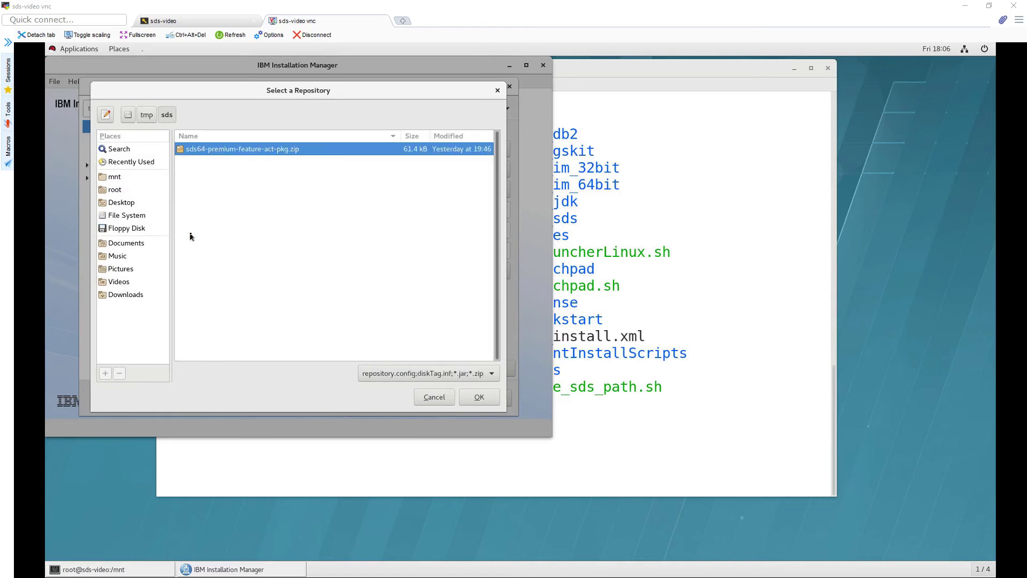
click(471, 405)
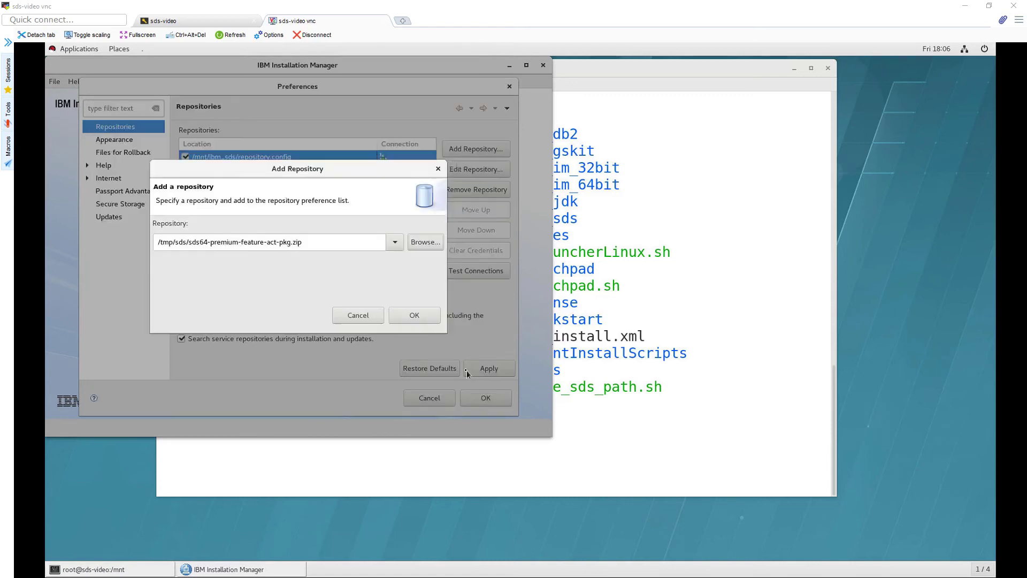
click(416, 322)
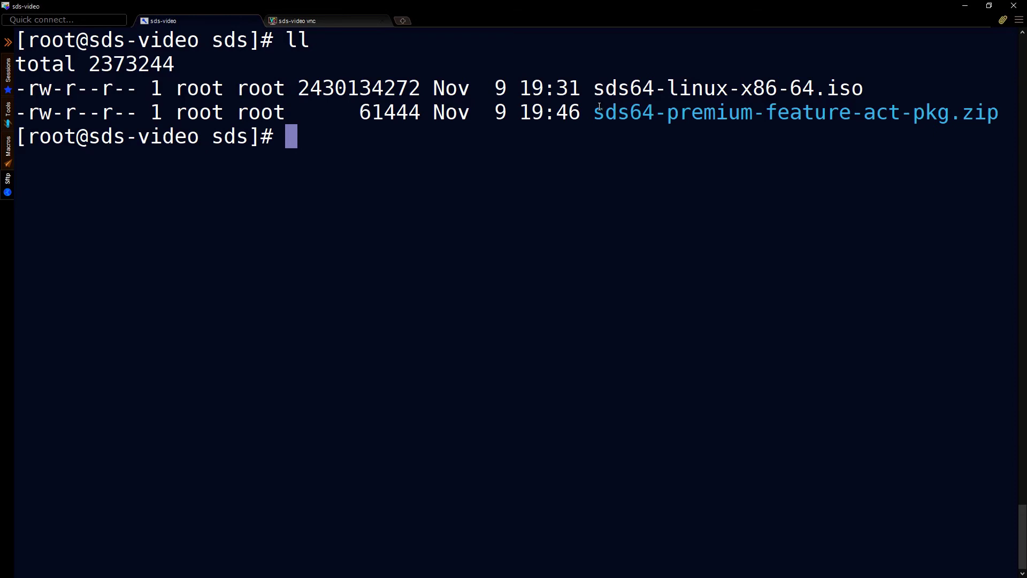
- Unzip the premium feature zip file in the terminal
drag(594, 112, 998, 113)
text(unzip)
right_click(837, 161)
key(Return)
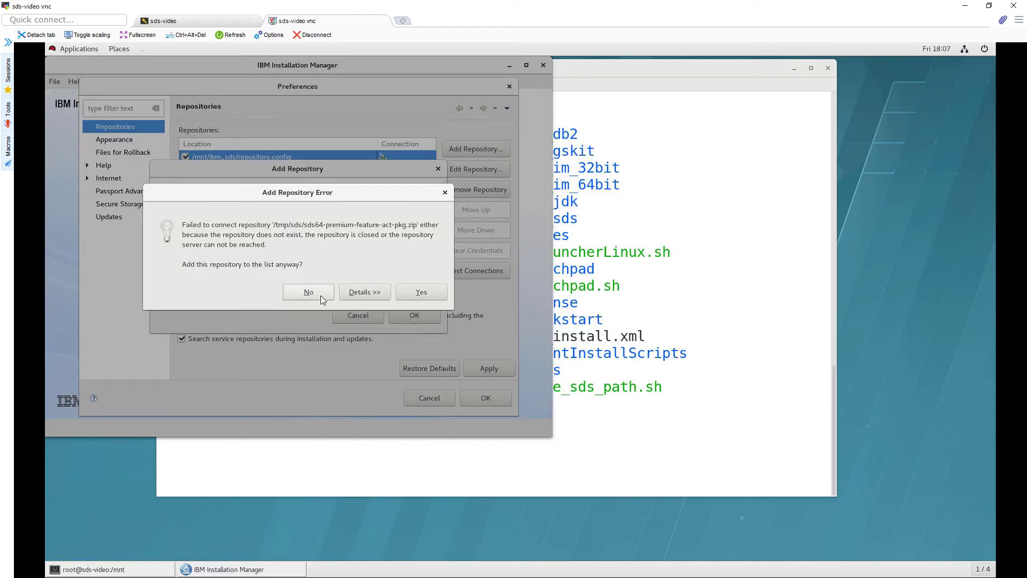
- Decline the unreachable zip repository and browse again to /tmp/sds
click(320, 295)
click(425, 242)
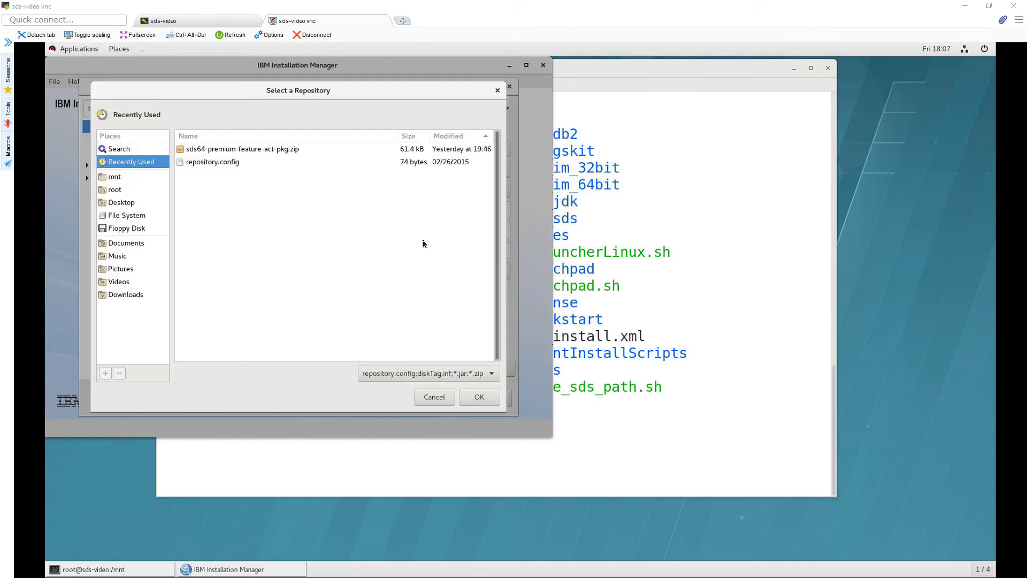
click(156, 218)
click(220, 263)
text(tmp)
key(Return)
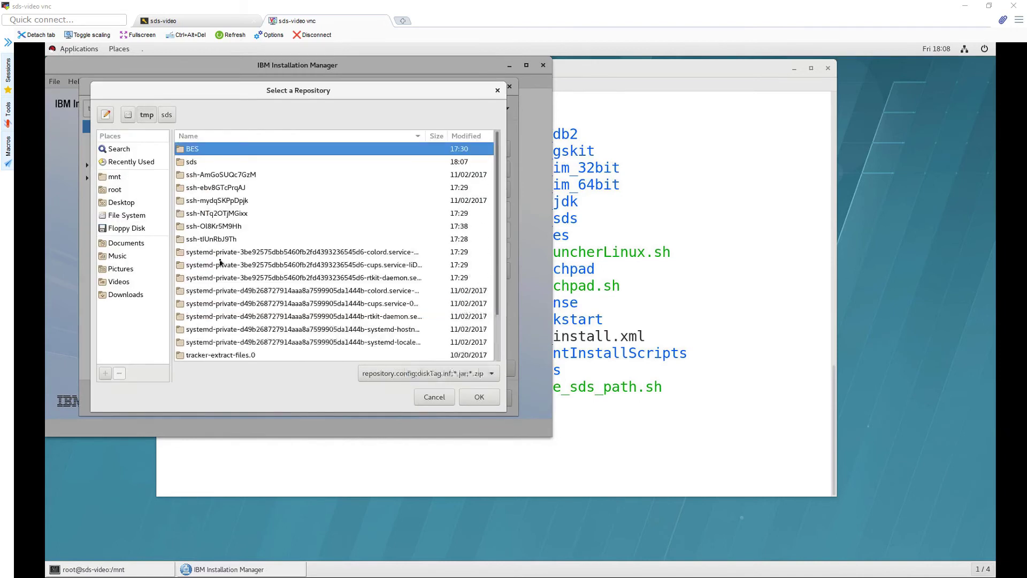
text(sds)
key(Return)
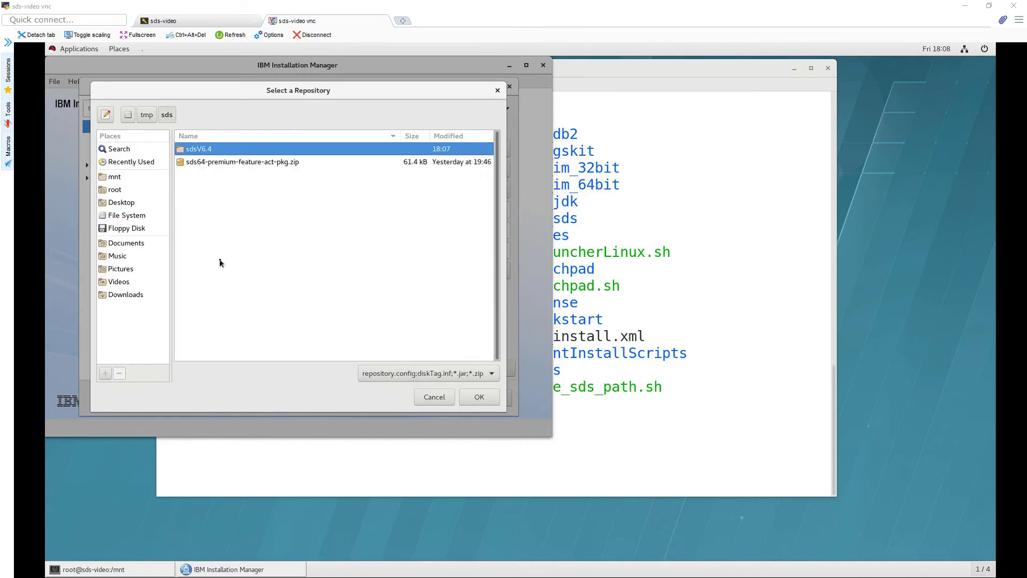
- Add sdsV6.4/entitlement/ibm_sds_ent/repository.config as a repository and save the preferences
double_click(209, 149)
double_click(250, 153)
double_click(250, 153)
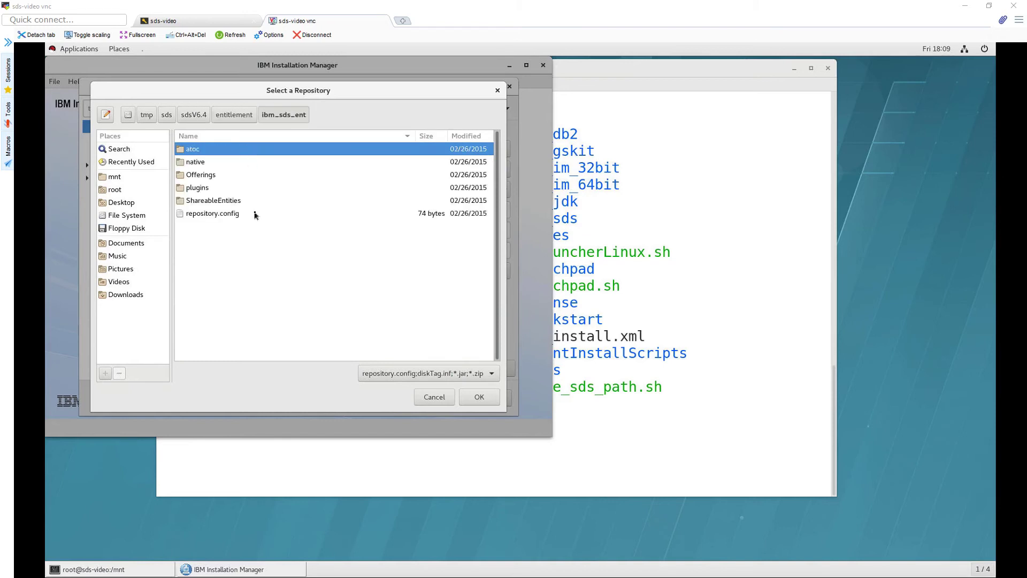
click(254, 213)
key(Return)
click(431, 316)
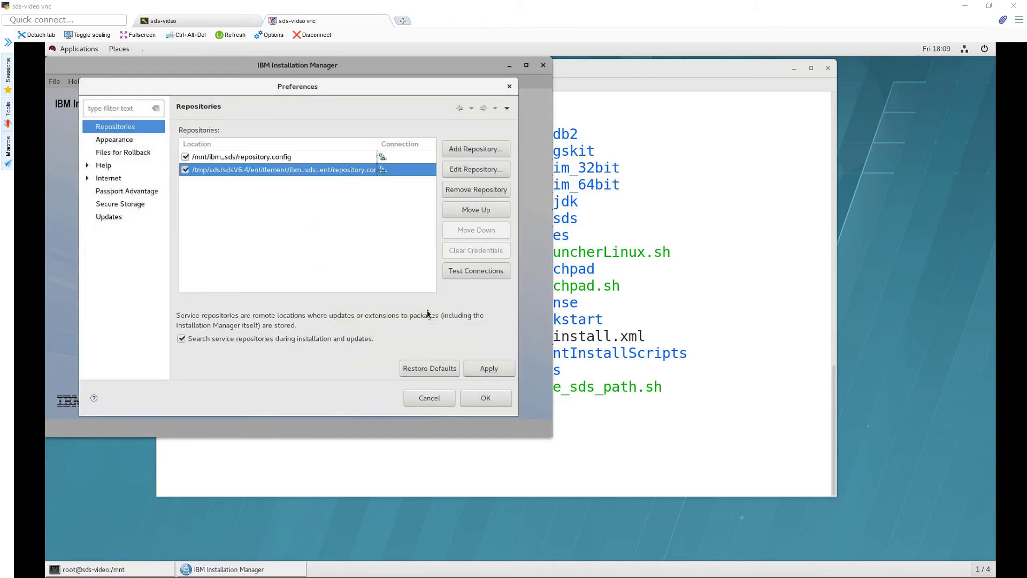
click(473, 399)
- Install Security Directory Server and Premium Feature Activation Package, accepting licence and default locations
click(250, 184)
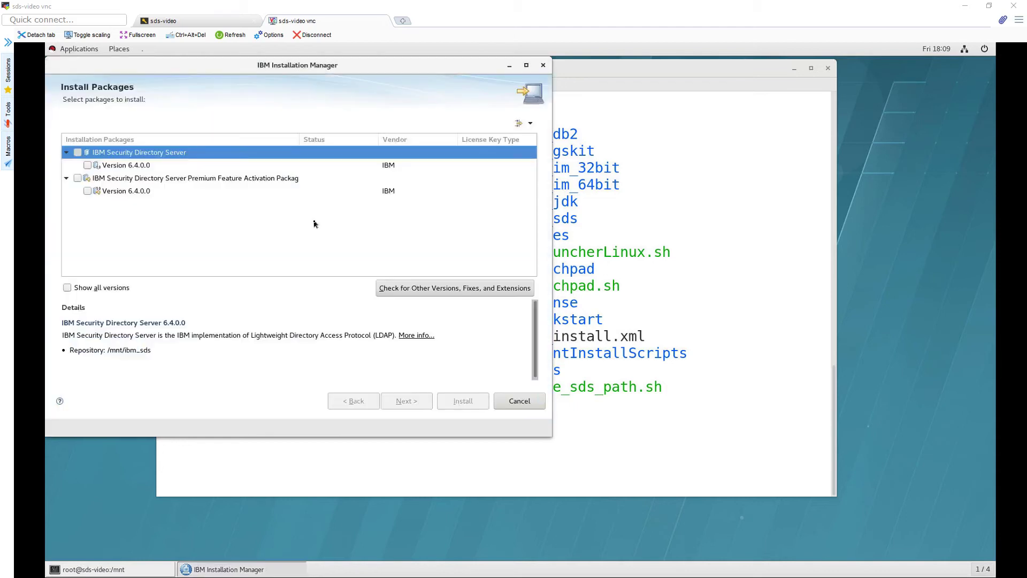
click(78, 153)
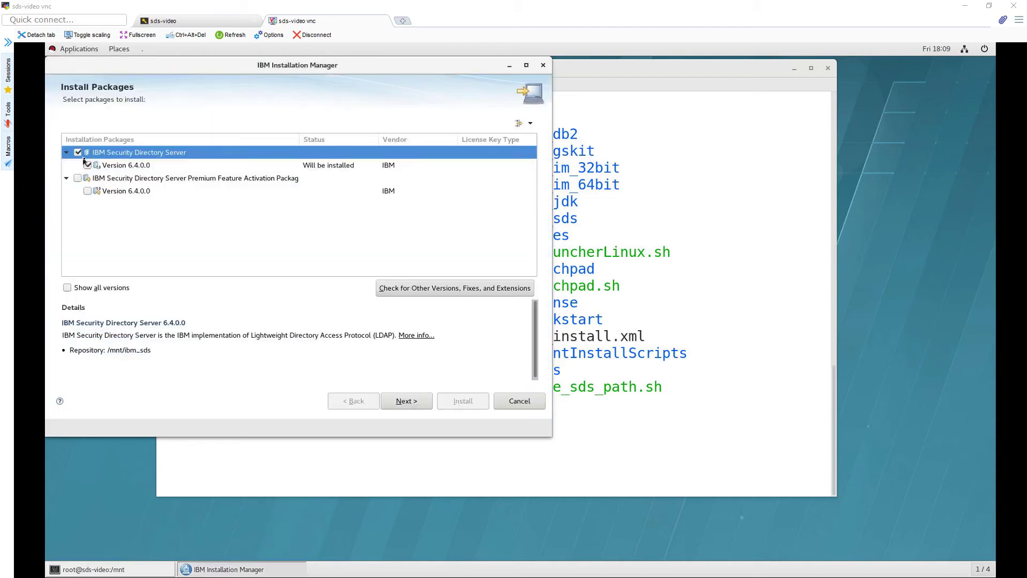
click(79, 179)
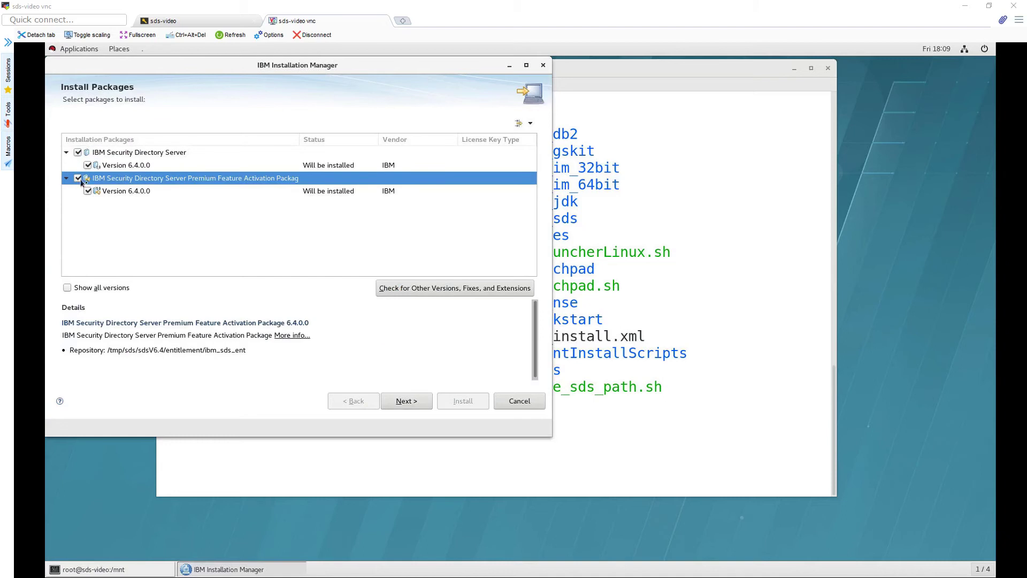
click(397, 401)
click(150, 355)
click(408, 401)
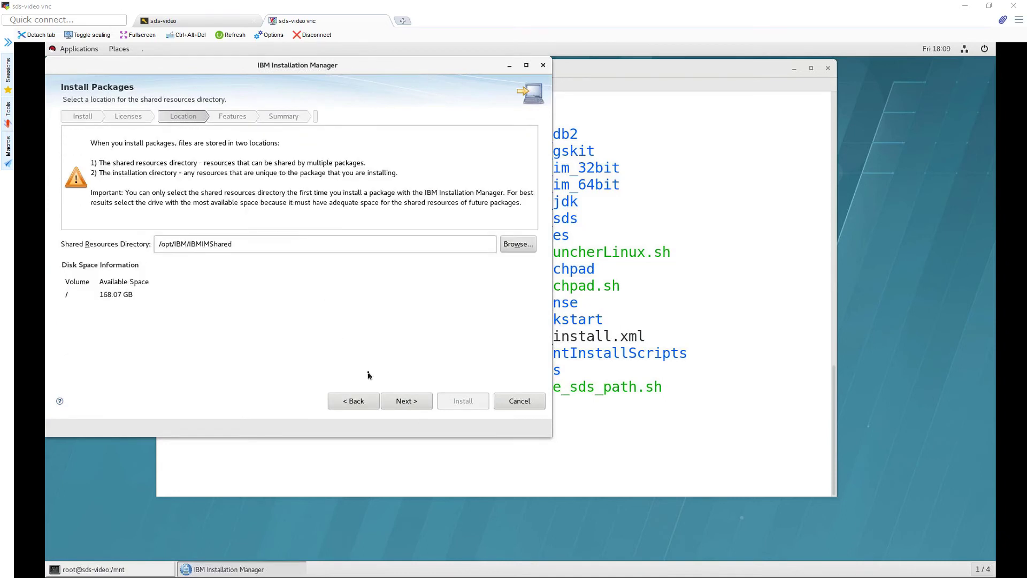
click(406, 402)
click(405, 402)
click(405, 401)
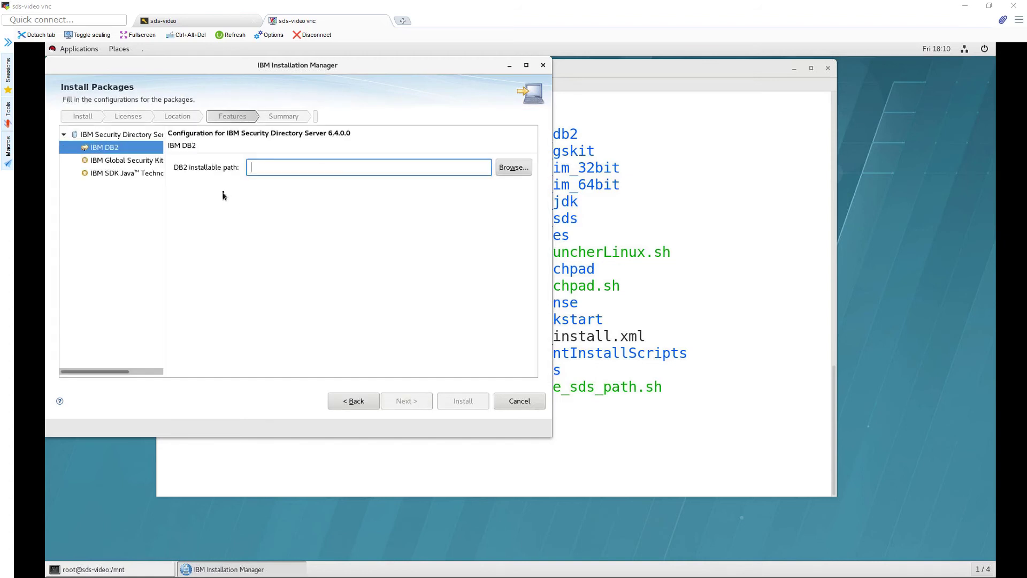
- Set the DB2 installable path to /mnt/ibm_db2
click(511, 168)
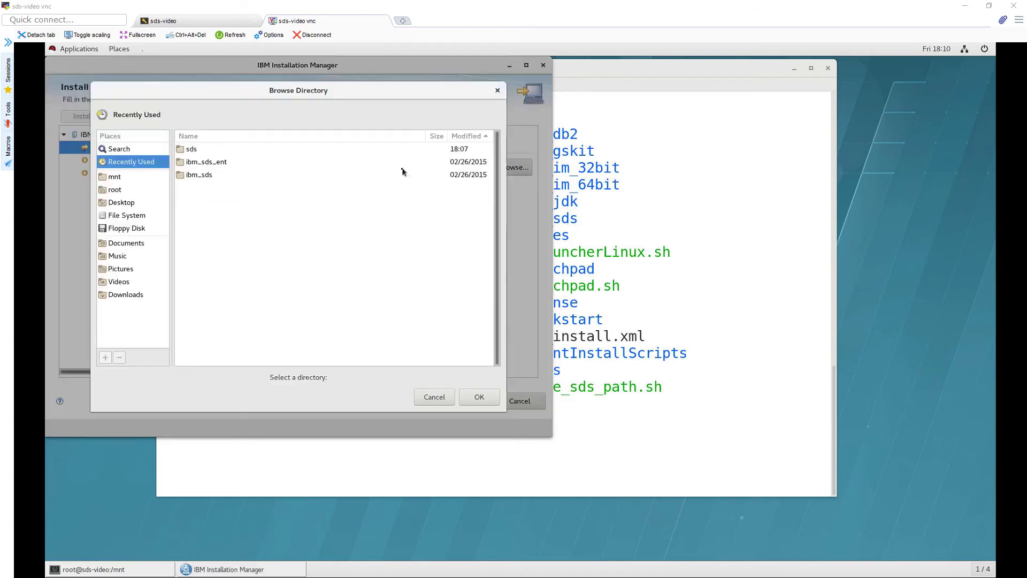
click(138, 177)
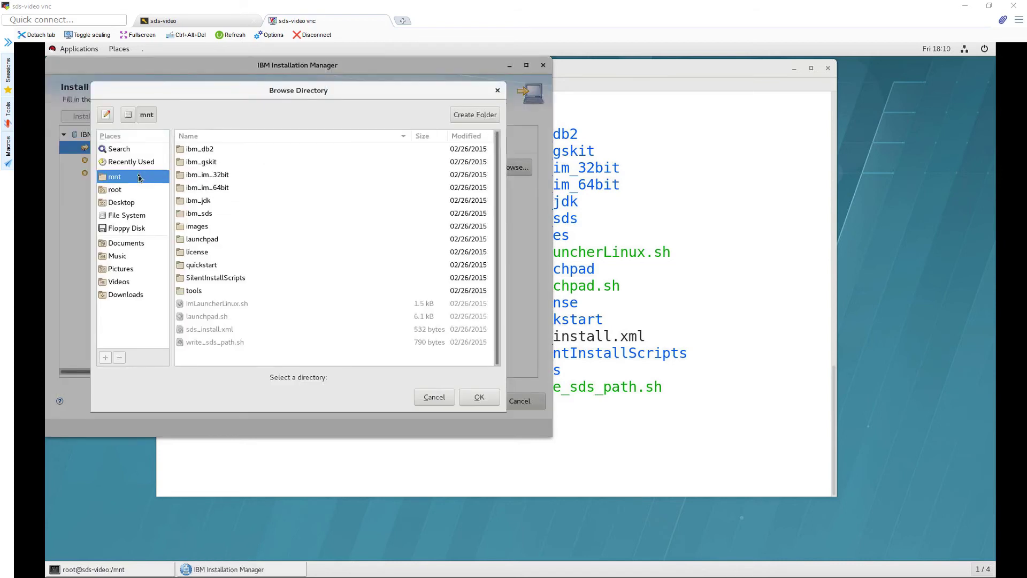
double_click(221, 151)
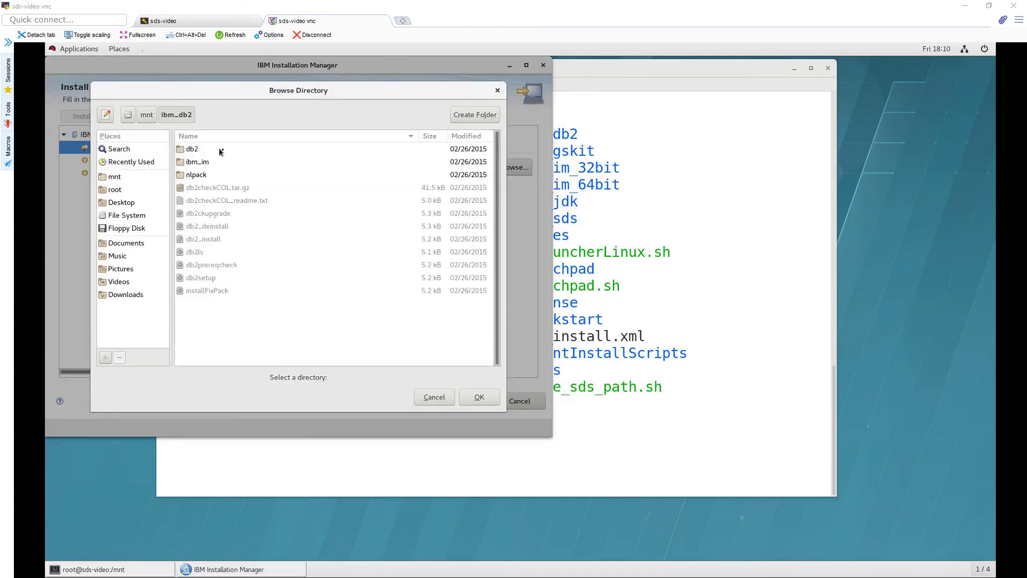
click(479, 398)
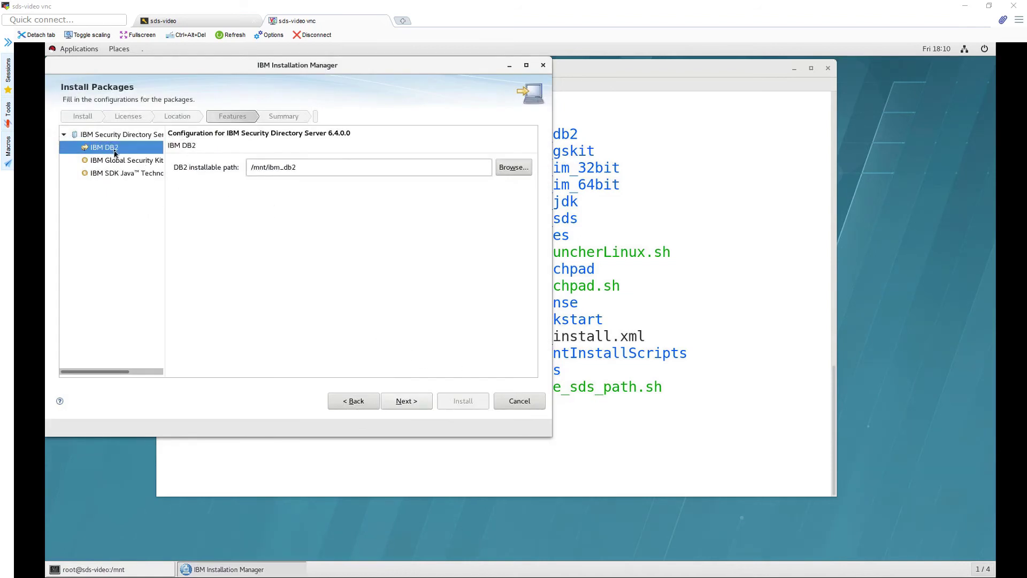
- Set the IBM Global Security Kit path to /mnt/ibm_gskit
click(155, 162)
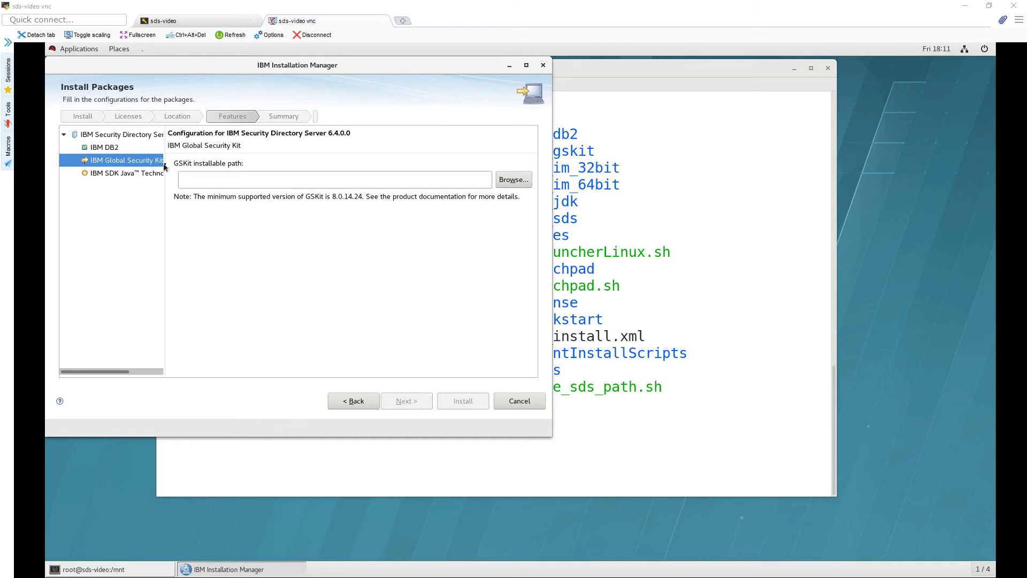
click(513, 180)
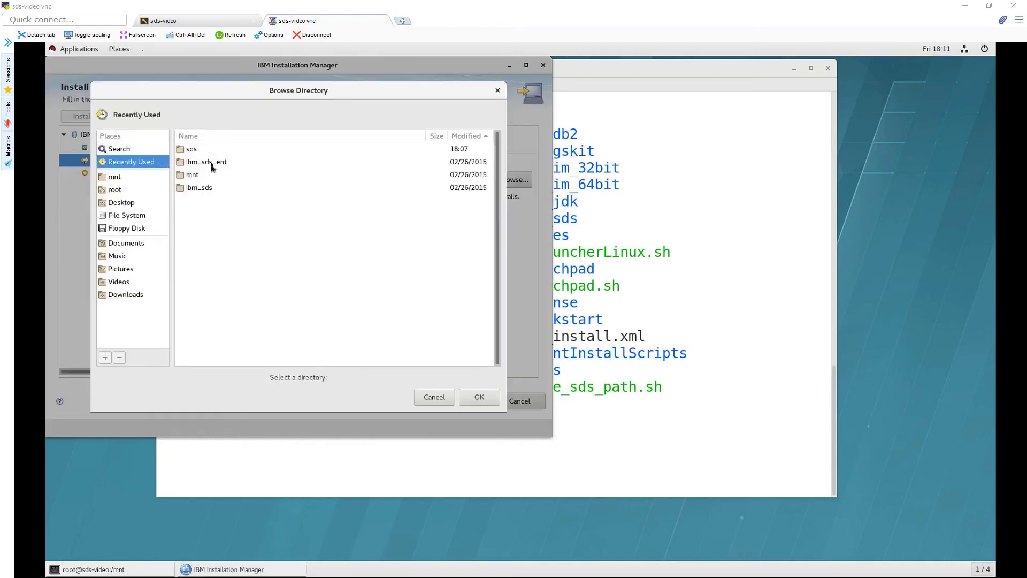
click(137, 178)
click(212, 163)
double_click(212, 163)
click(479, 397)
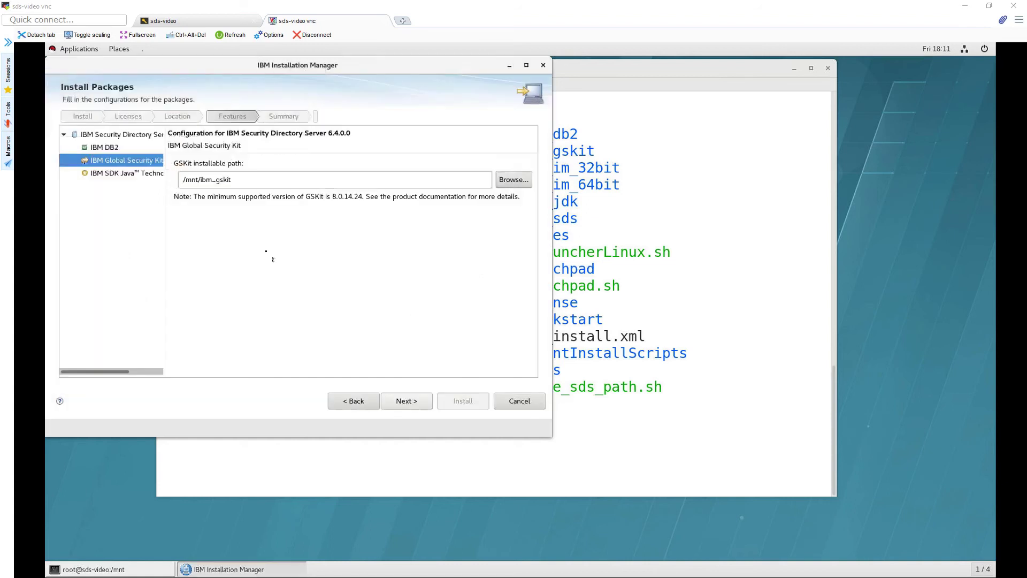
- Set the IBM SDK Java path to the .tar archive in /mnt/ibm_jdk and continue
click(145, 173)
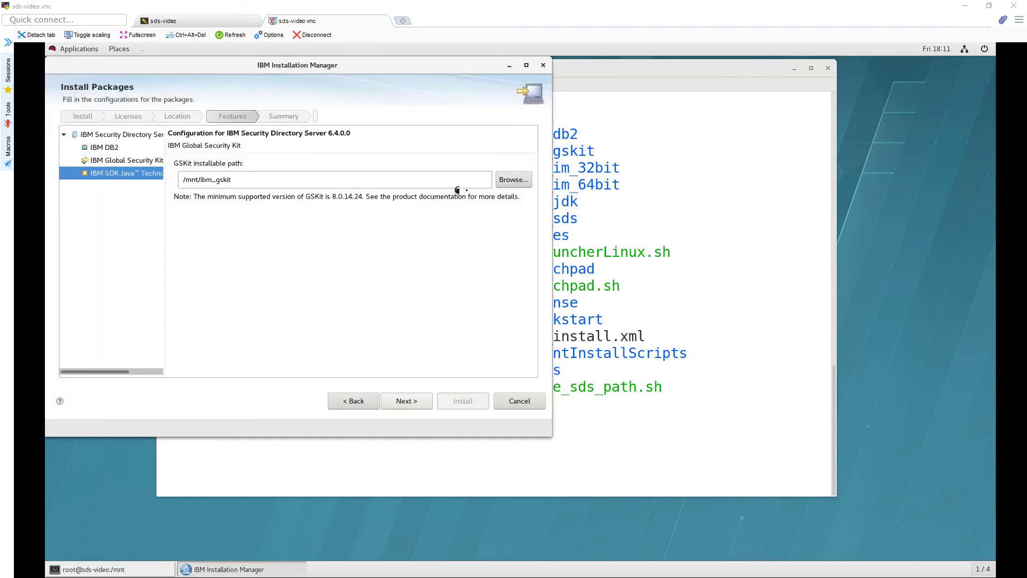
click(505, 186)
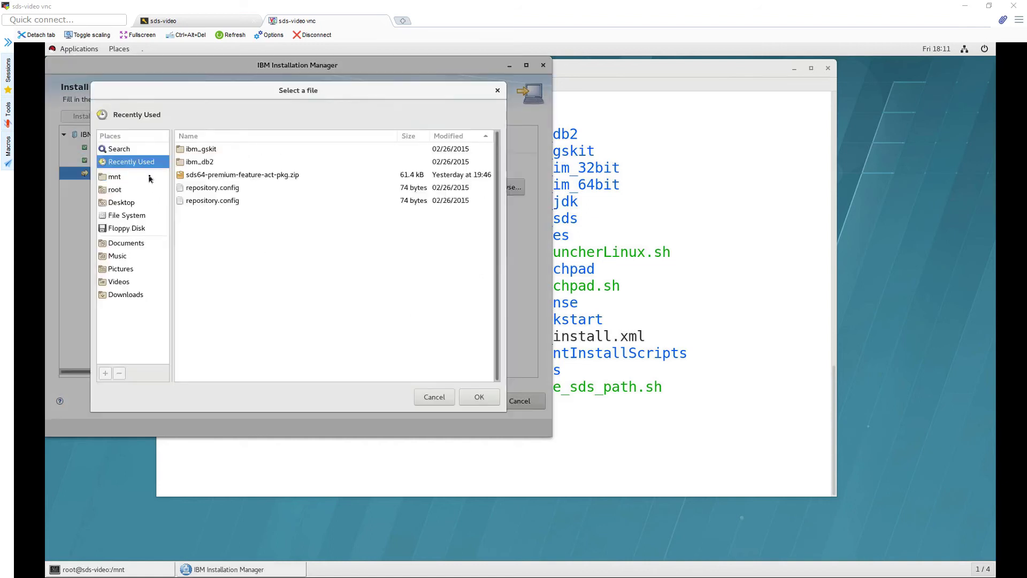
click(151, 178)
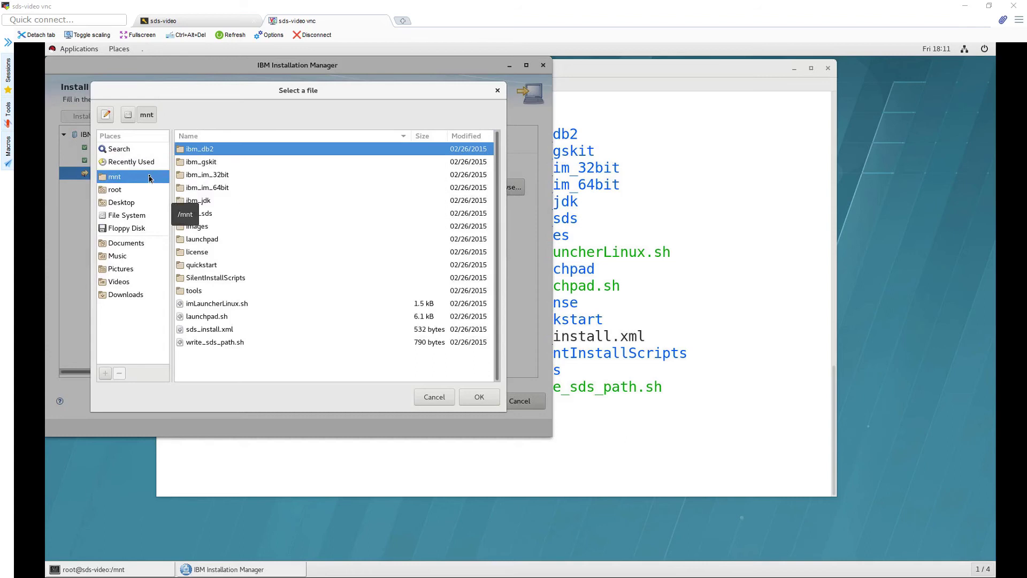
double_click(218, 202)
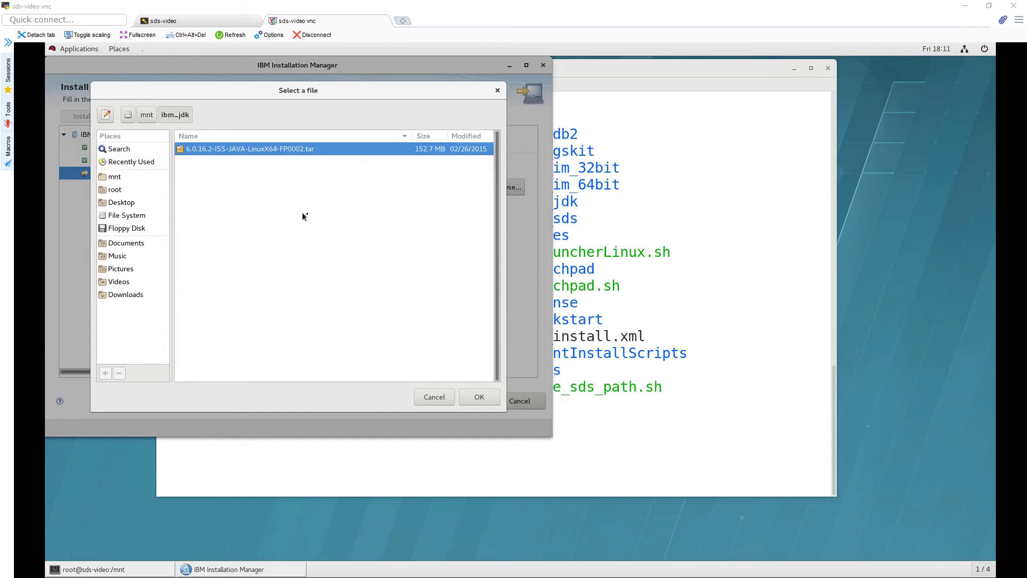
click(473, 397)
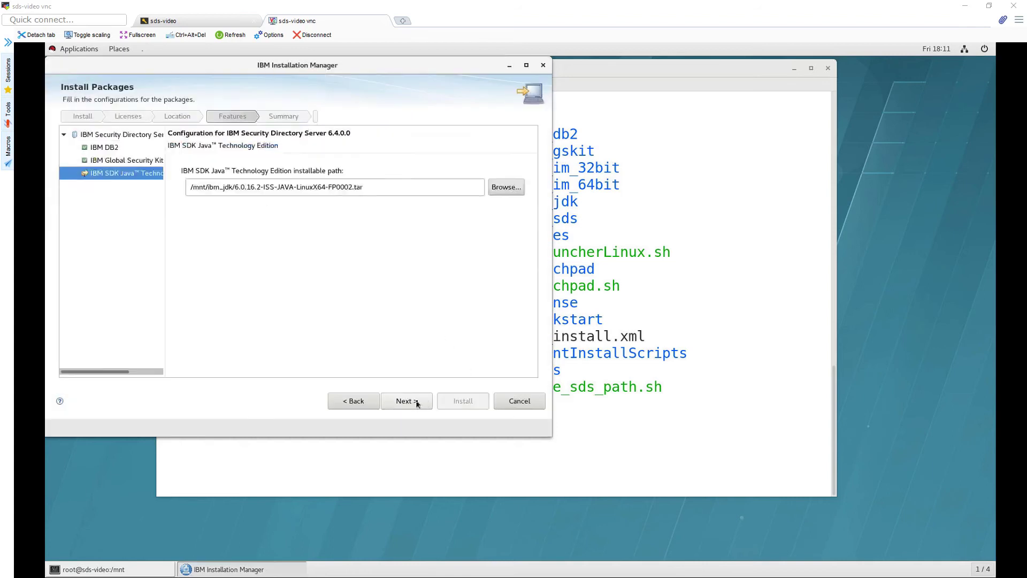
click(413, 401)
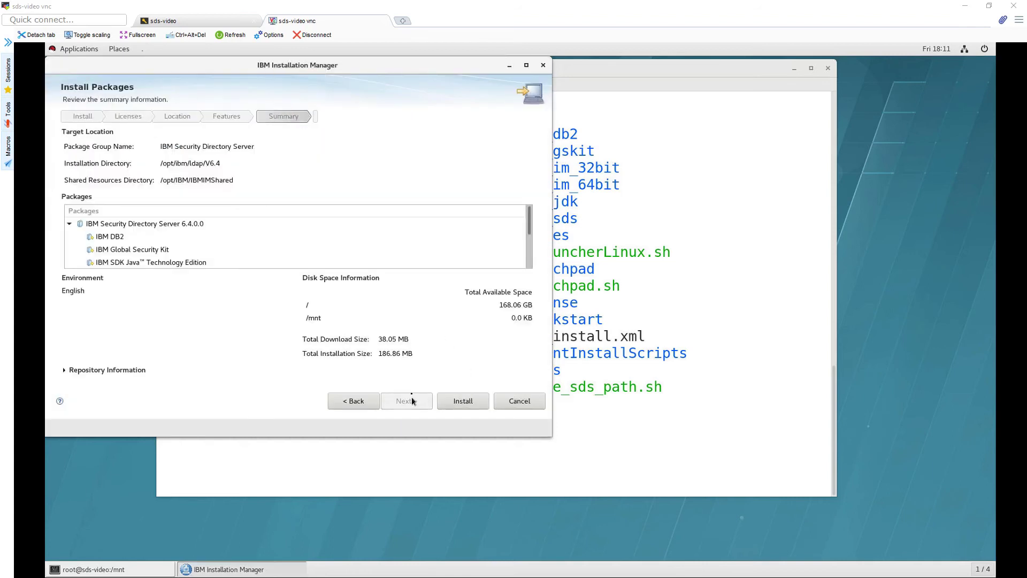
- Run the install, dismiss the licence failure, and type yum install -y ksh in the terminal
click(454, 401)
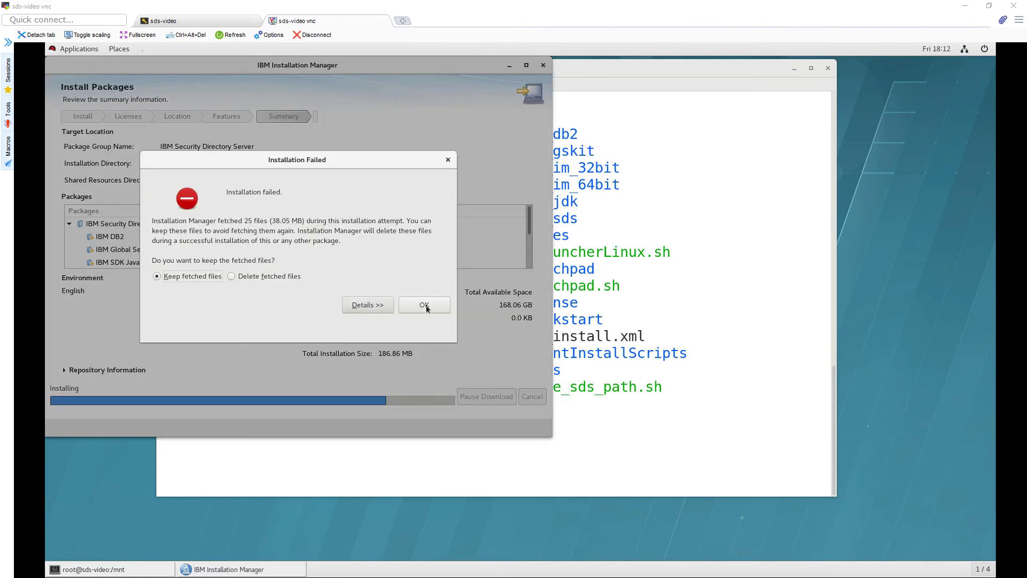
click(425, 305)
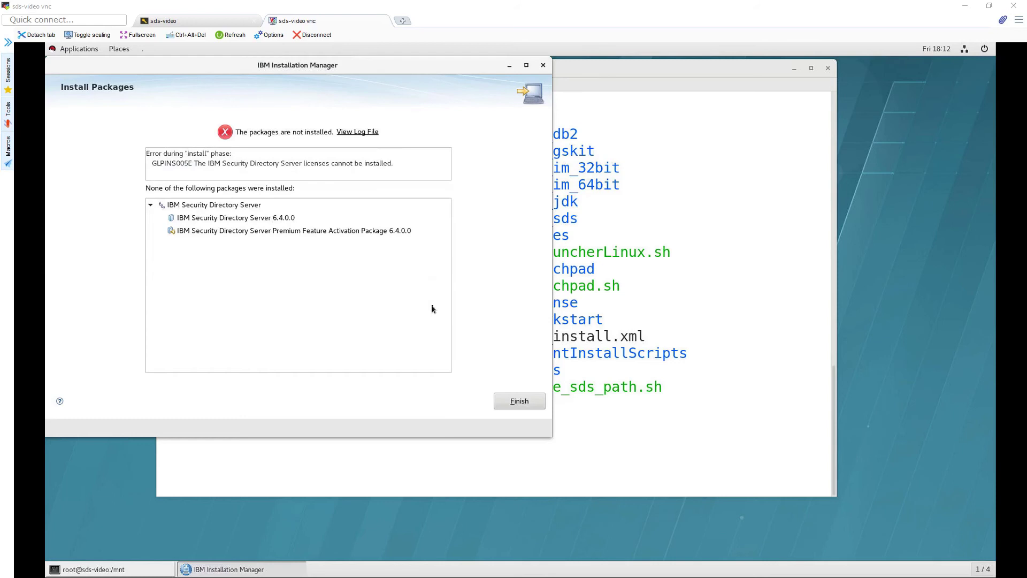
click(579, 255)
text(yu)
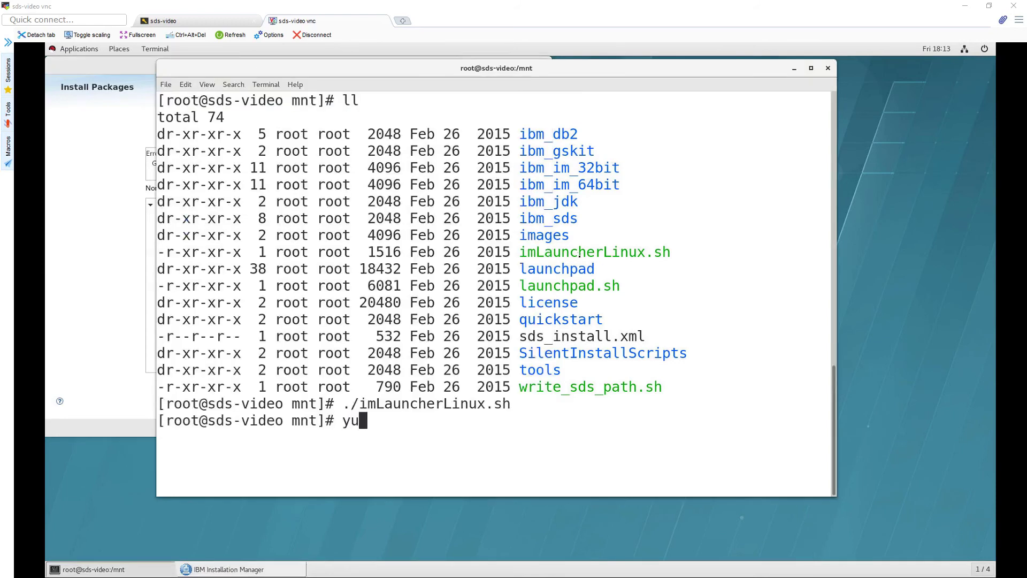
text(m install )
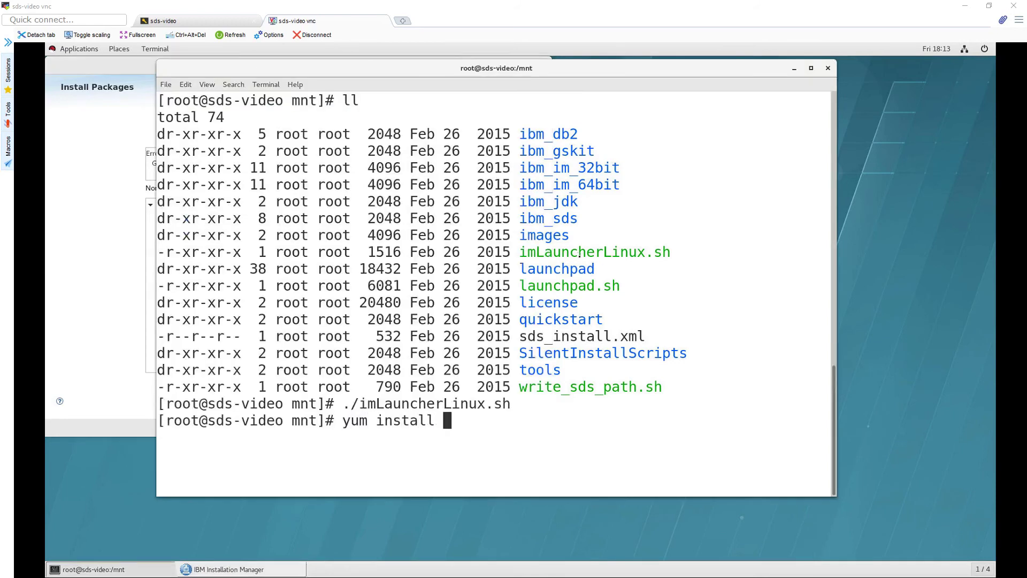
text(-y ksh)
- Mark the /usr/bin/ksh path in the guide's Korn shell notes
key(alt+Tab)
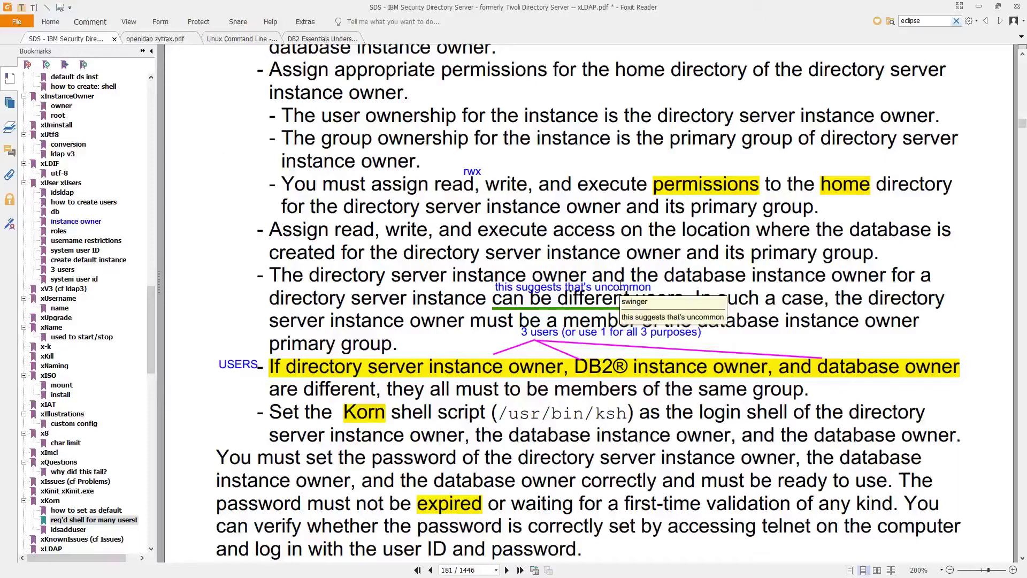
drag(640, 407, 495, 411)
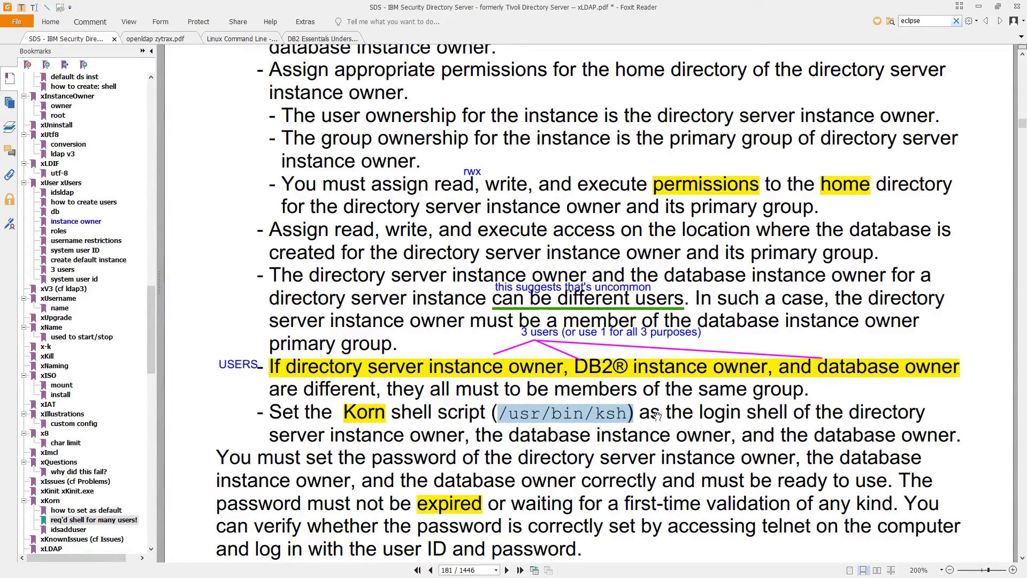
click(637, 412)
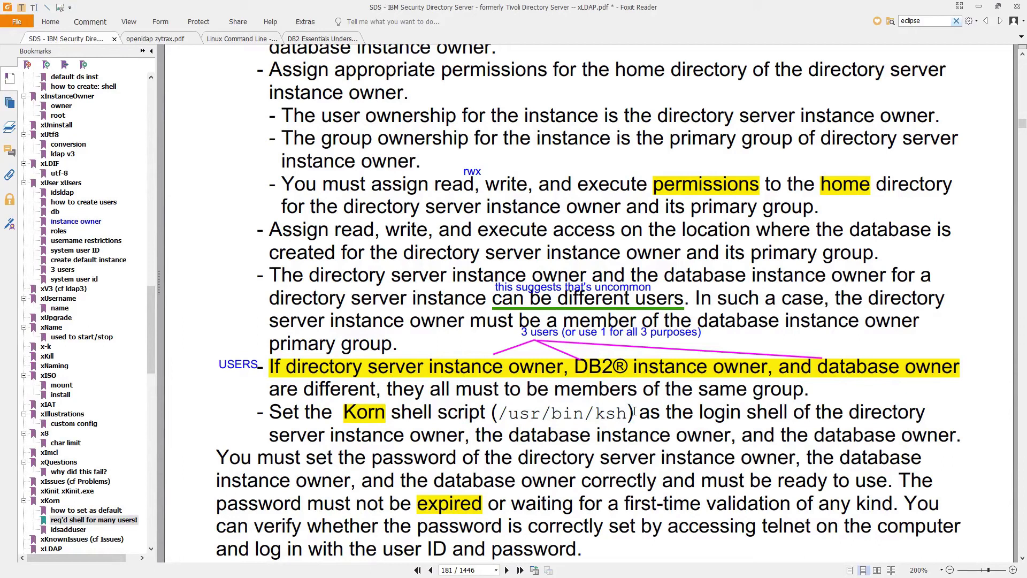
- Go to the idsldap user and group page, then mark the ksh installed confirmation line
key(alt+Left)
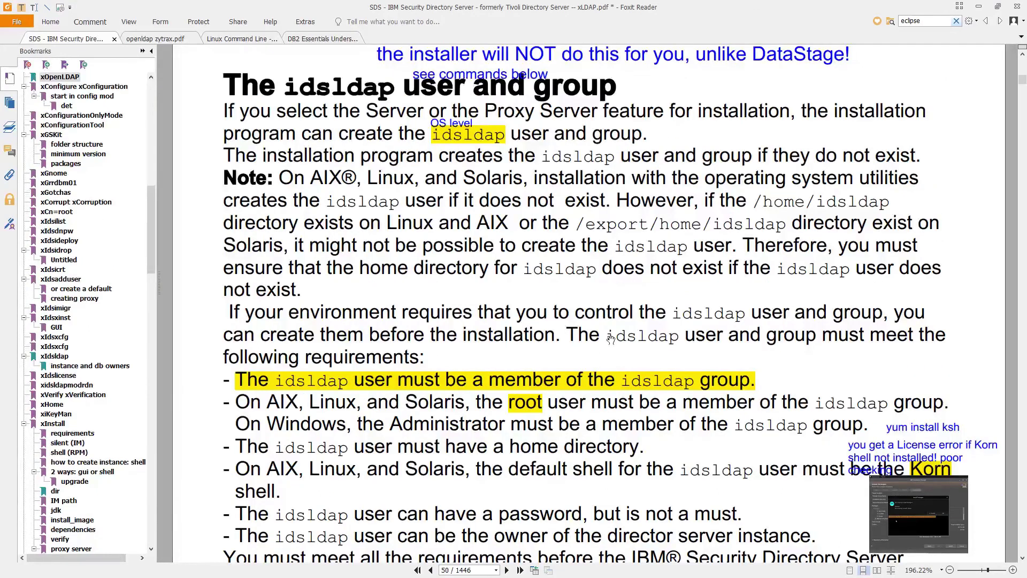
drag(606, 335, 817, 336)
click(663, 312)
drag(608, 336, 636, 336)
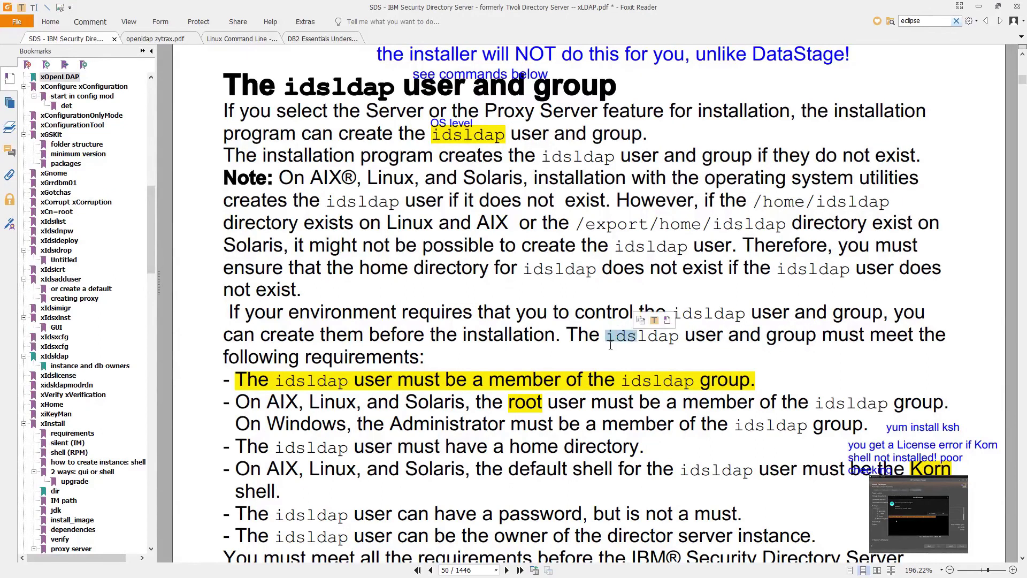
click(609, 334)
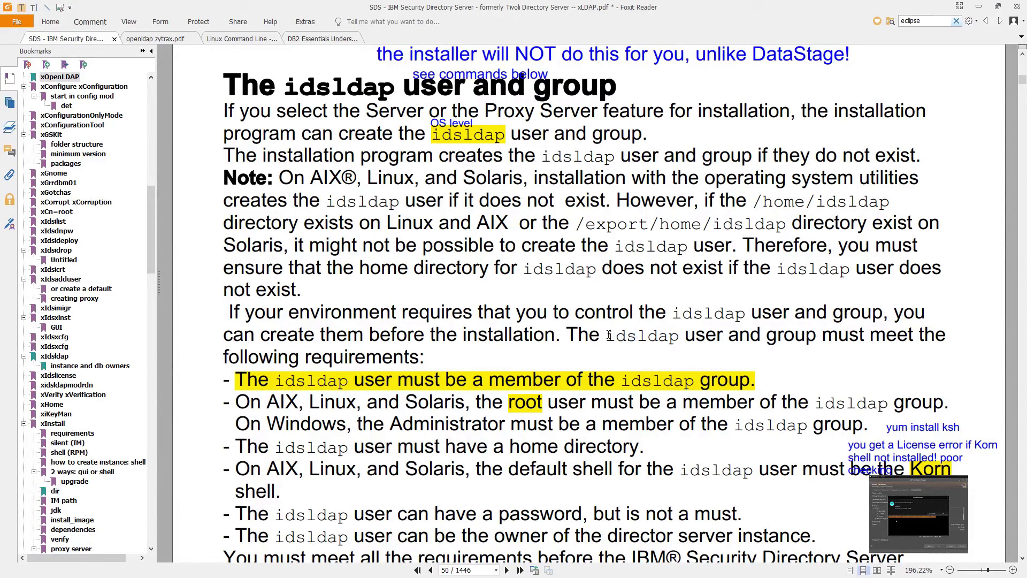
drag(610, 334, 635, 336)
click(617, 301)
key(alt+Left)
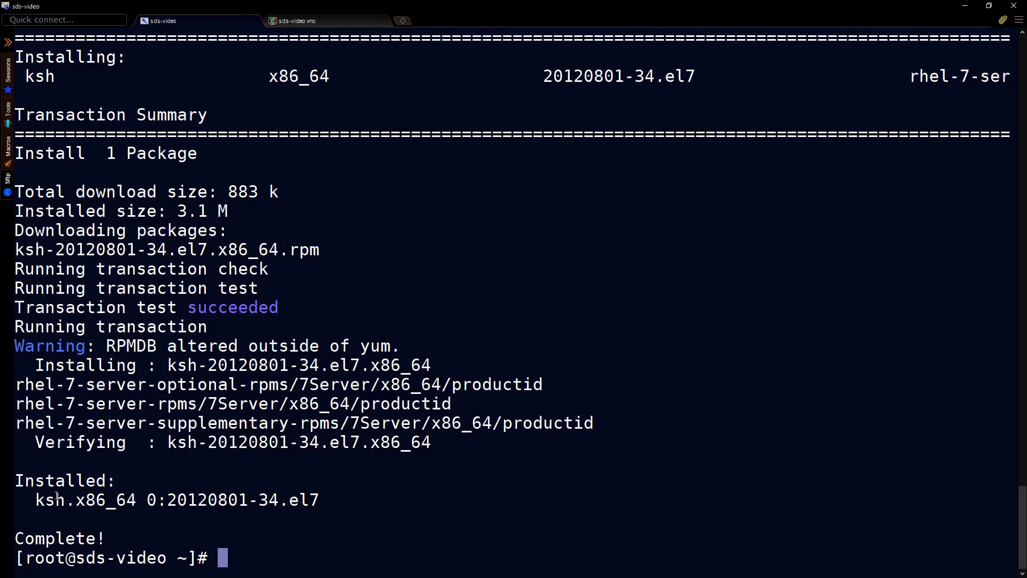
drag(33, 499, 319, 502)
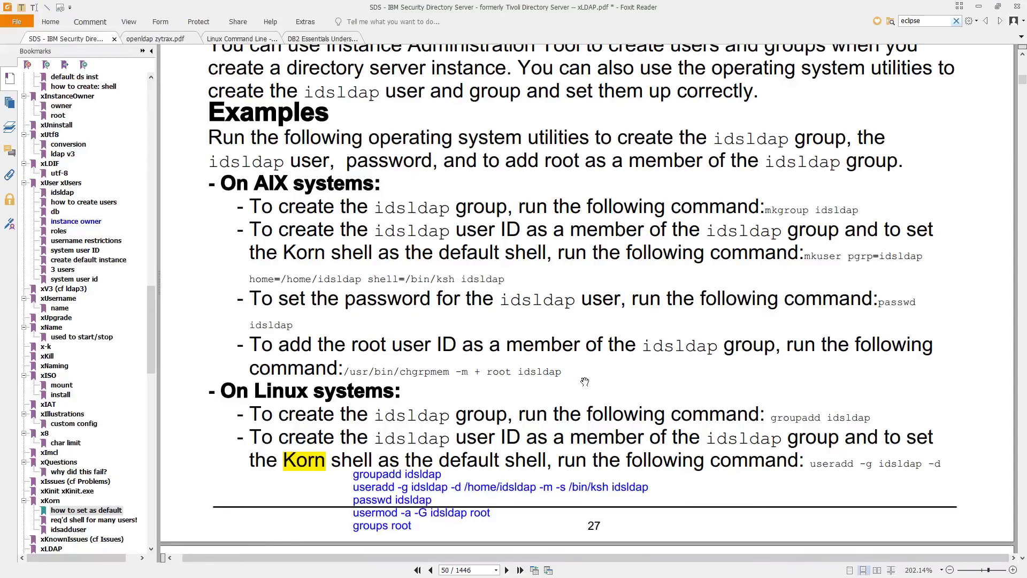
- Highlight 'idsldap' and 'group' in the guide, copy the blue box's setup commands, and return to MobaXterm
double_click(402, 415)
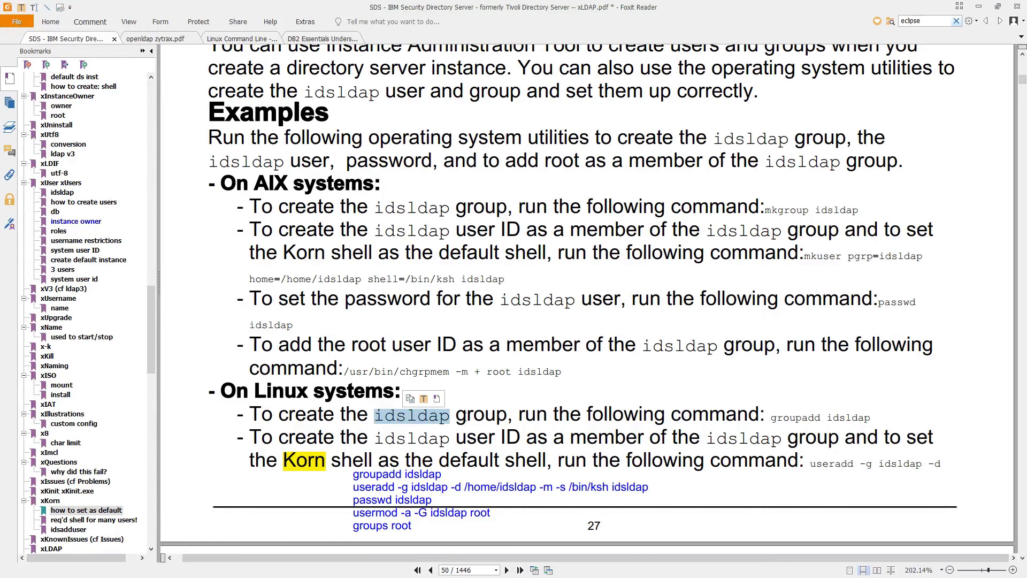
double_click(480, 415)
click(422, 483)
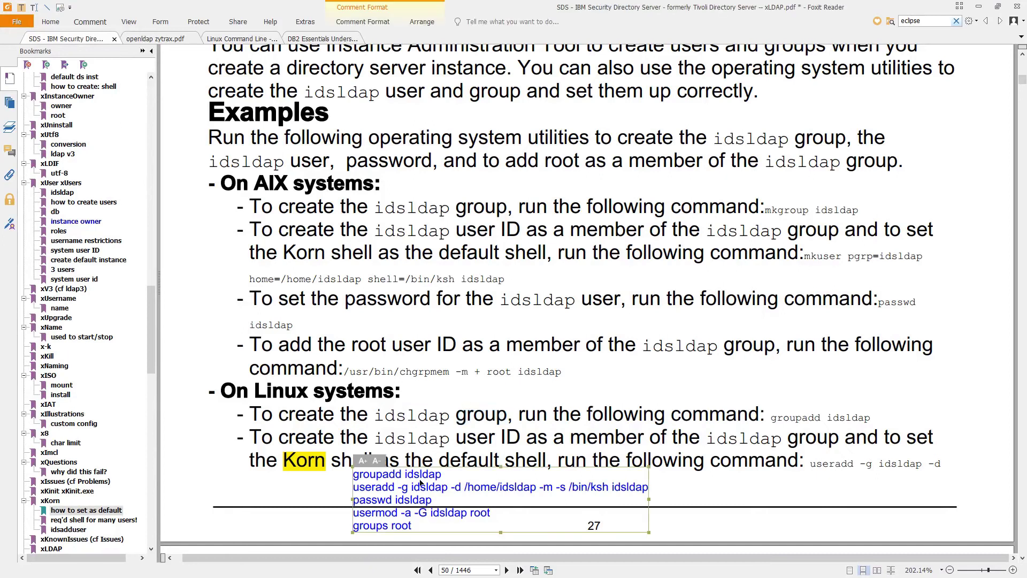
click(423, 478)
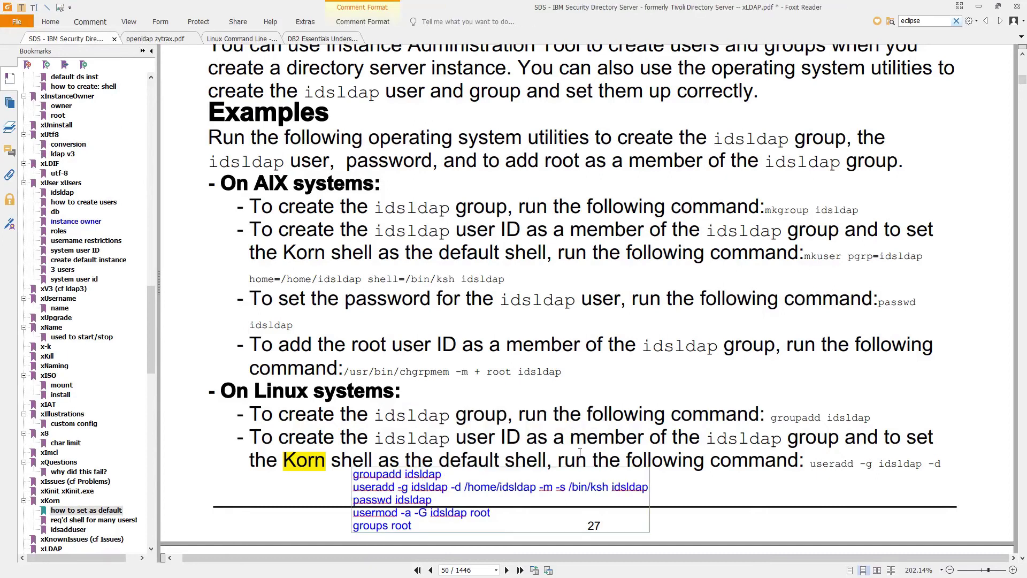
click(635, 487)
key(ctrl+a)
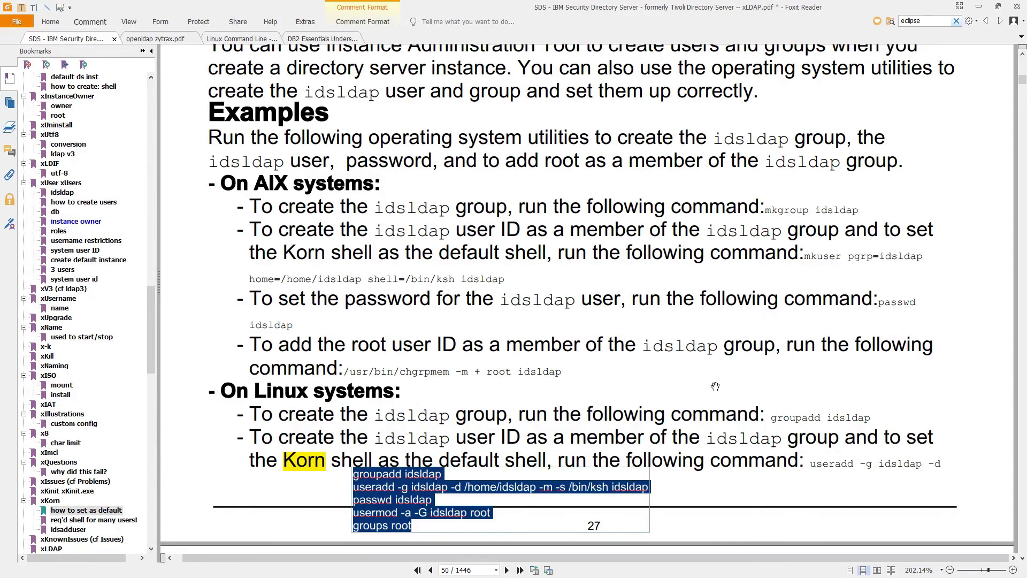
key(alt+Tab)
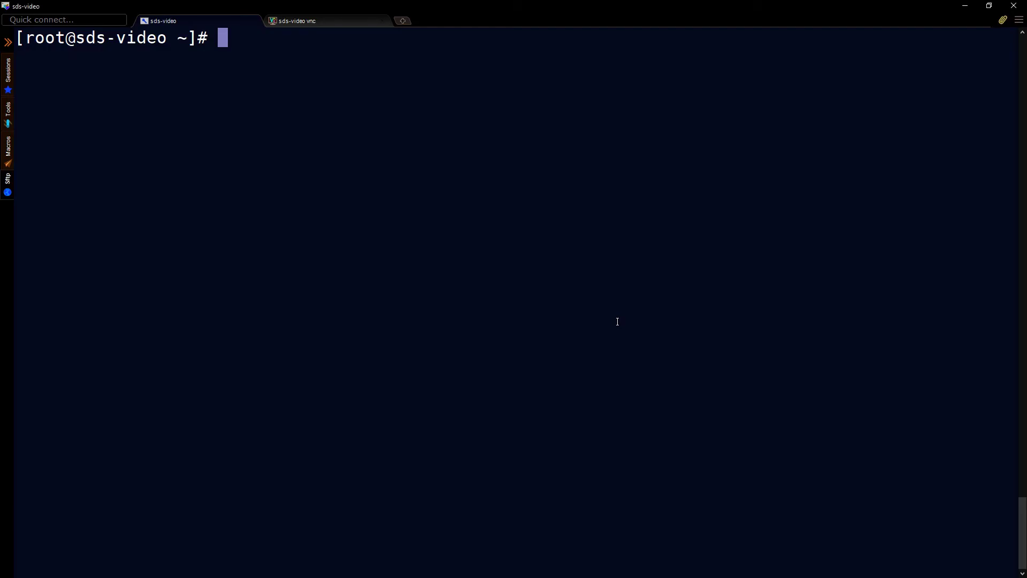
- Paste the idsldap group and user creation commands into the terminal, accepting the multi-line paste
right_click(617, 321)
click(550, 339)
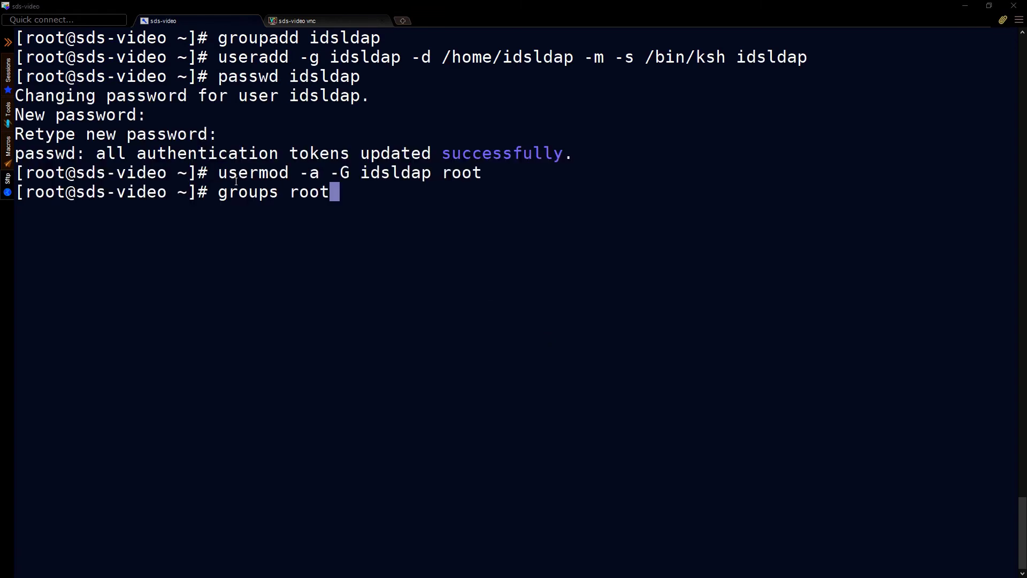
drag(218, 172, 483, 174)
click(332, 183)
- Point out the -a, -G, idsldap and root parts of usermod, then check root's groups
double_click(304, 174)
click(334, 172)
double_click(340, 172)
click(368, 173)
drag(368, 172, 426, 171)
click(454, 177)
double_click(461, 180)
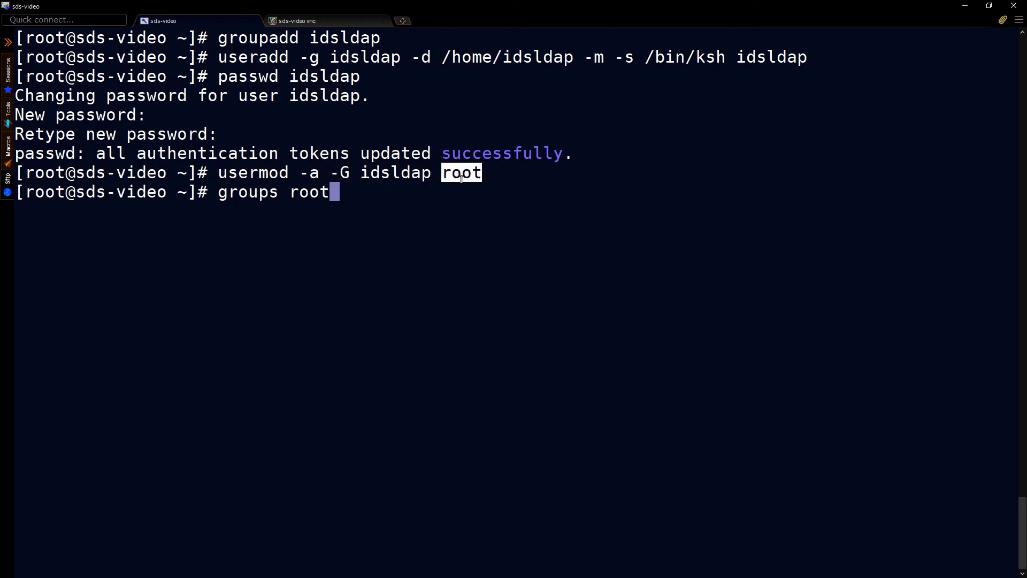
click(481, 211)
key(Return)
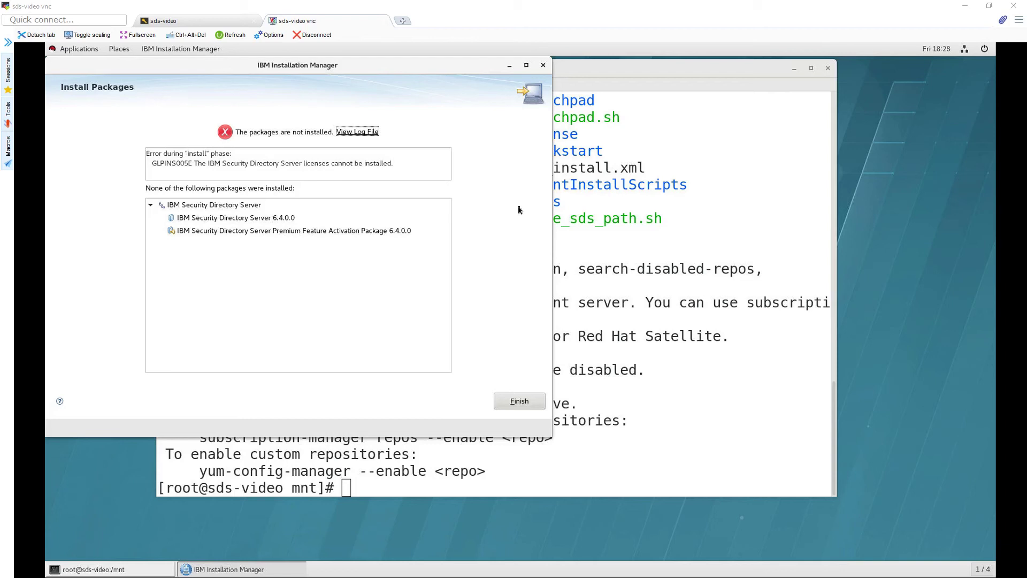
- Log the root user out through the GNOME system menu
click(985, 49)
click(927, 142)
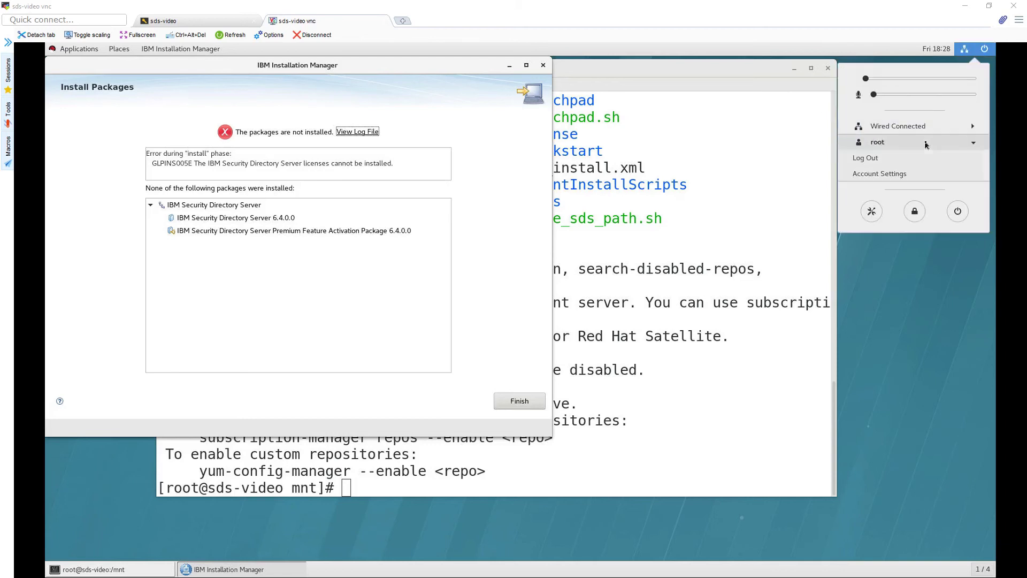
click(897, 160)
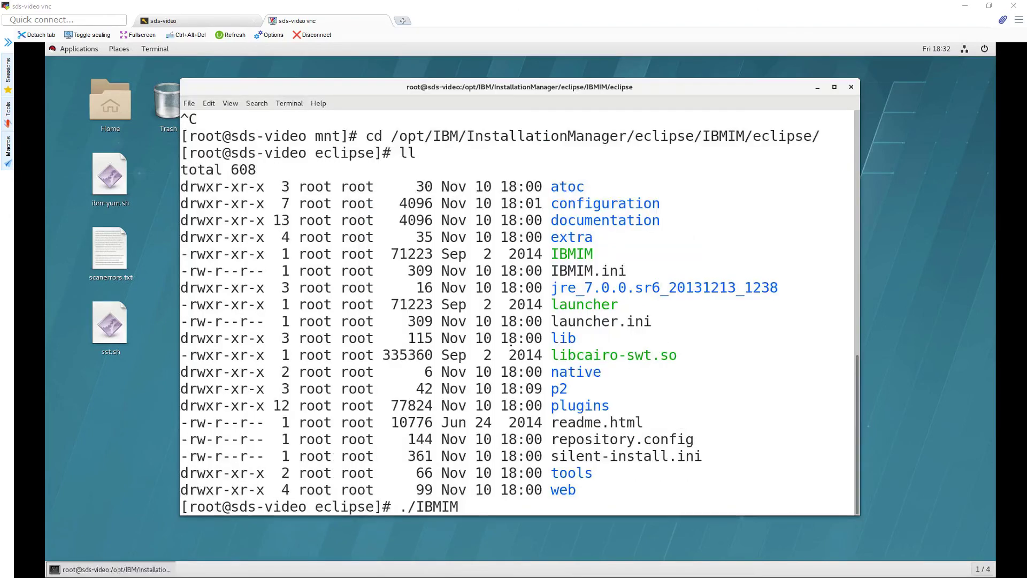
- Run ./IBMIM and install Security Directory Server 6.4.0.0 plus the Premium Feature Activation package
key(Return)
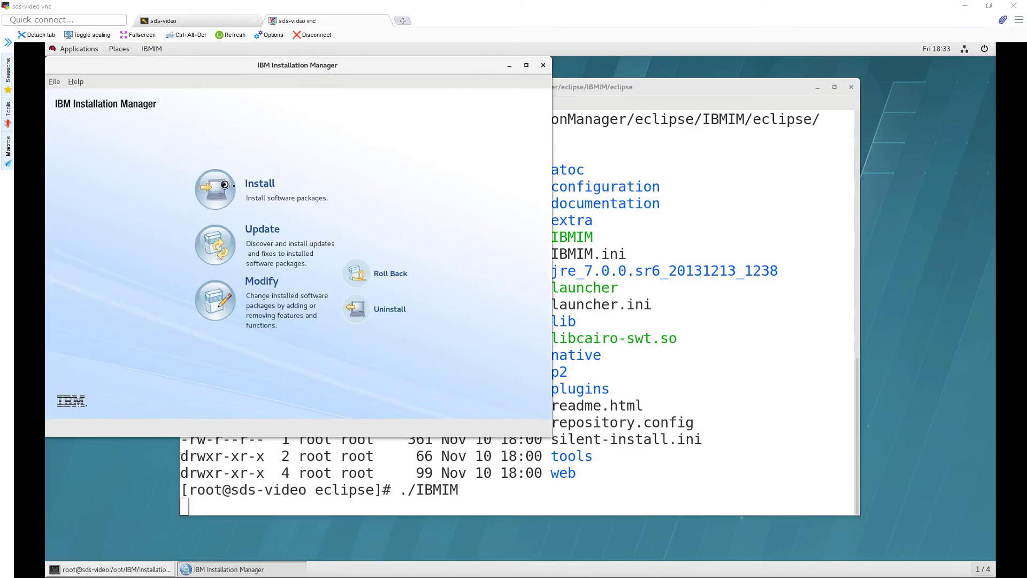
click(271, 195)
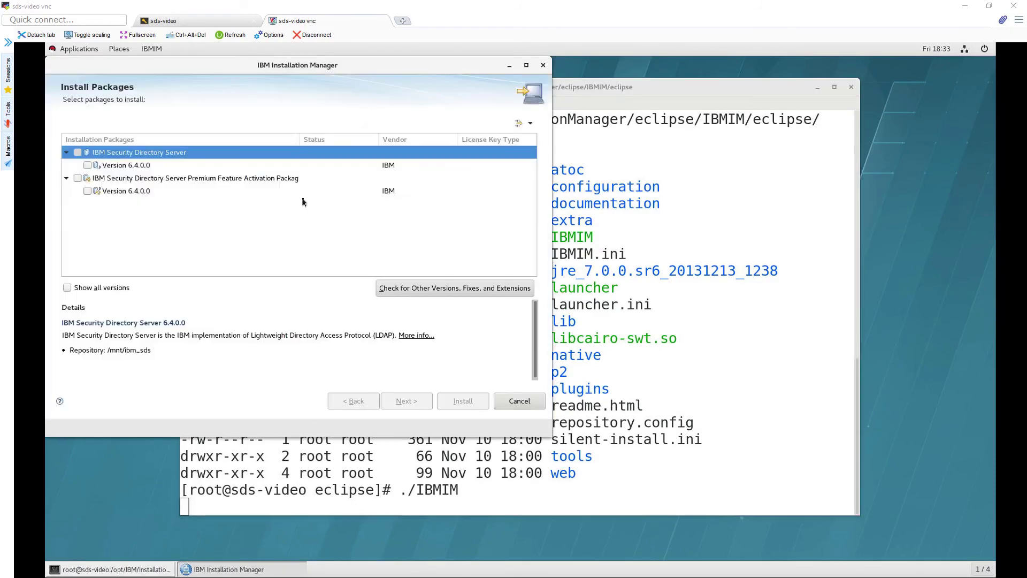
click(78, 153)
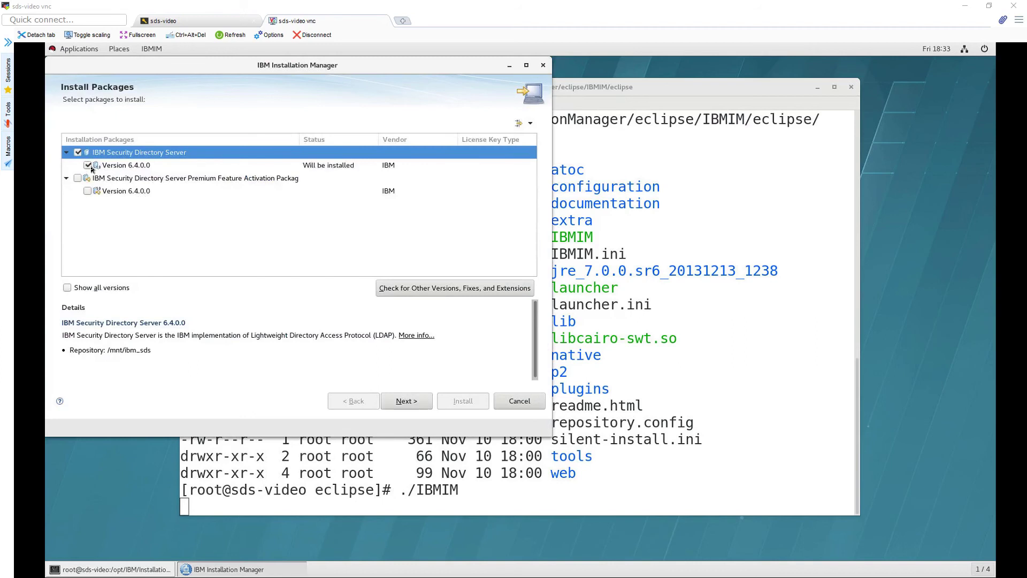
click(79, 178)
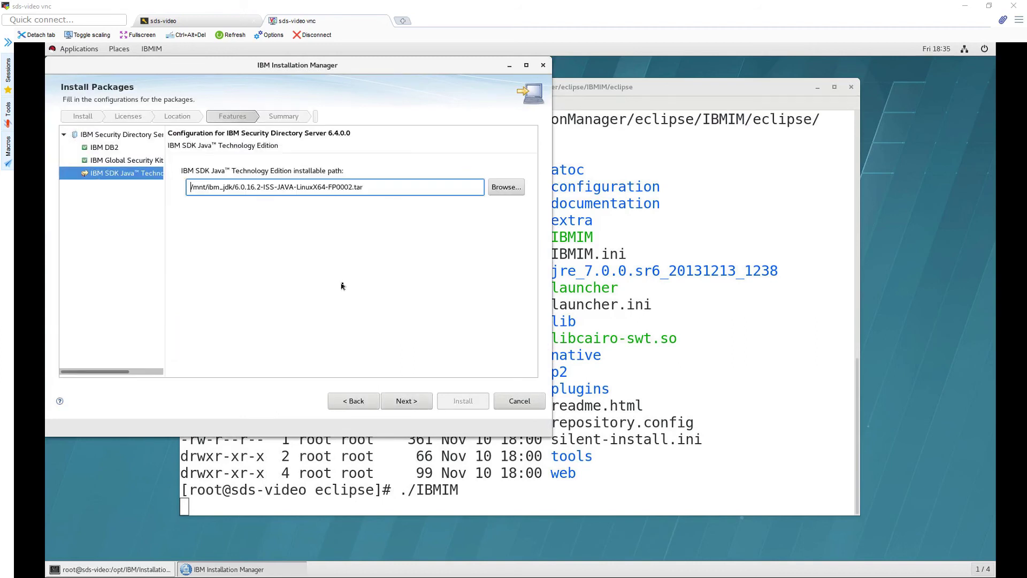
click(400, 398)
click(448, 404)
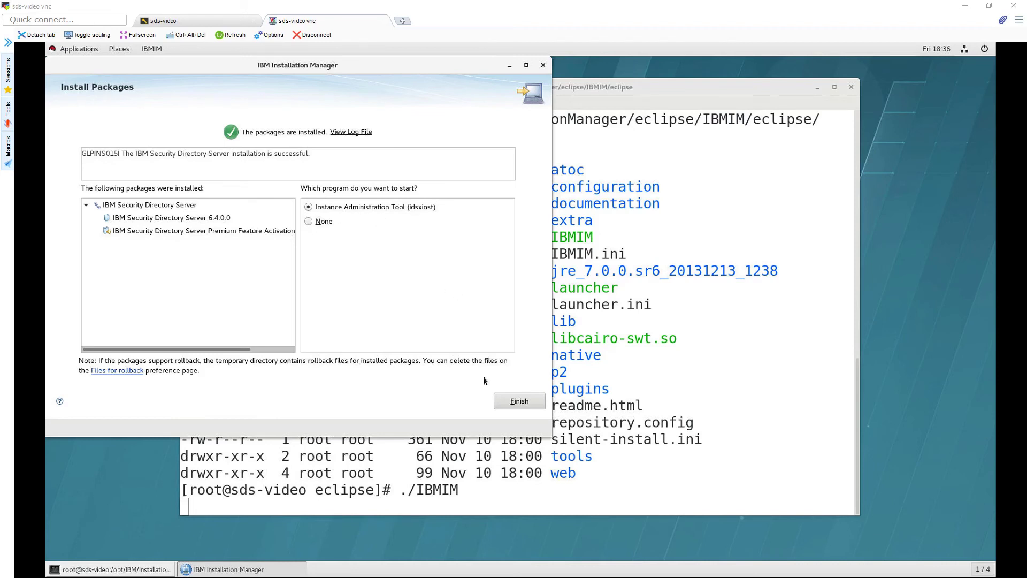
- Finish the installation, launching the Instance Administration Tool (idsxinst), and browse the IBM Installation Manager launchers
click(516, 400)
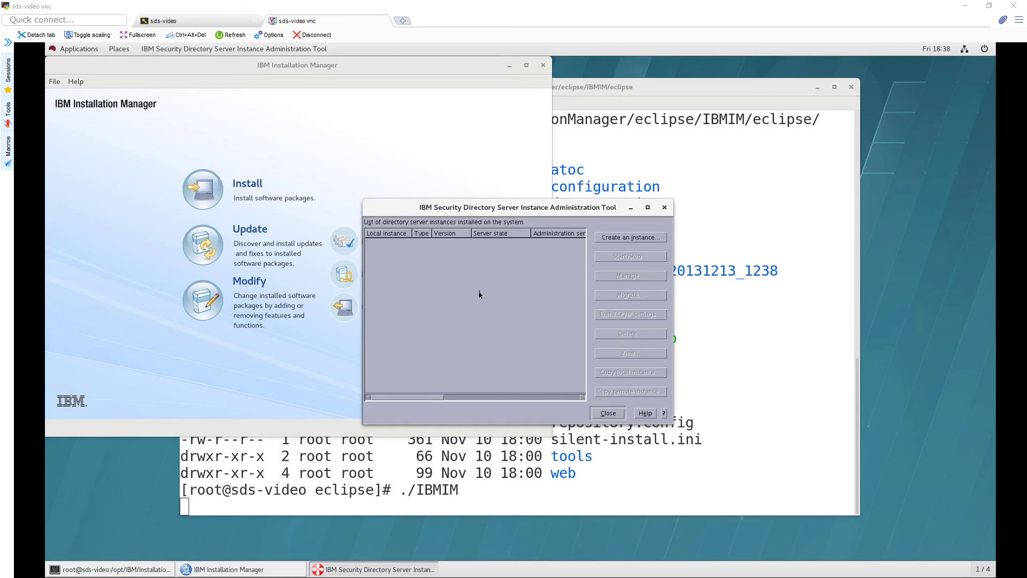
click(53, 51)
mouse_move(75, 127)
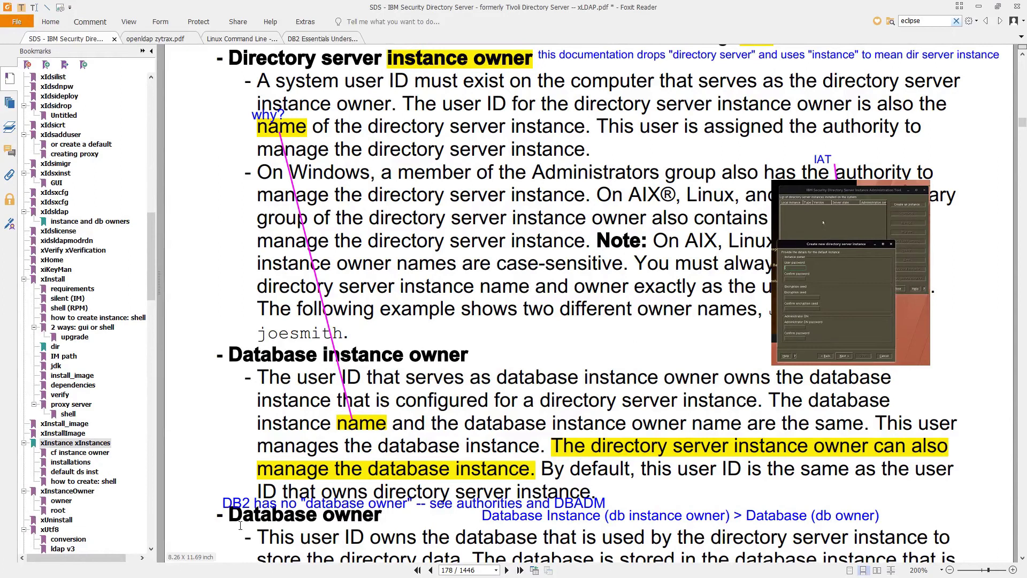
drag(201, 534, 206, 422)
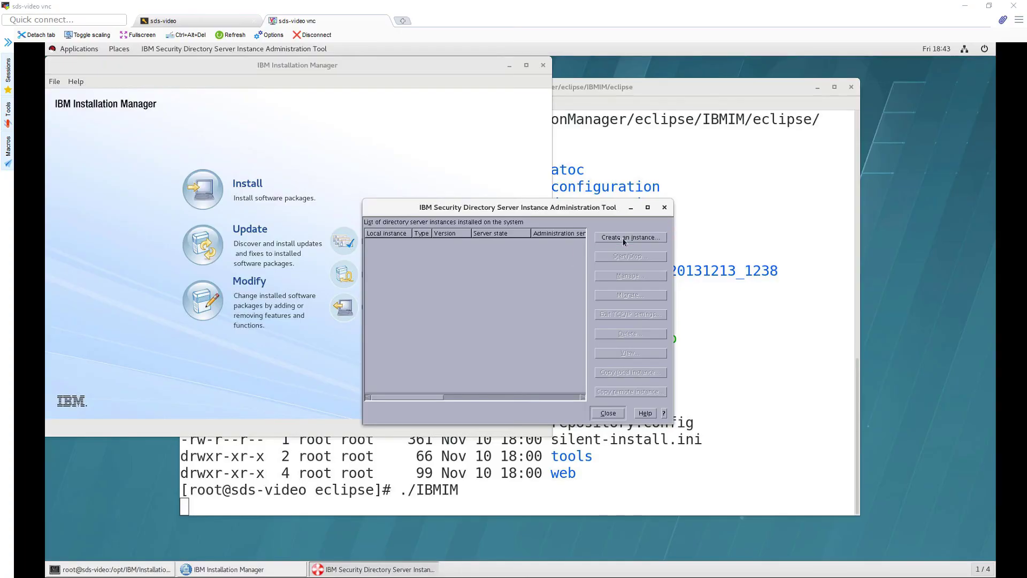
- Start a new instance, choose Create default instance, and continue past the password details to Verify settings
click(623, 237)
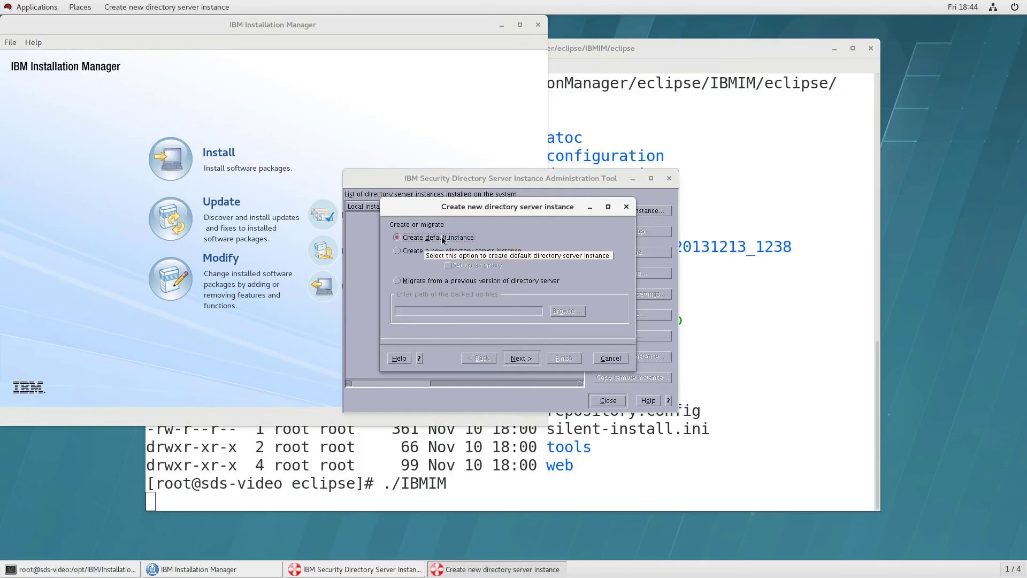
click(456, 251)
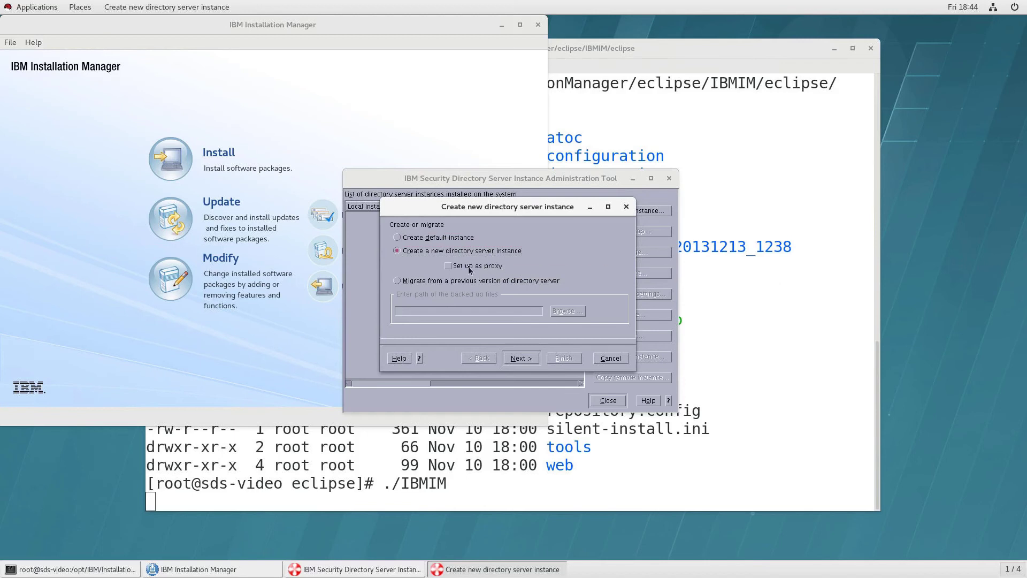
click(483, 267)
click(397, 238)
click(522, 358)
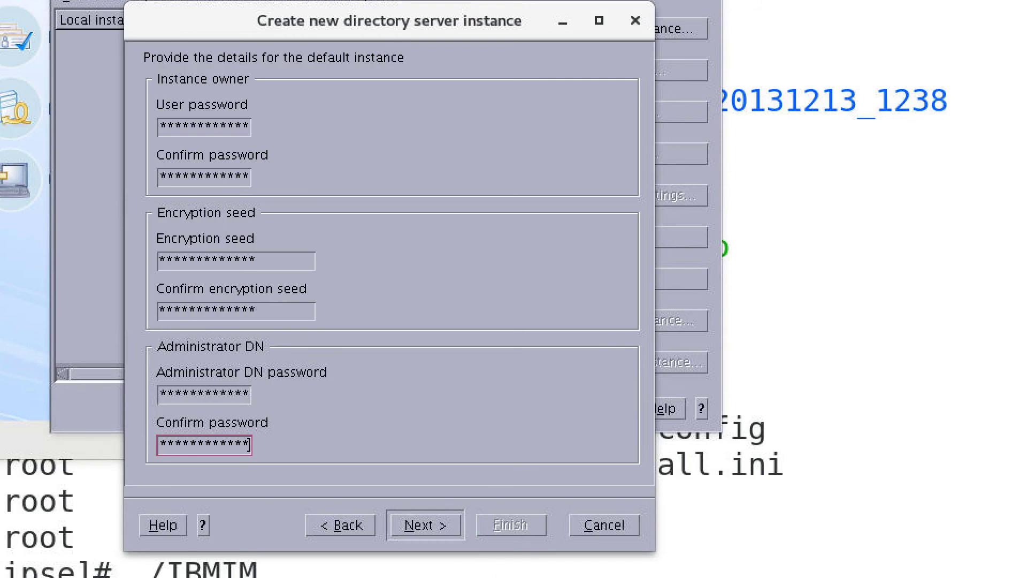
key(Return)
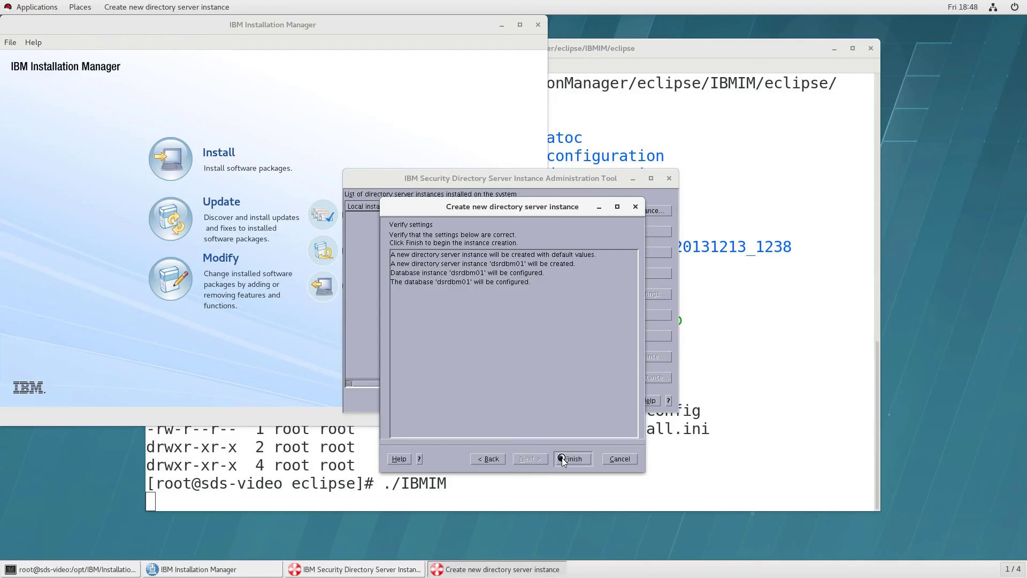
- Confirm the verified settings to begin creating default instance dsrdbm01
click(569, 458)
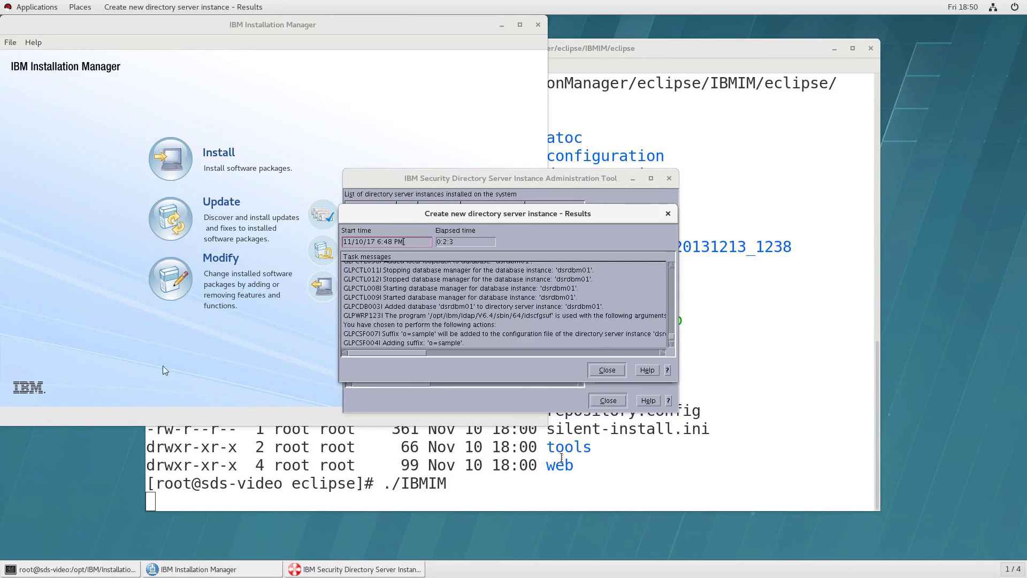
- Dismiss the dsrdbm01 results and start a second instance set up as a proxy, reaching instance details
click(384, 333)
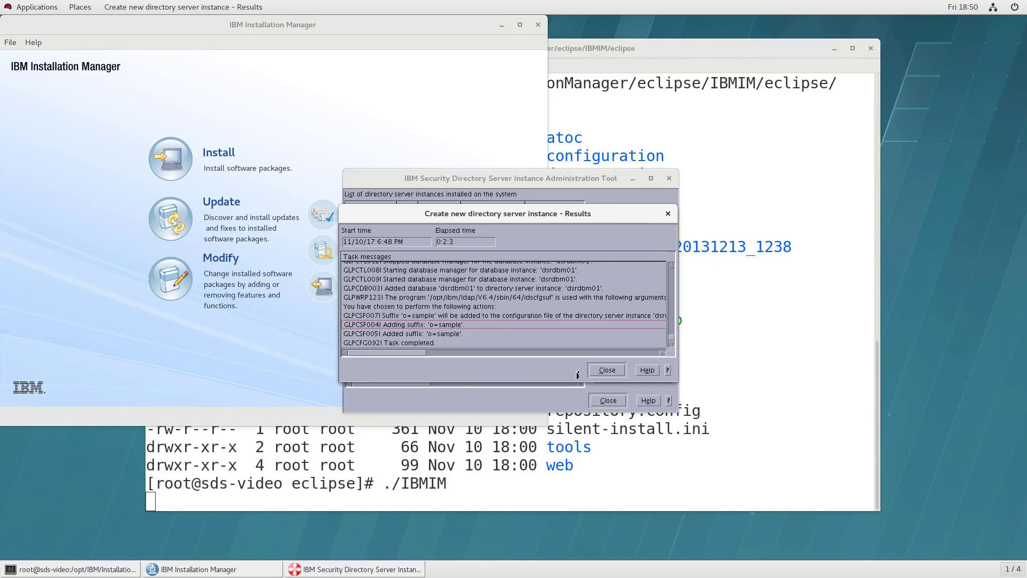
click(602, 371)
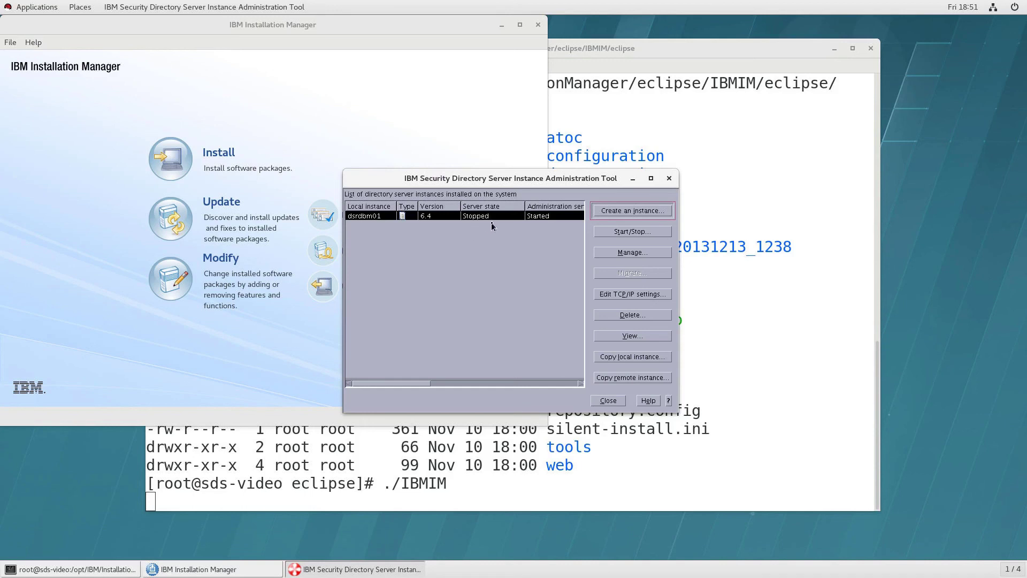
click(626, 211)
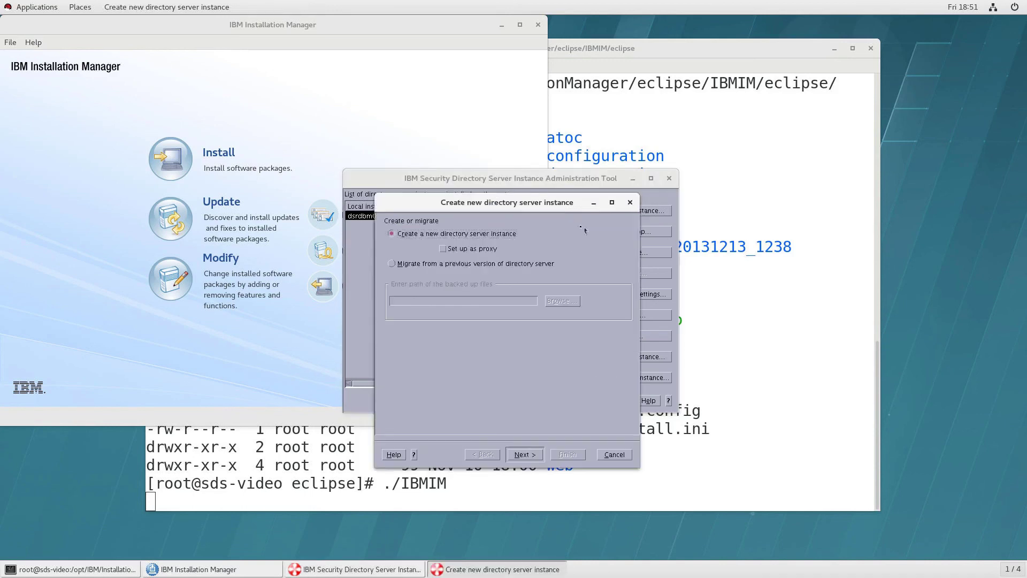
click(455, 248)
click(526, 455)
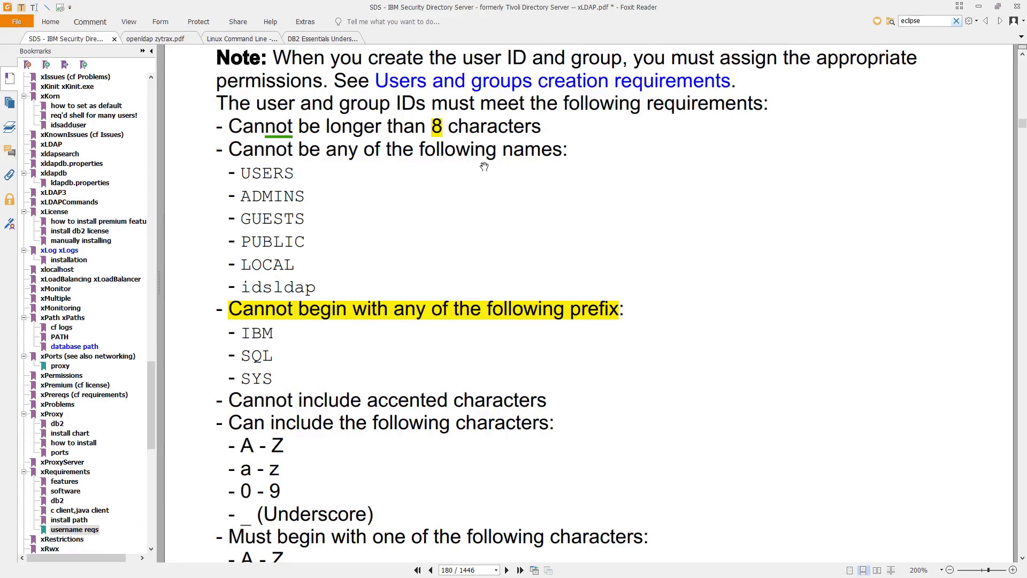
scroll(504, 202, down, 10)
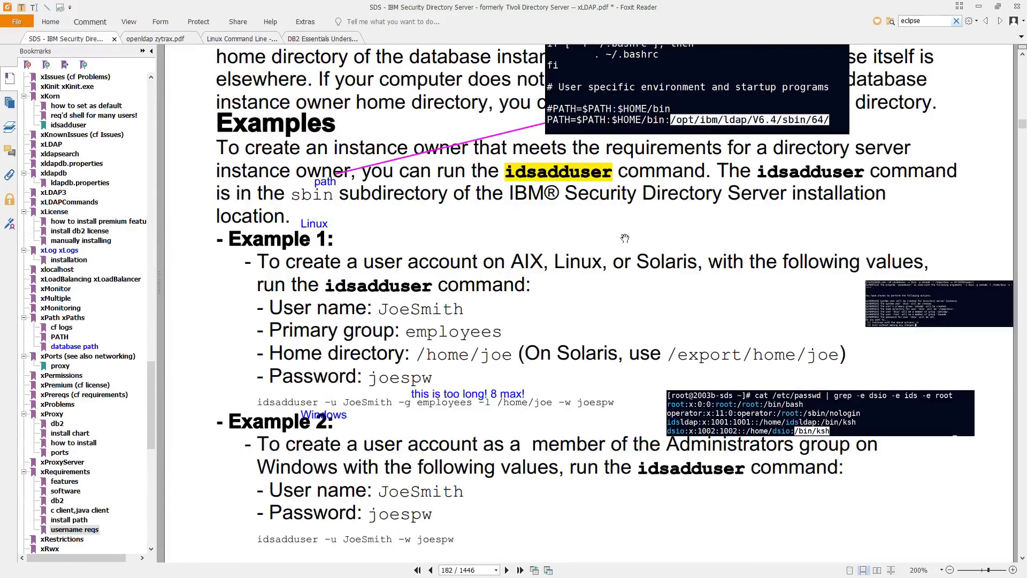
- In MobaXterm, highlight the idsadduser command and its user and group options, then run it
key(alt+Tab)
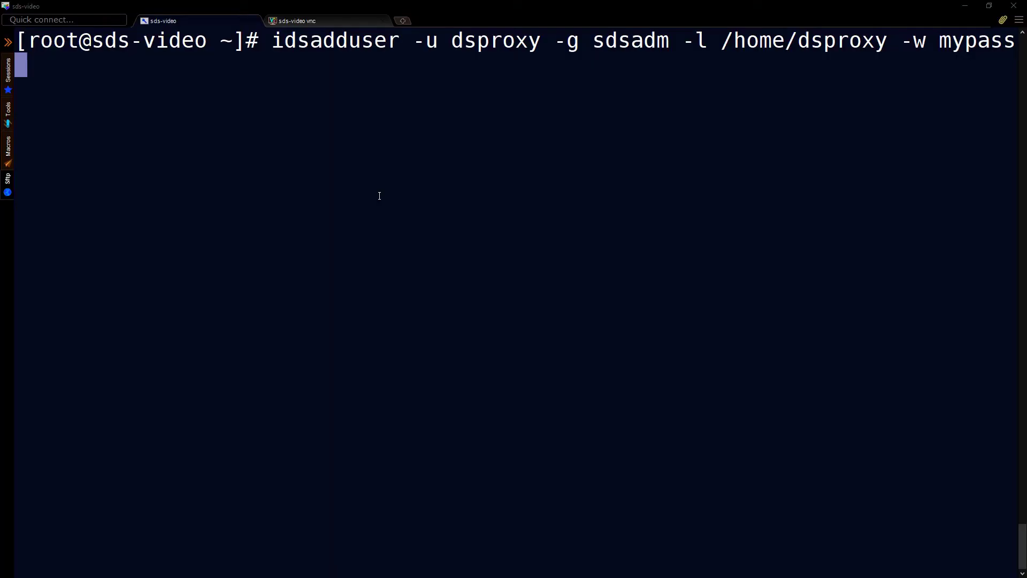
double_click(340, 44)
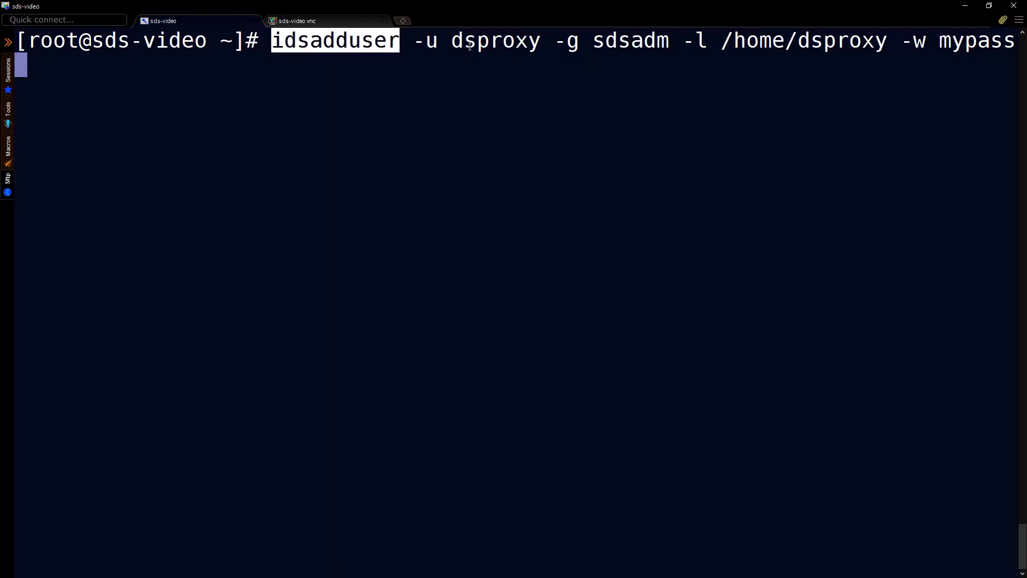
drag(415, 45, 963, 44)
click(764, 45)
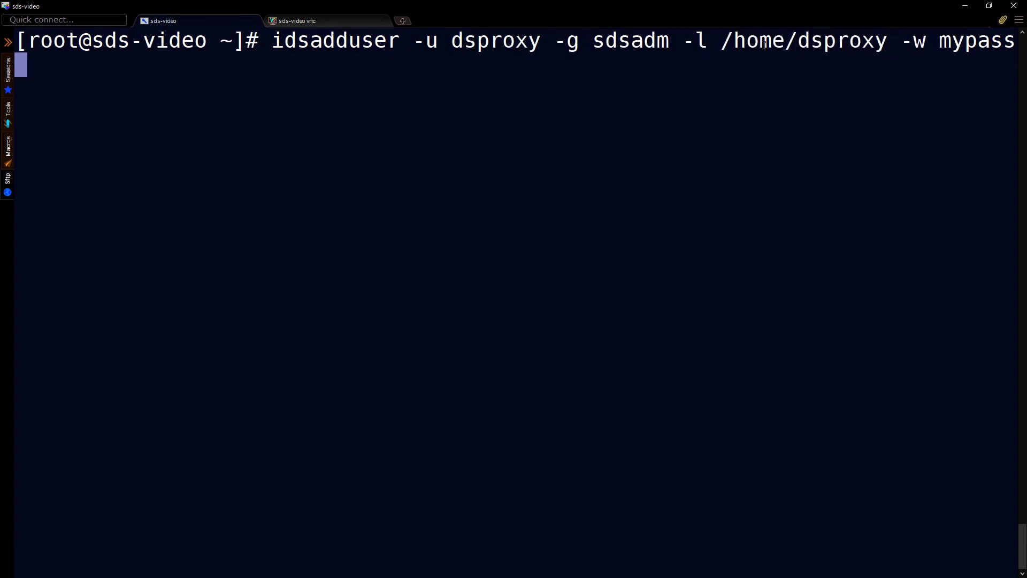
double_click(368, 44)
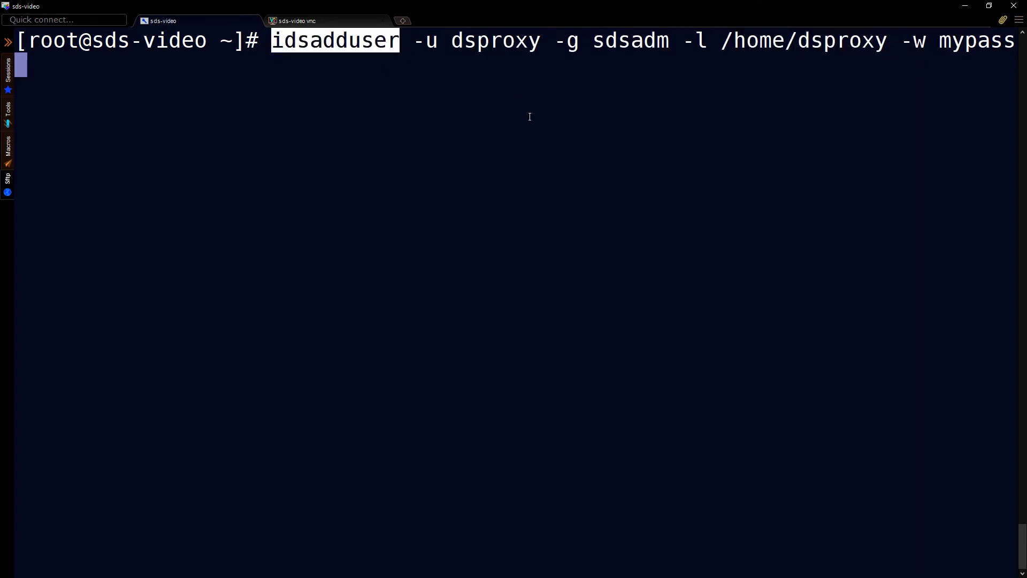
key(Return)
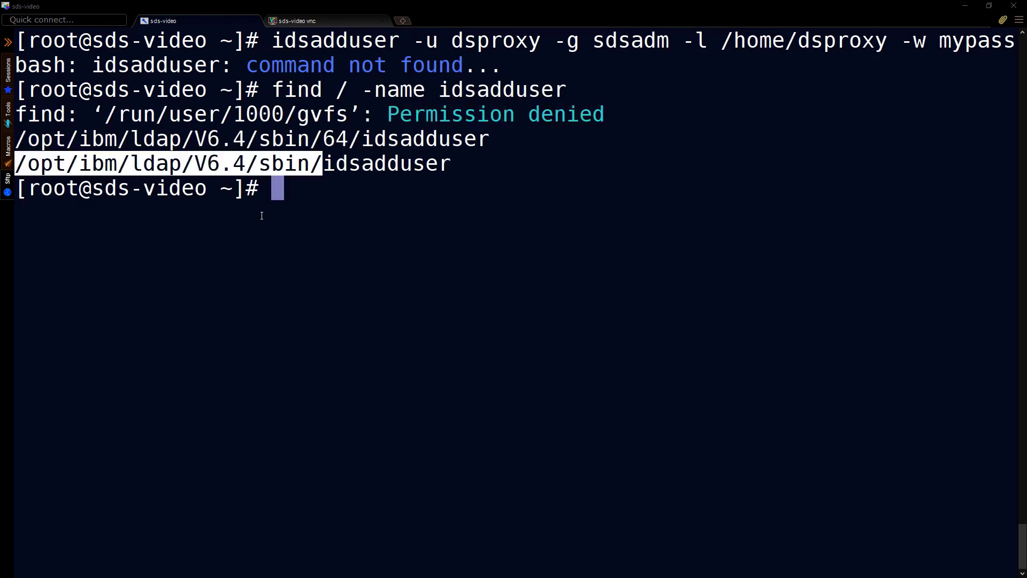
- Change into the pasted sbin directory and rerun the command as ./idsadduser
click(261, 213)
text(cd)
right_click(261, 215)
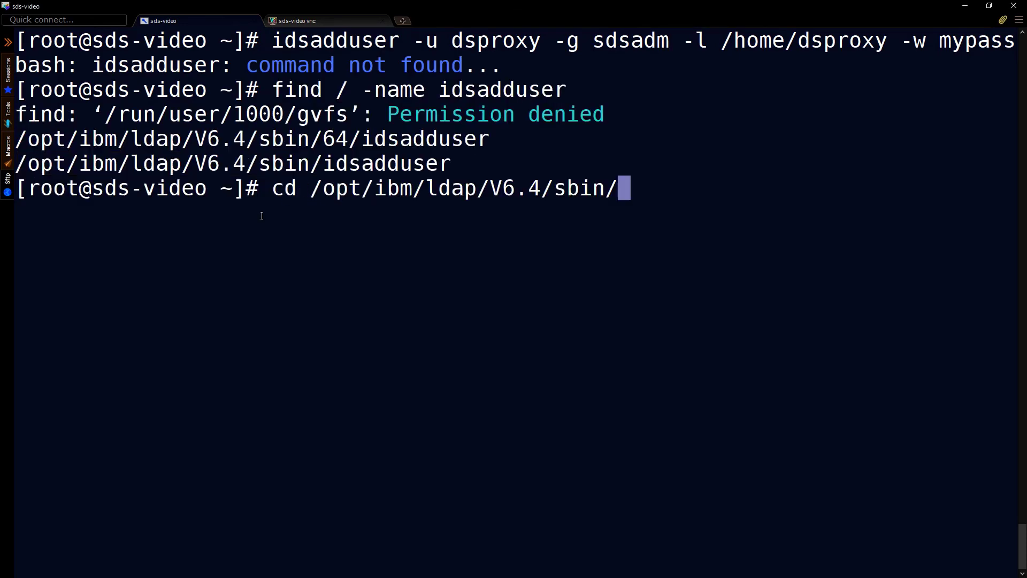
key(Return)
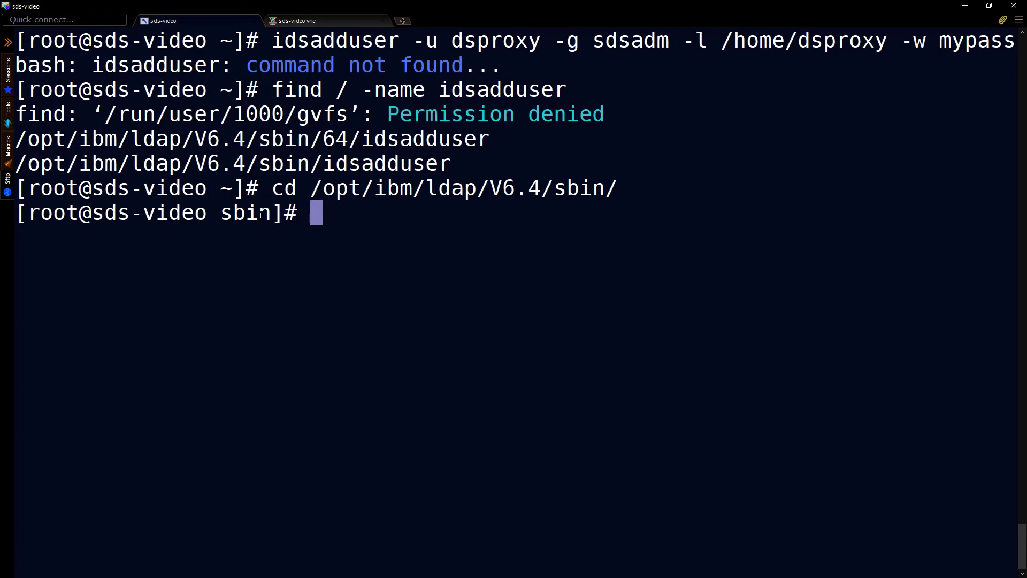
key(Up)
key(Up)
key(Return)
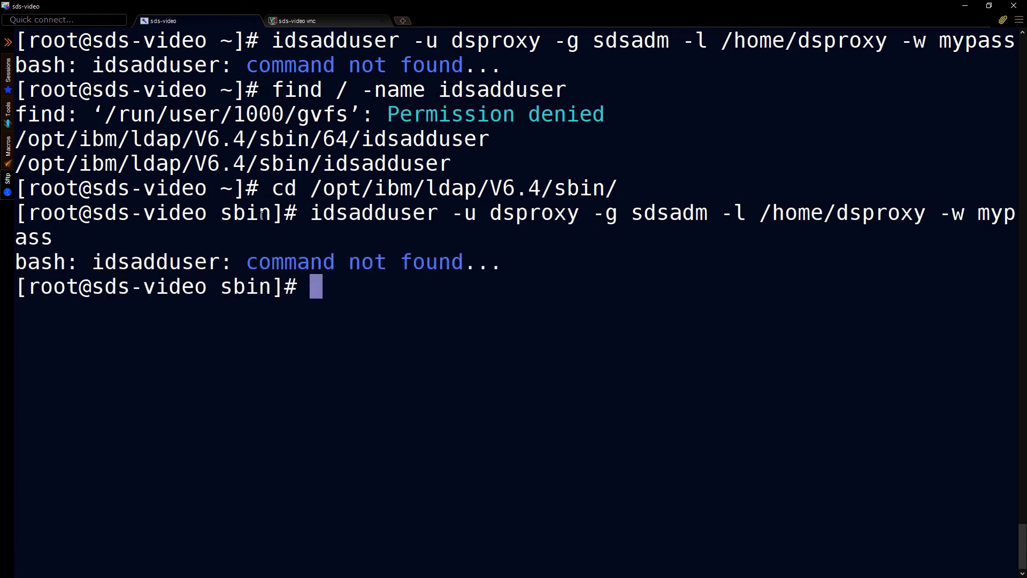
key(Up)
key(Home)
text(./)
key(Return)
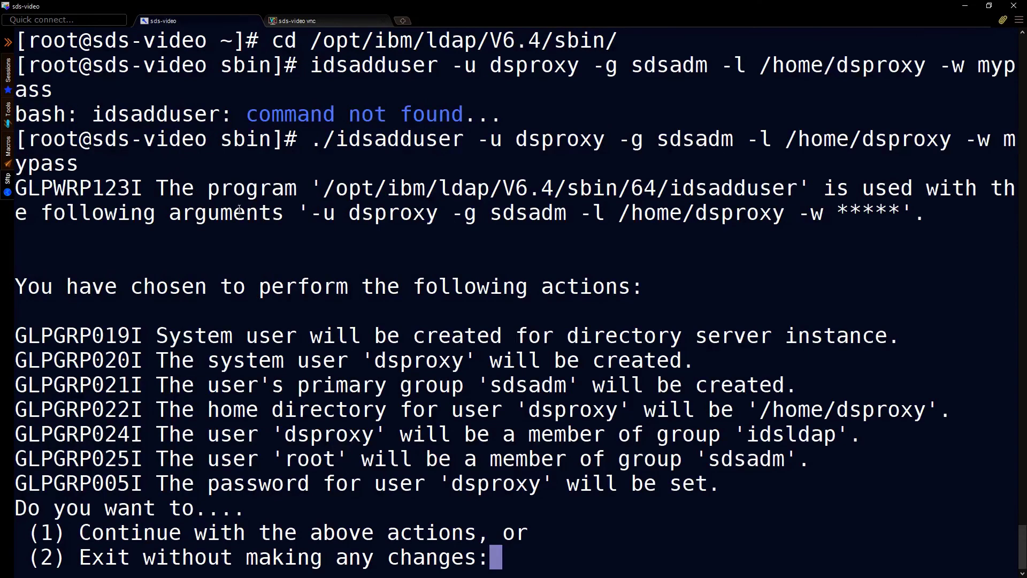
- Review the planned actions and enter 1 to create user dsproxy in group sdsadm
drag(125, 247, 547, 512)
click(547, 512)
text(1)
key(Return)
- List /etc/passwd and highlight the dsproxy entry with its /bin/ksh shell
text(cat /etc/passwd)
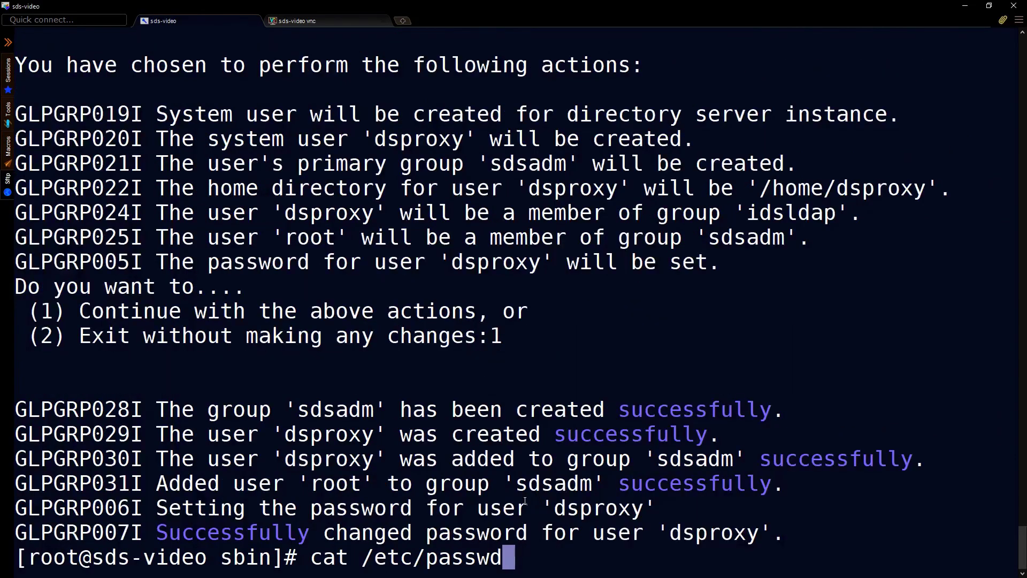
key(Return)
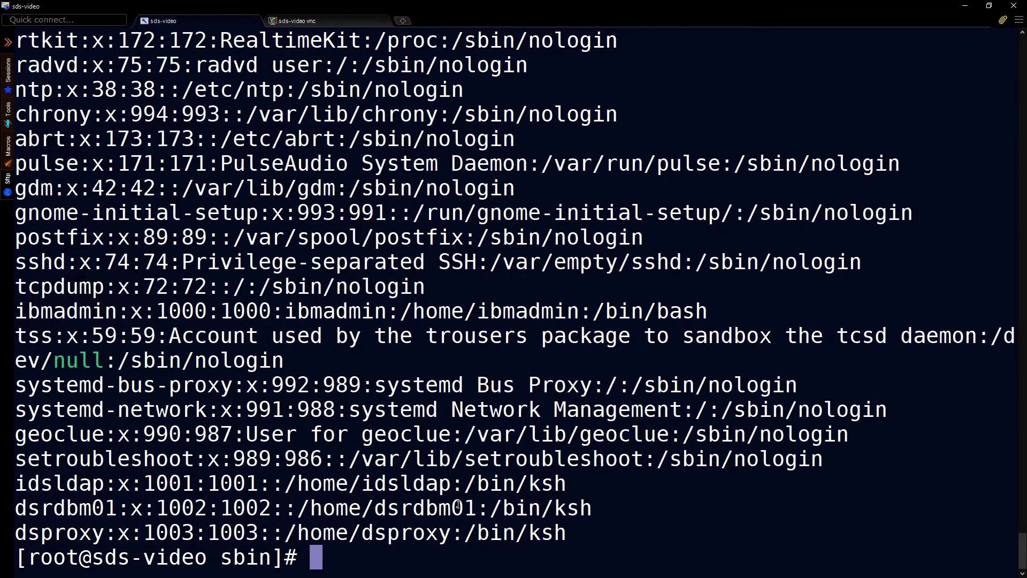
drag(17, 533, 102, 535)
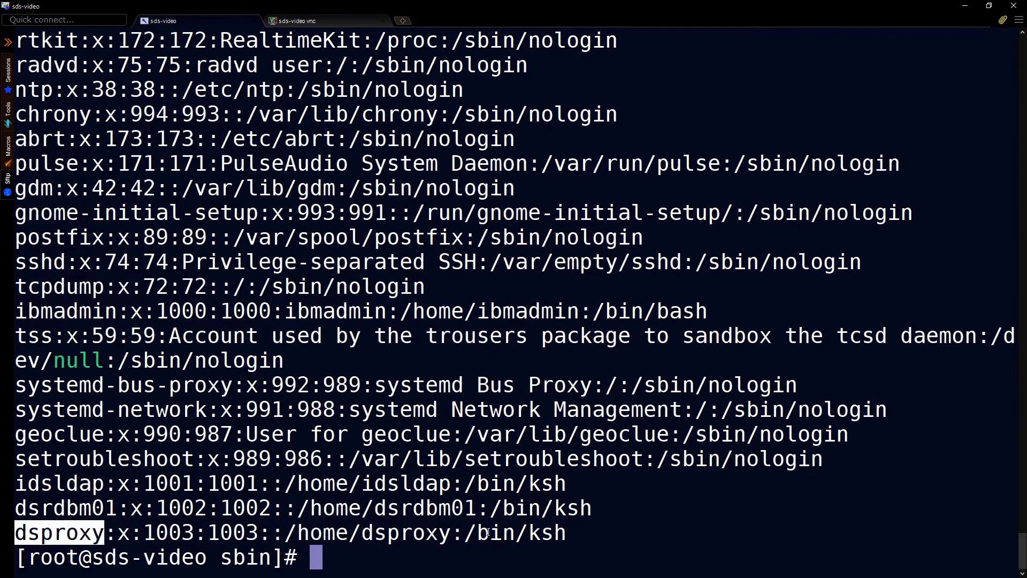
drag(469, 532, 566, 533)
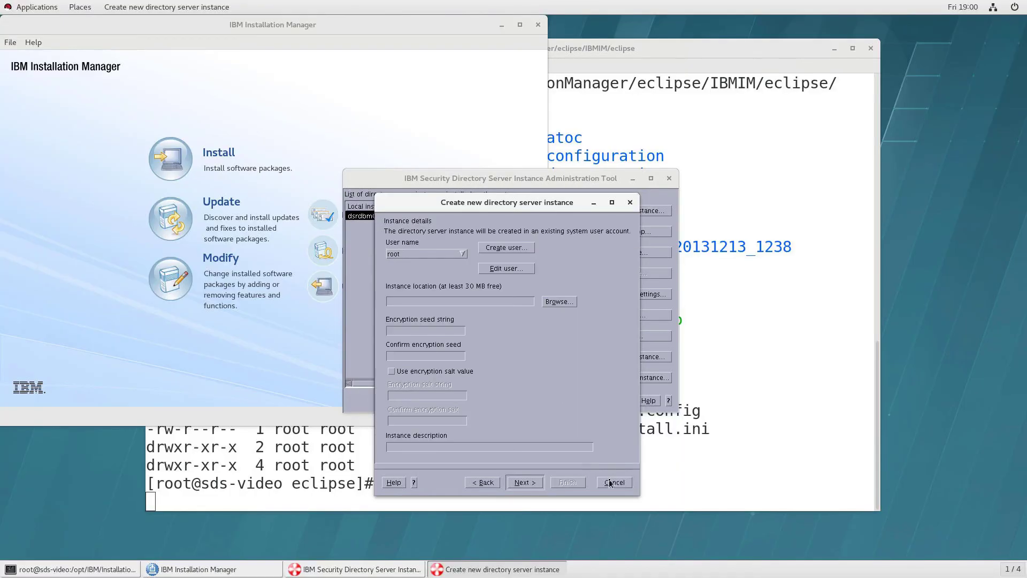
- Choose dsproxy as the proxy instance's user and set its location to /home/dsproxy
click(462, 253)
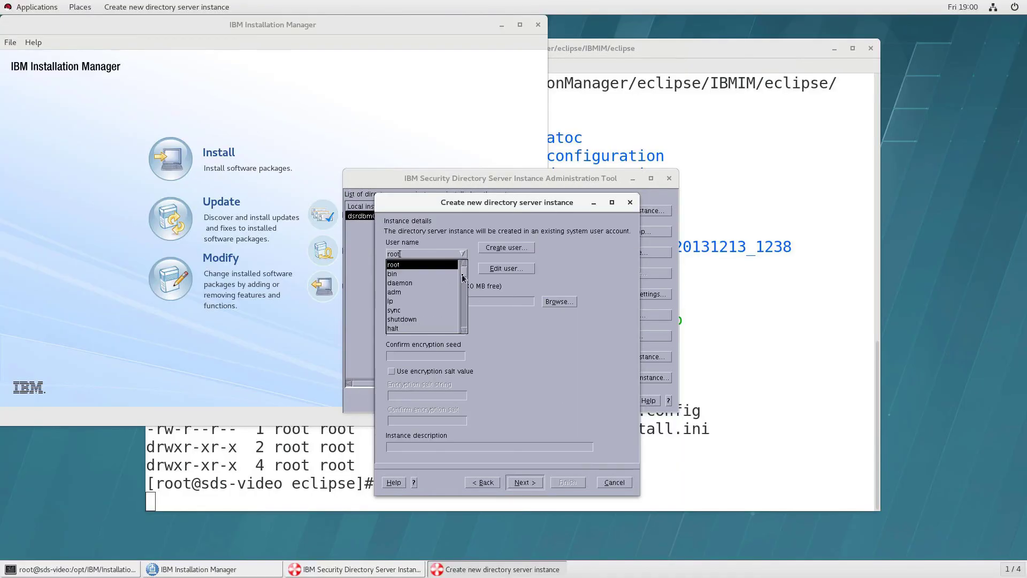
scroll(463, 281, down, 5)
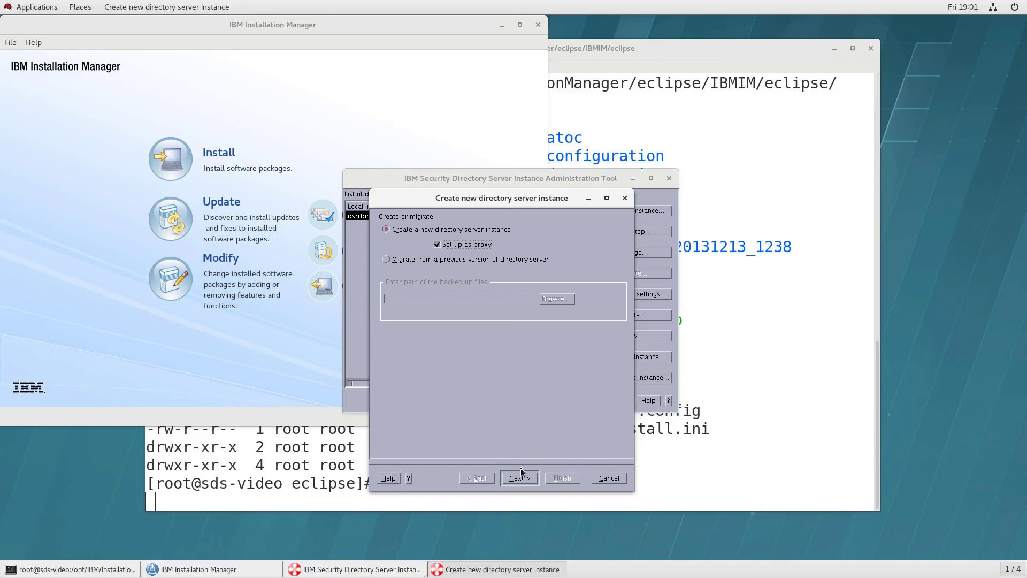
click(519, 478)
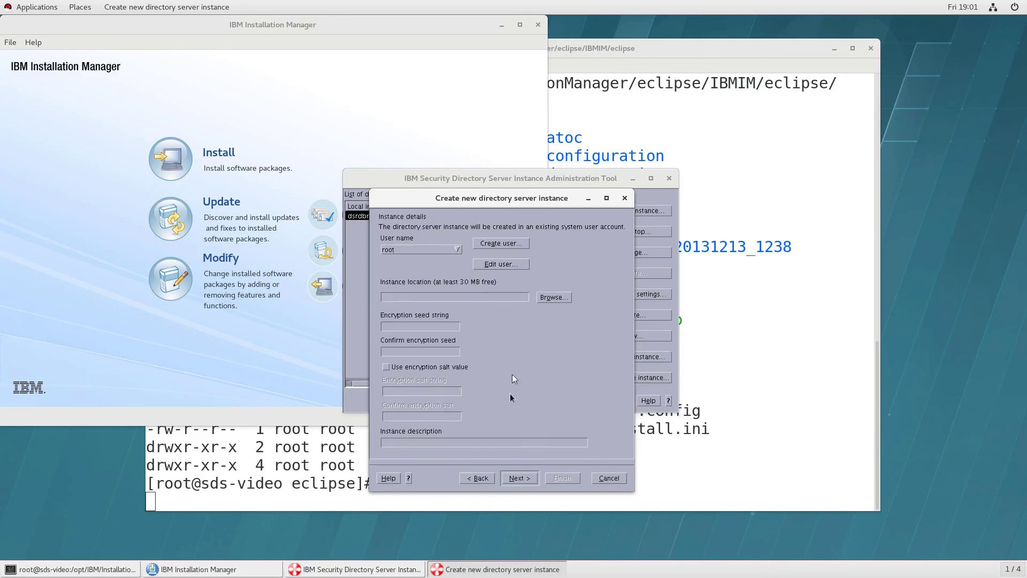
click(457, 249)
click(450, 324)
click(553, 297)
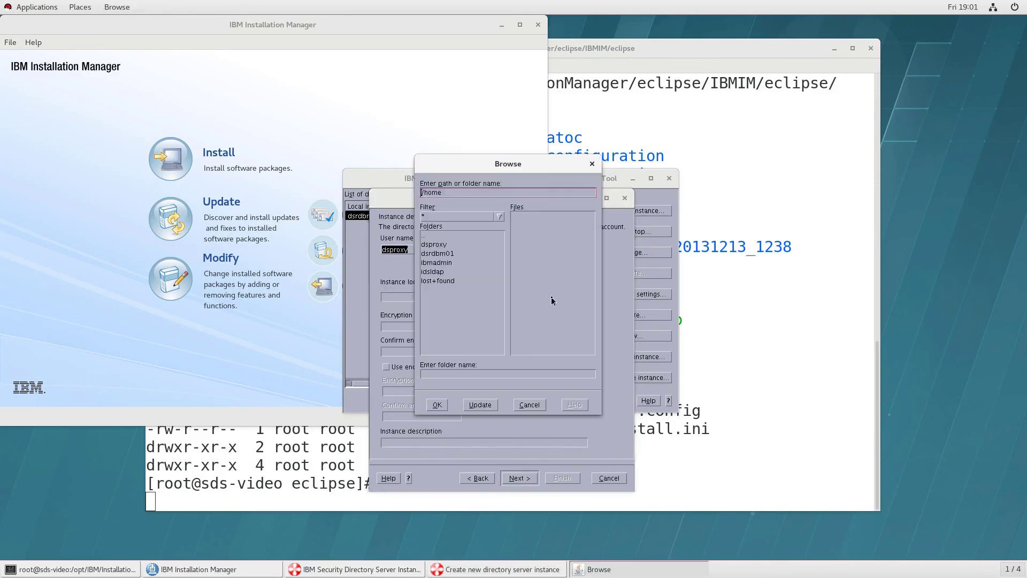
click(445, 245)
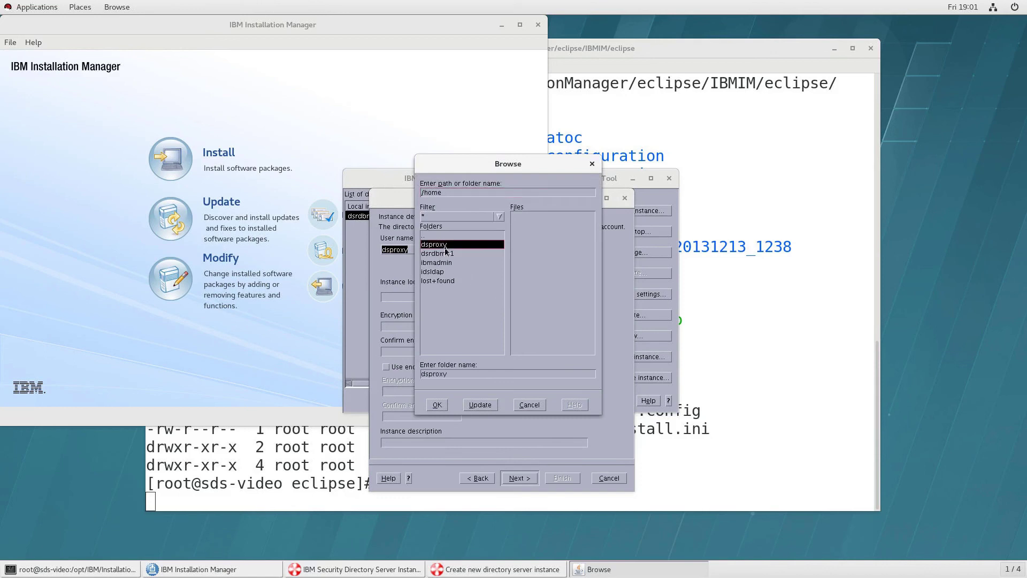
click(438, 404)
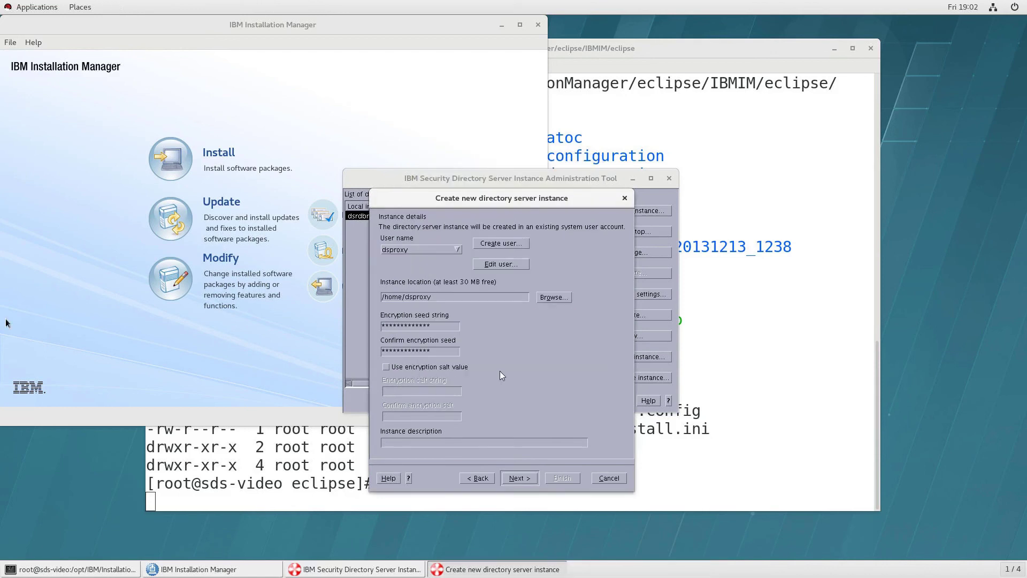
- Create dsproxy on port 1389 with admin DN cn=root and its password, then close the results
click(518, 478)
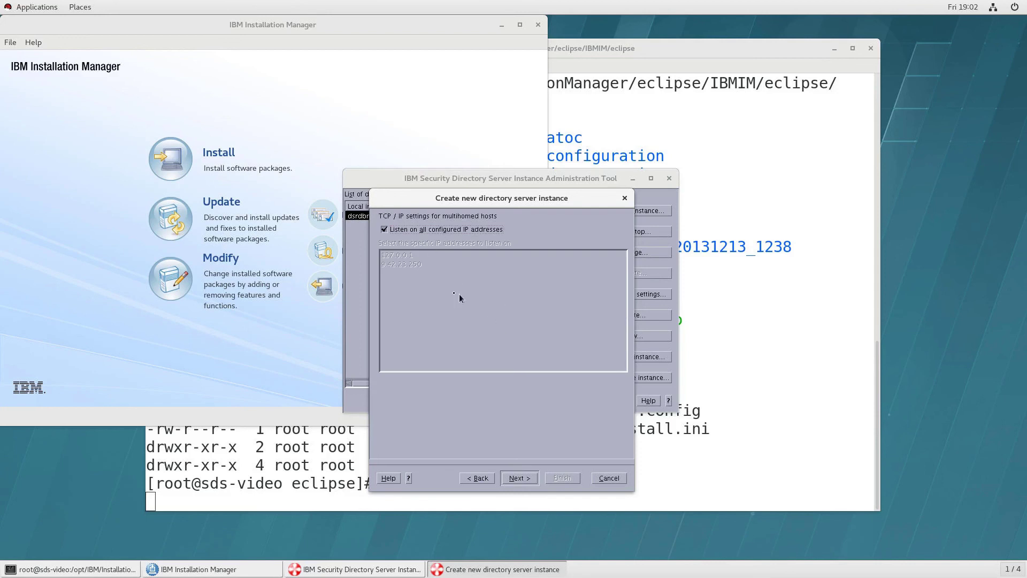
click(518, 478)
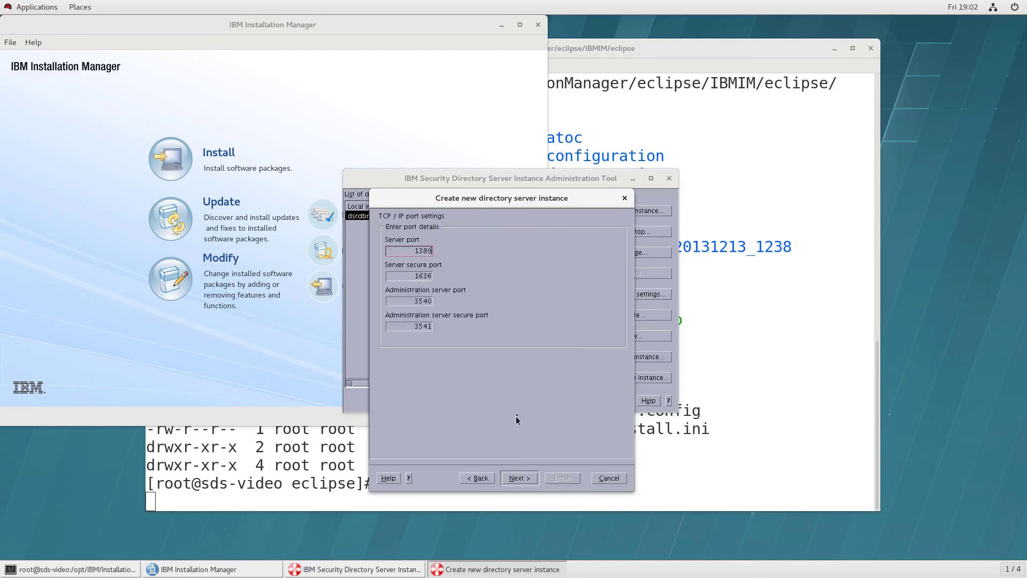
click(519, 476)
click(477, 477)
drag(418, 251, 433, 251)
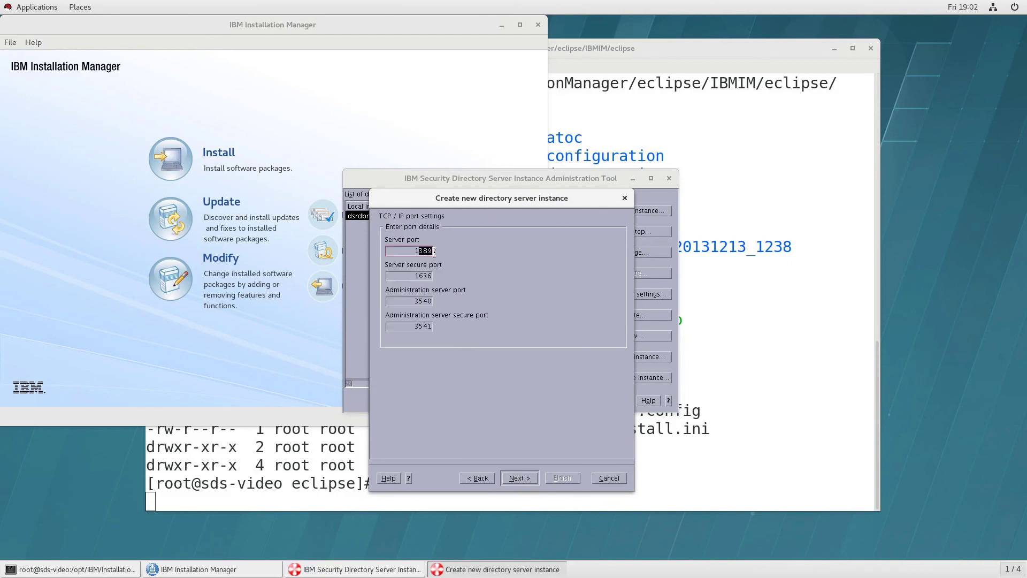
click(421, 276)
click(514, 477)
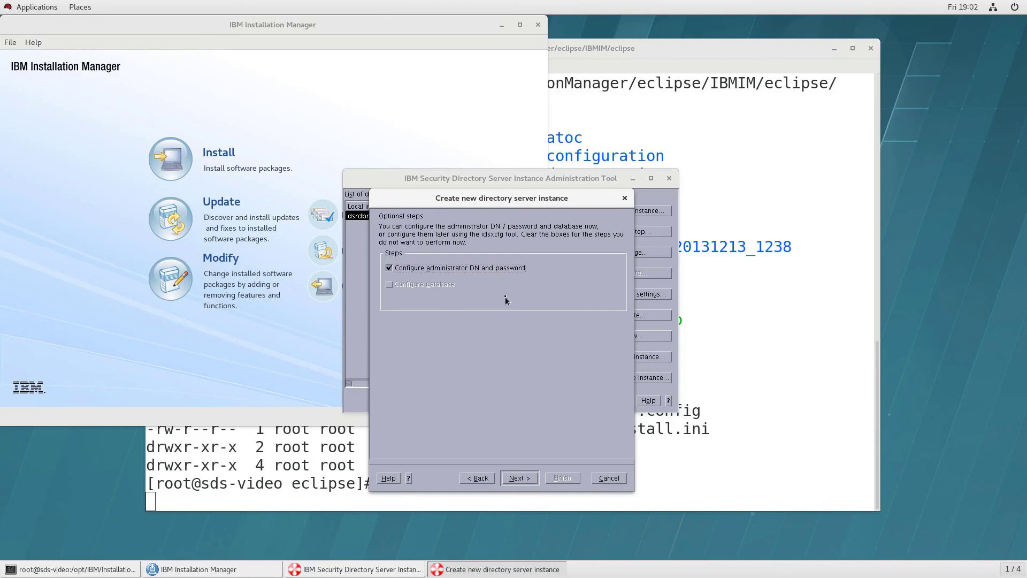
click(511, 479)
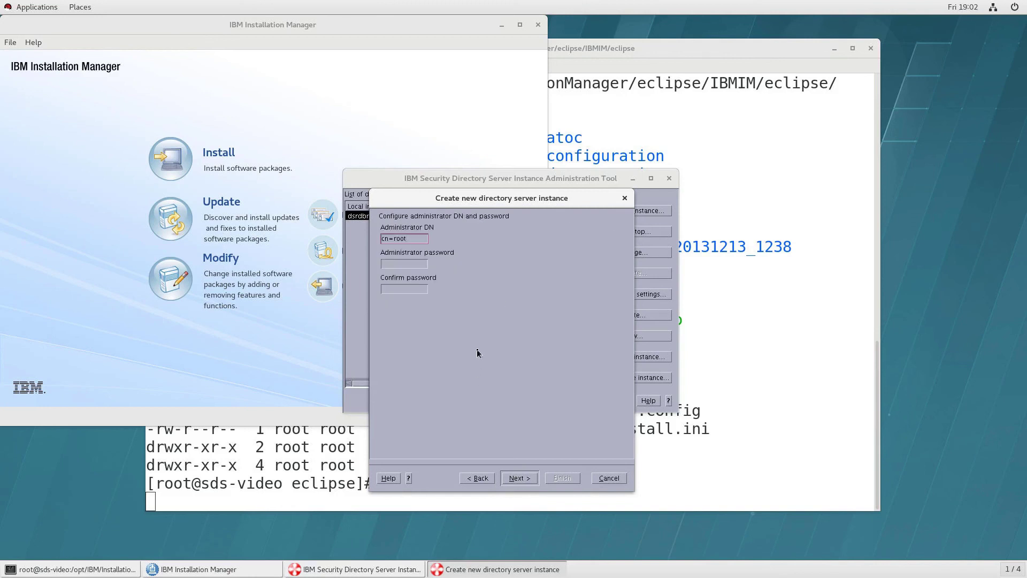
click(519, 478)
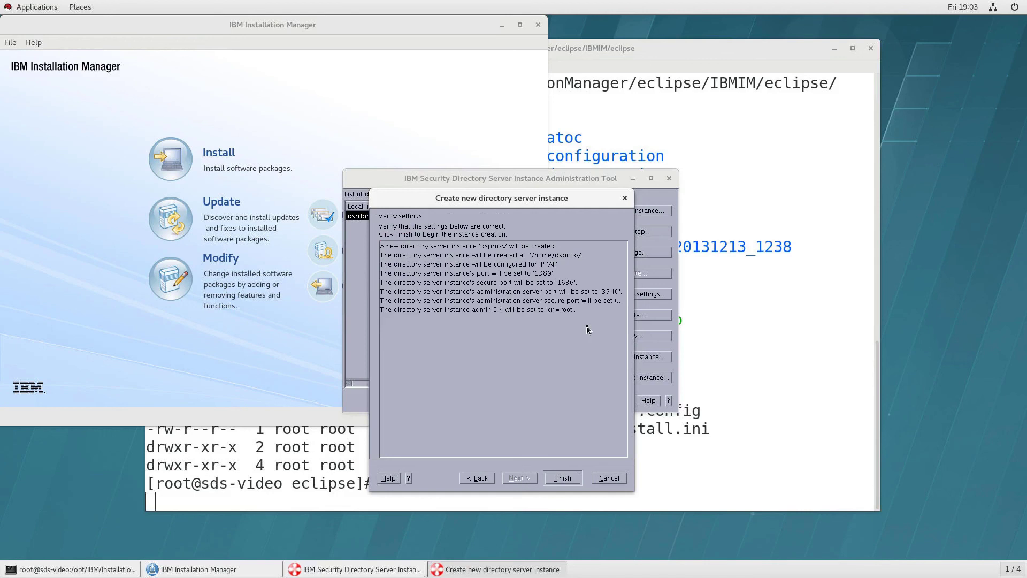
click(563, 478)
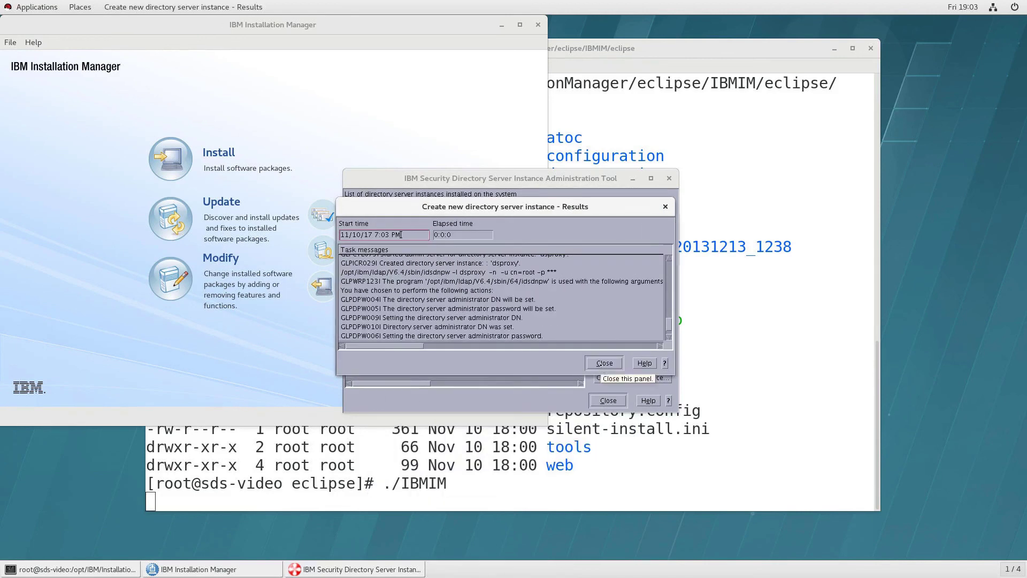
click(605, 363)
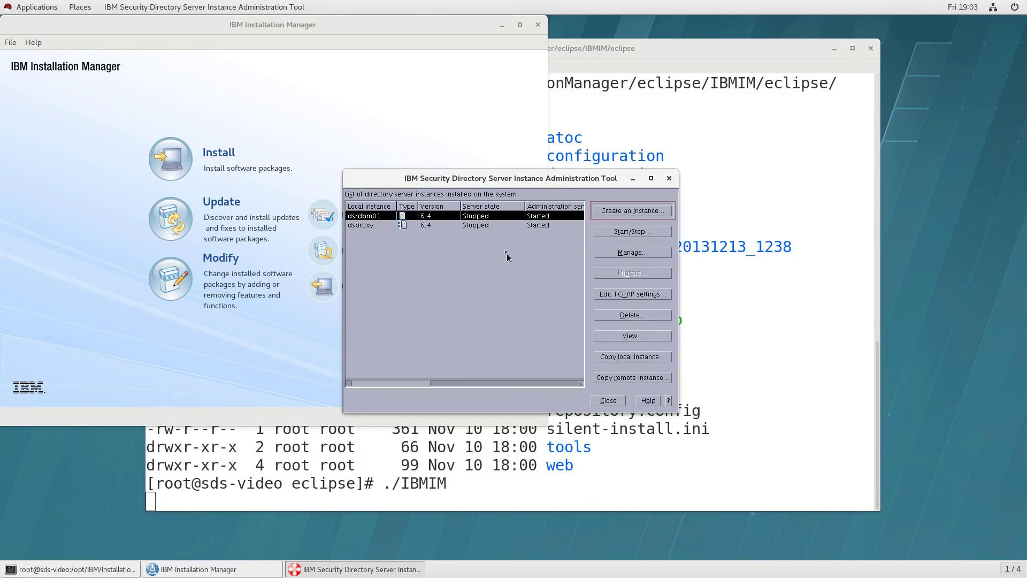
- Start the dsrdbm01 directory server
click(521, 218)
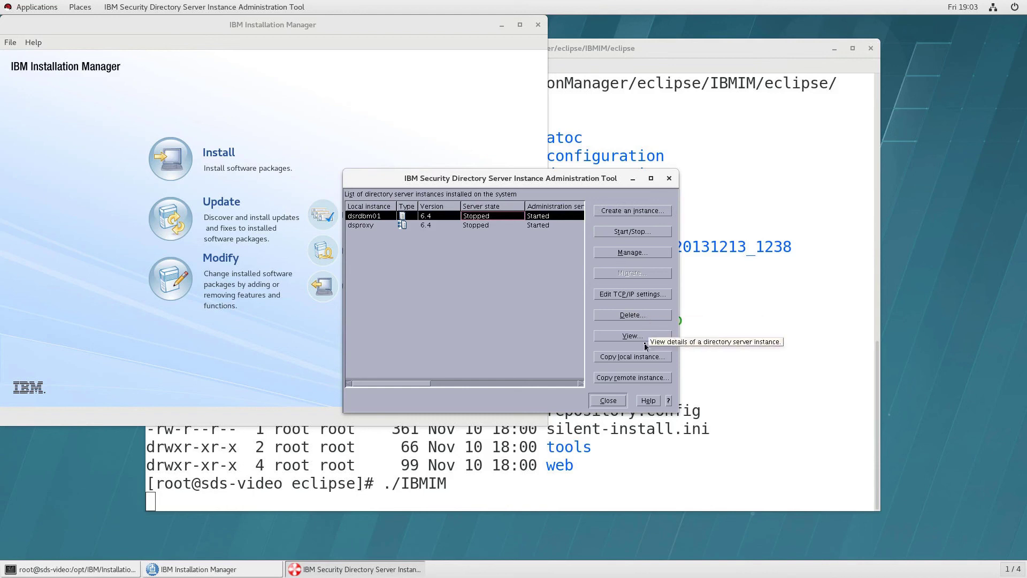
click(623, 236)
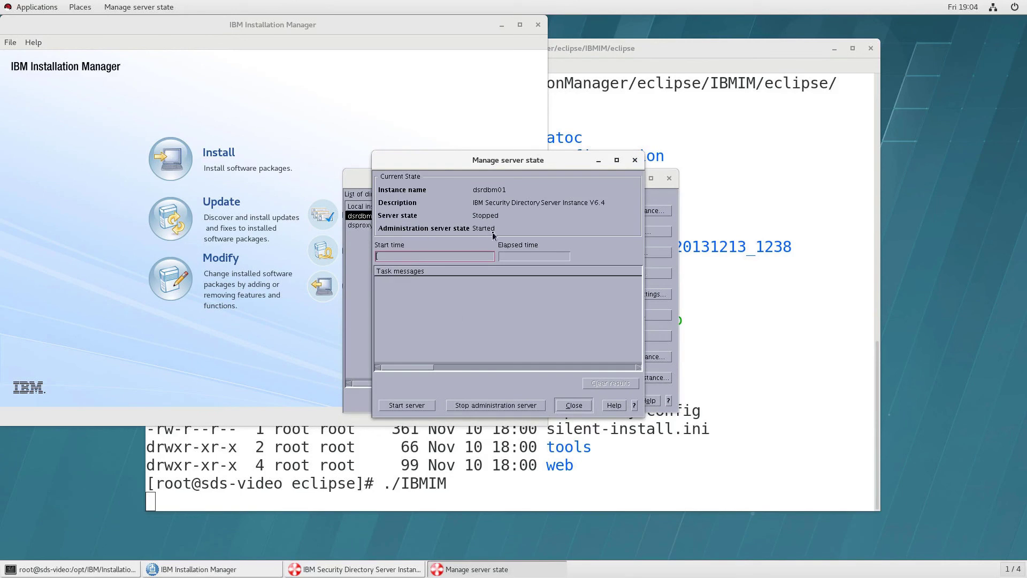
click(415, 407)
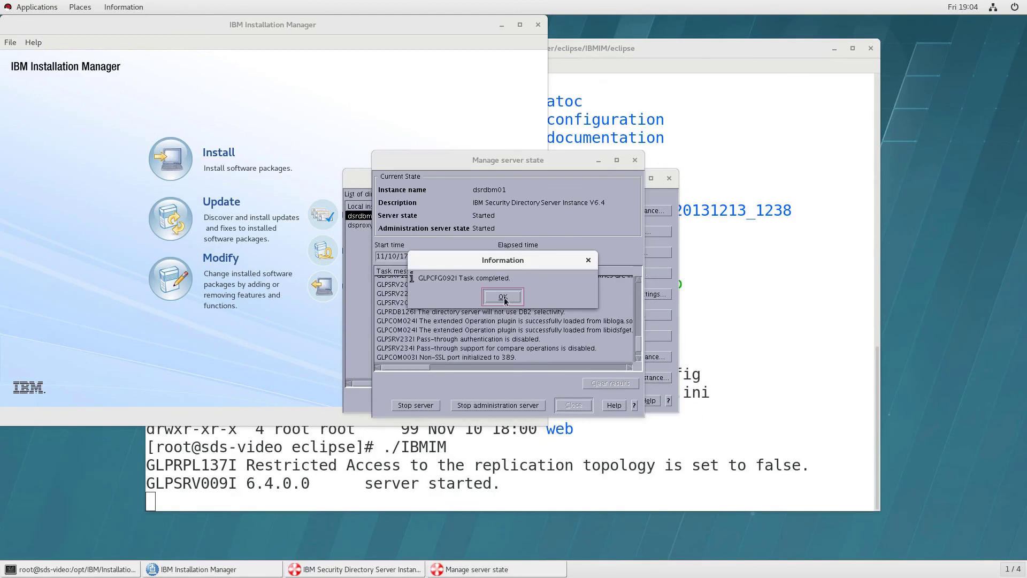
click(503, 298)
click(575, 406)
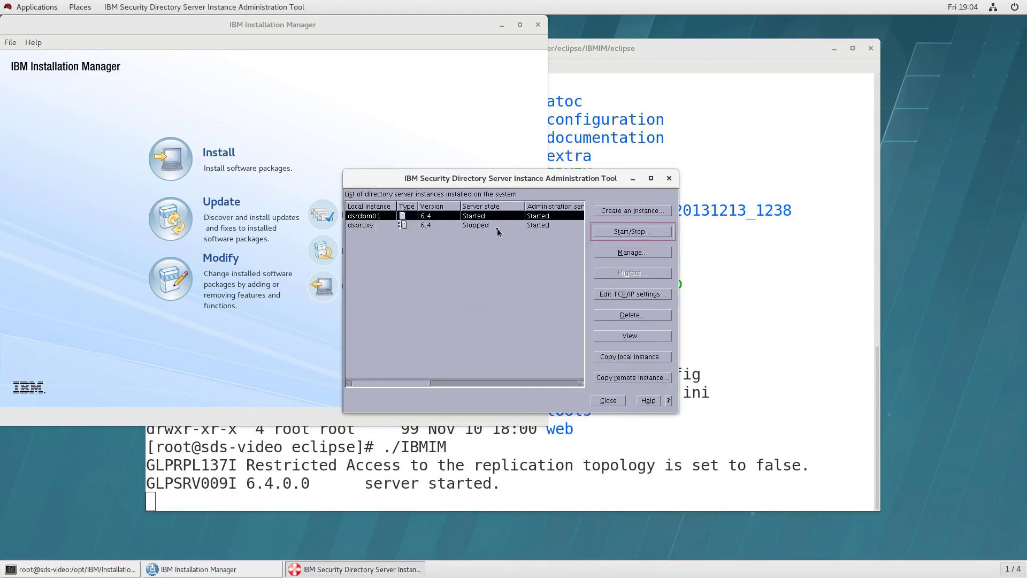
- Try to start the dsproxy server, which fails and stays stopped
click(479, 224)
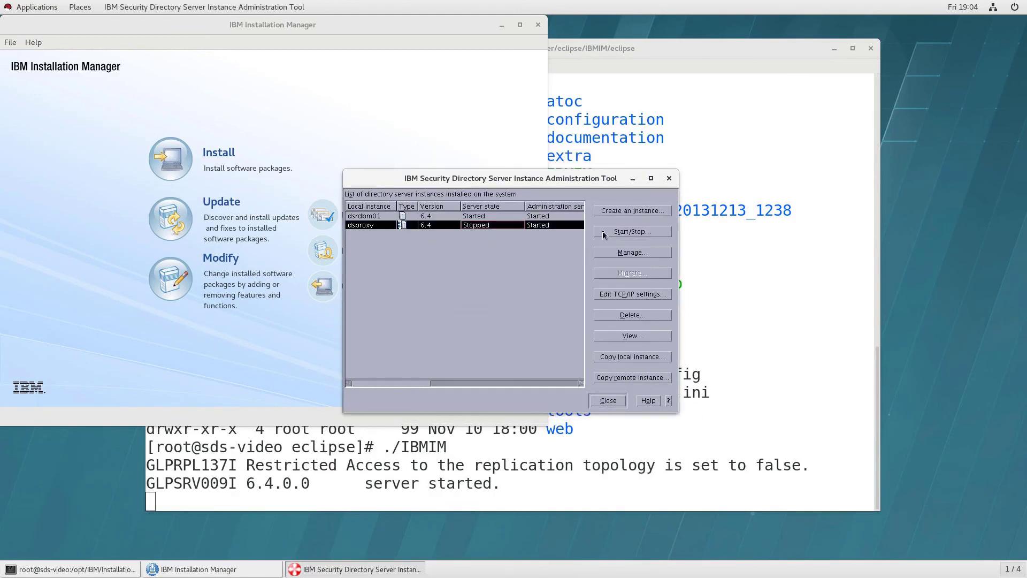
click(603, 234)
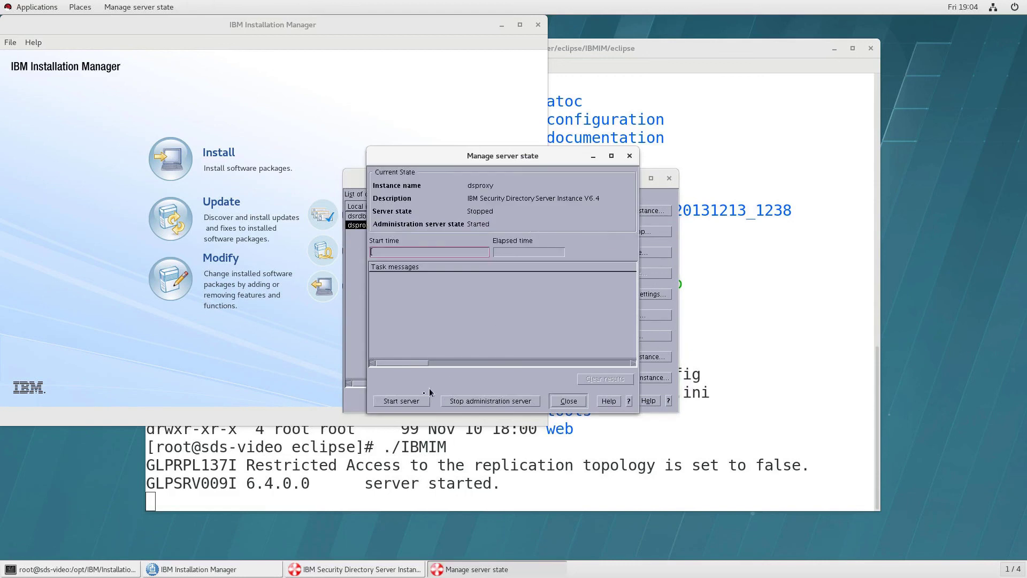
click(419, 402)
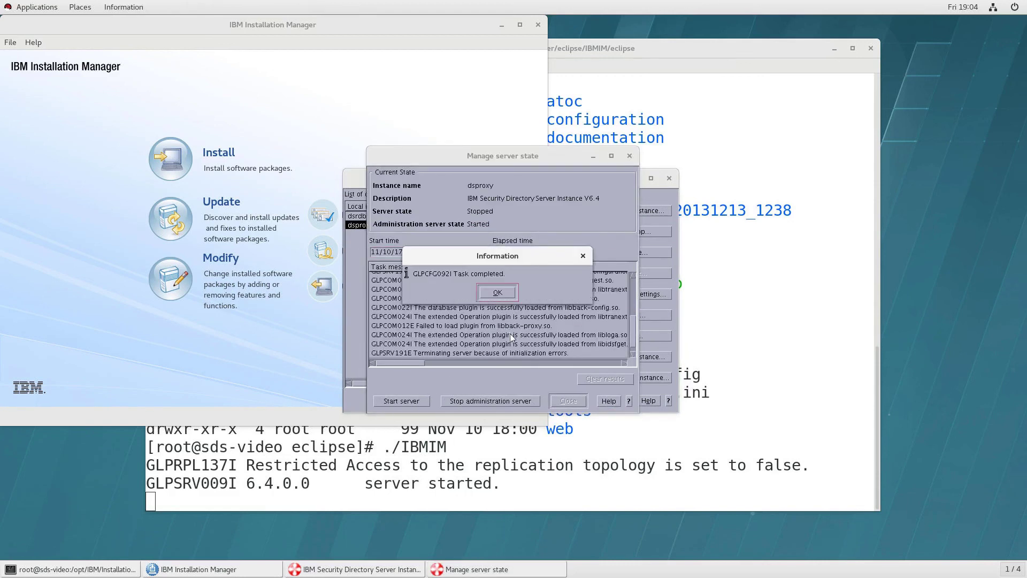
click(502, 292)
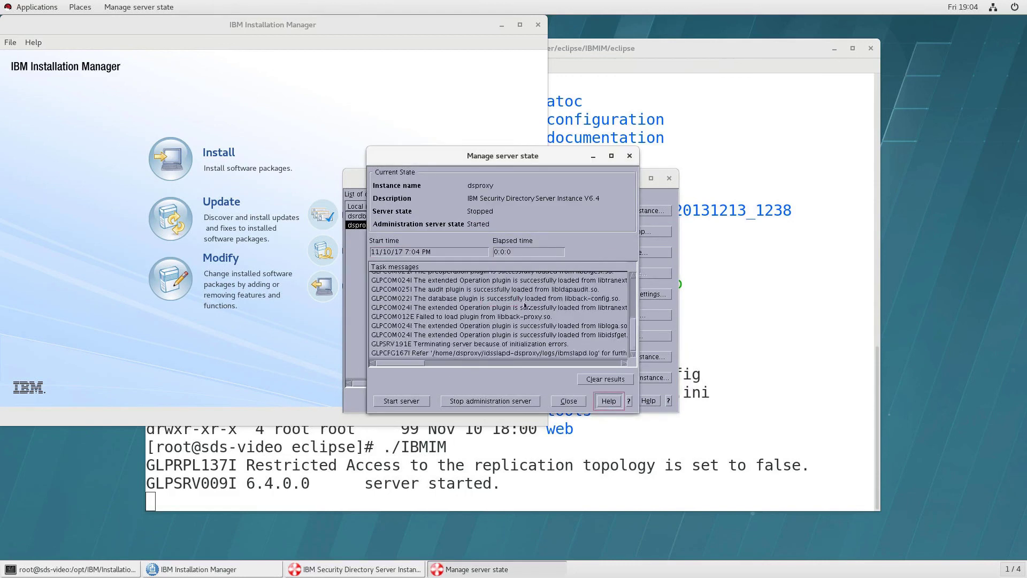
click(569, 400)
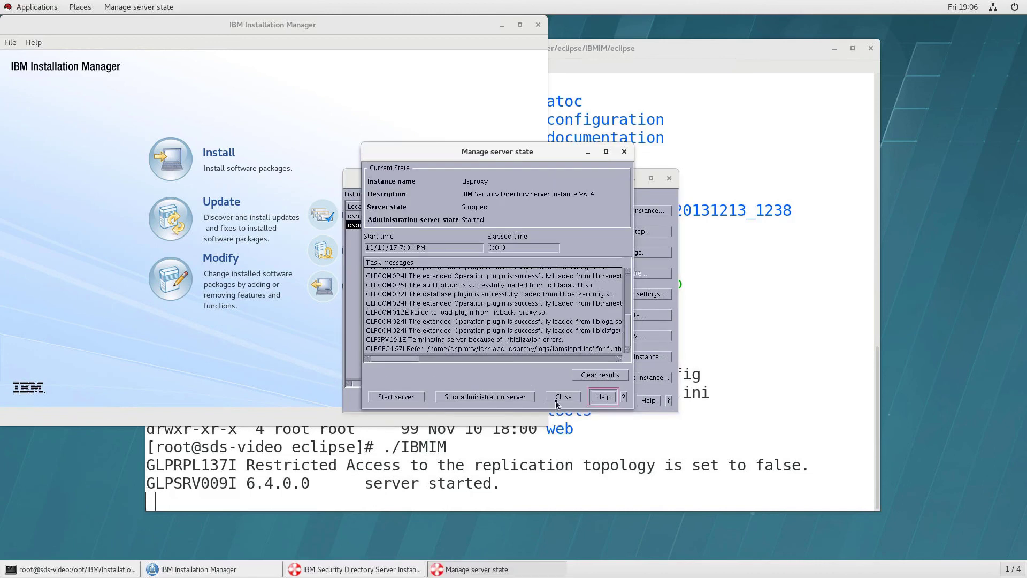
click(556, 399)
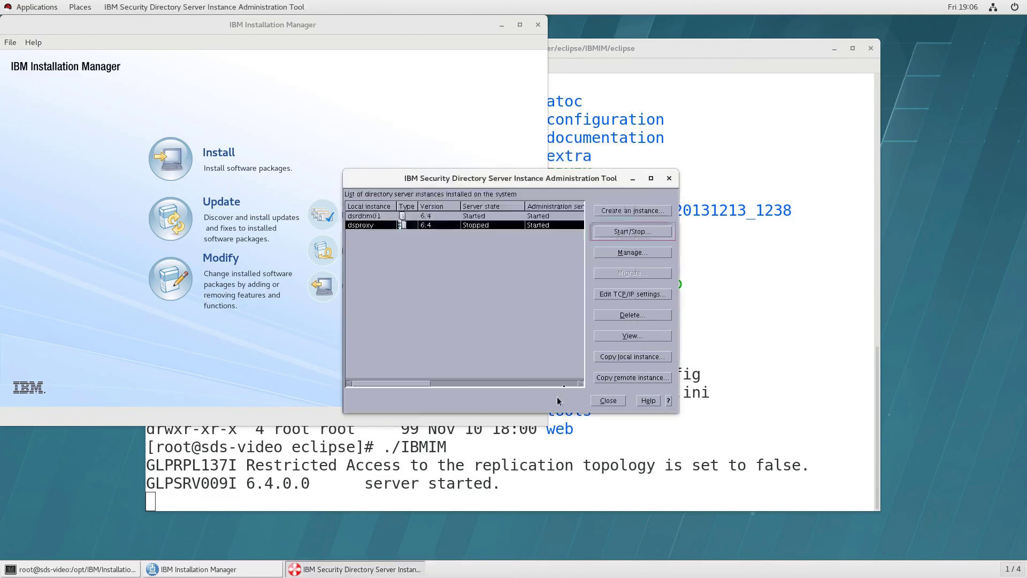
- Open dsproxy's Configuration Tool, confirm Manage suffixes shows none, then reselect dsrdbm01
click(630, 252)
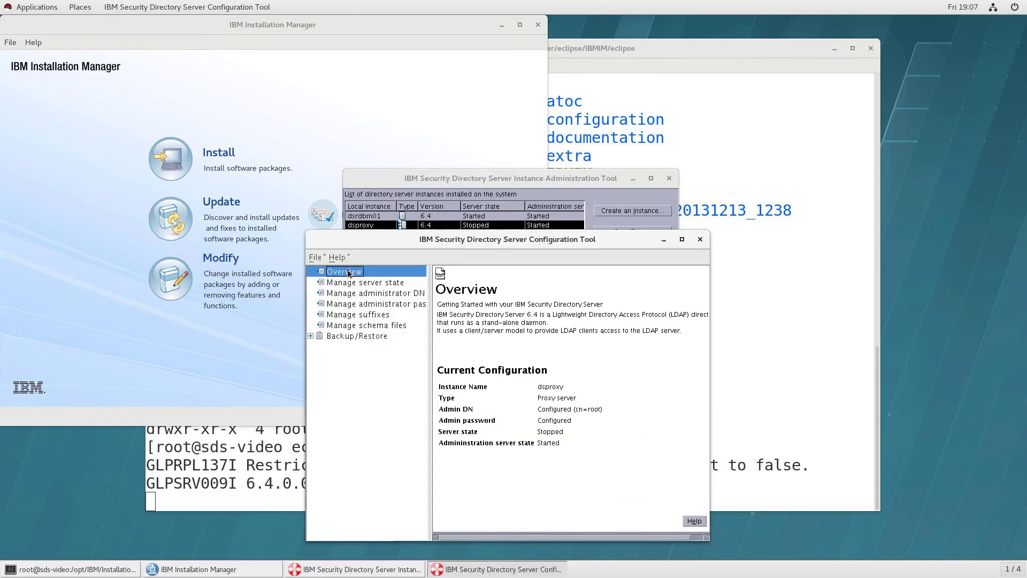
click(366, 283)
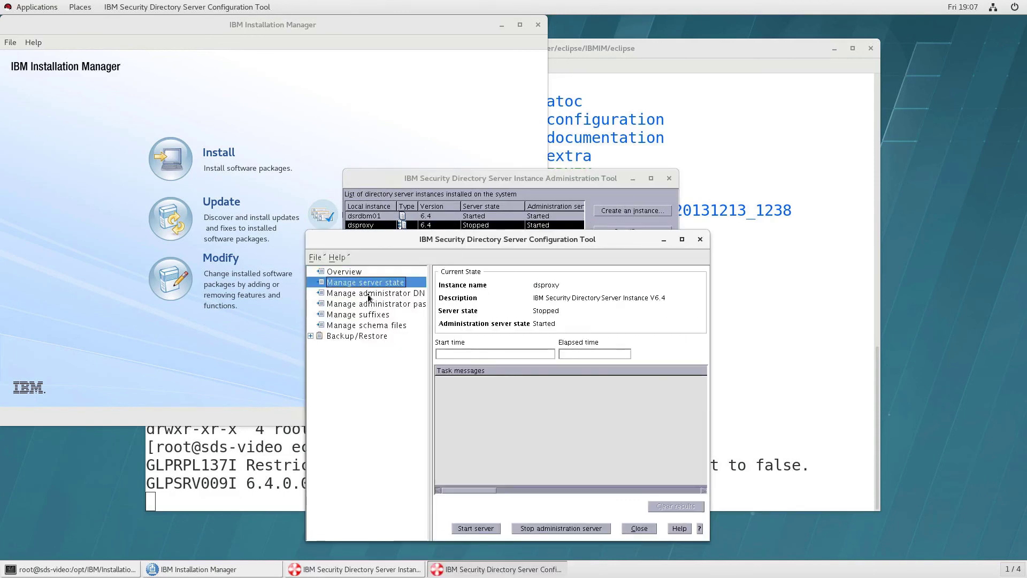
click(368, 293)
click(370, 303)
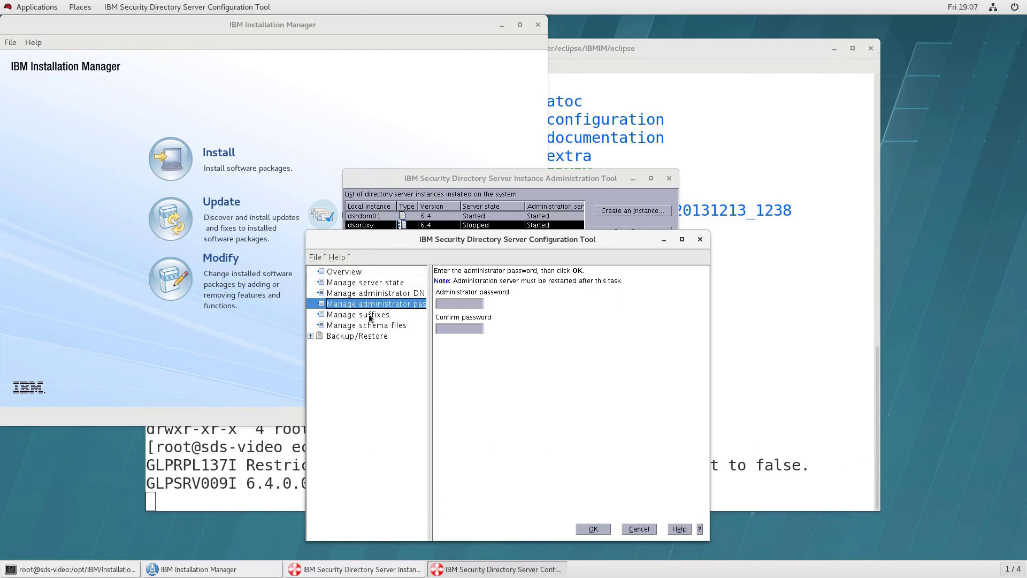
click(370, 315)
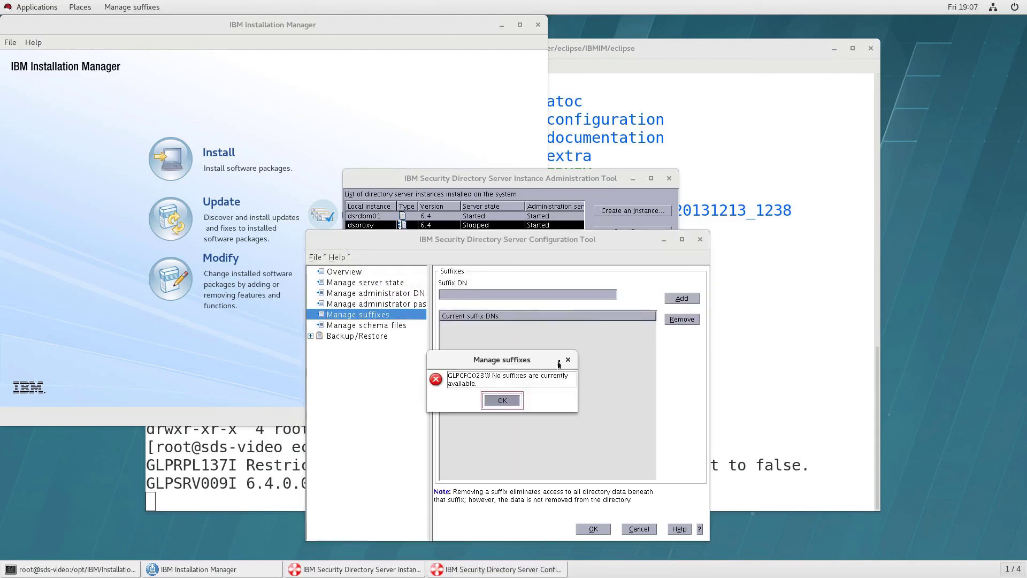
click(499, 401)
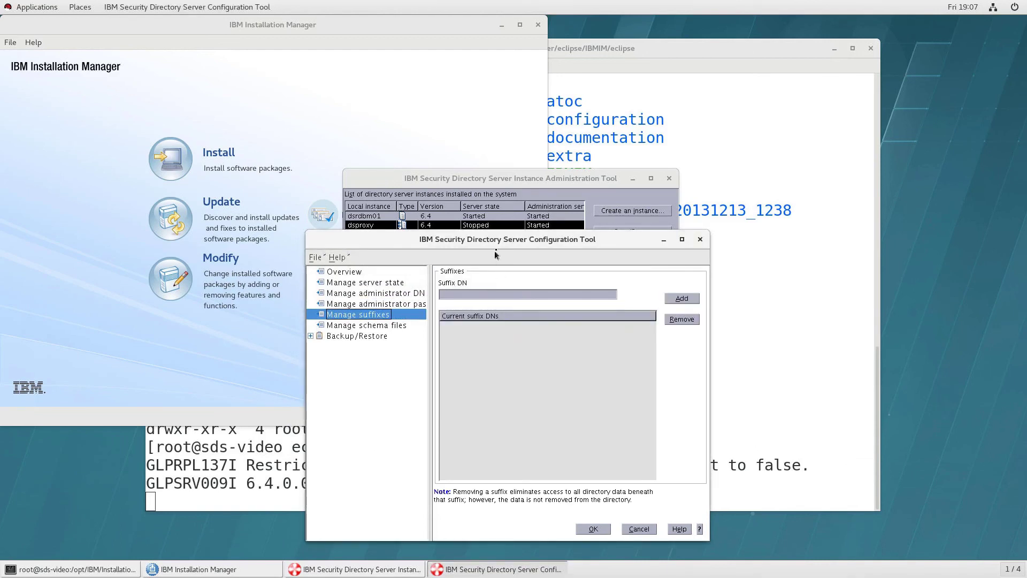
drag(496, 243, 1024, 240)
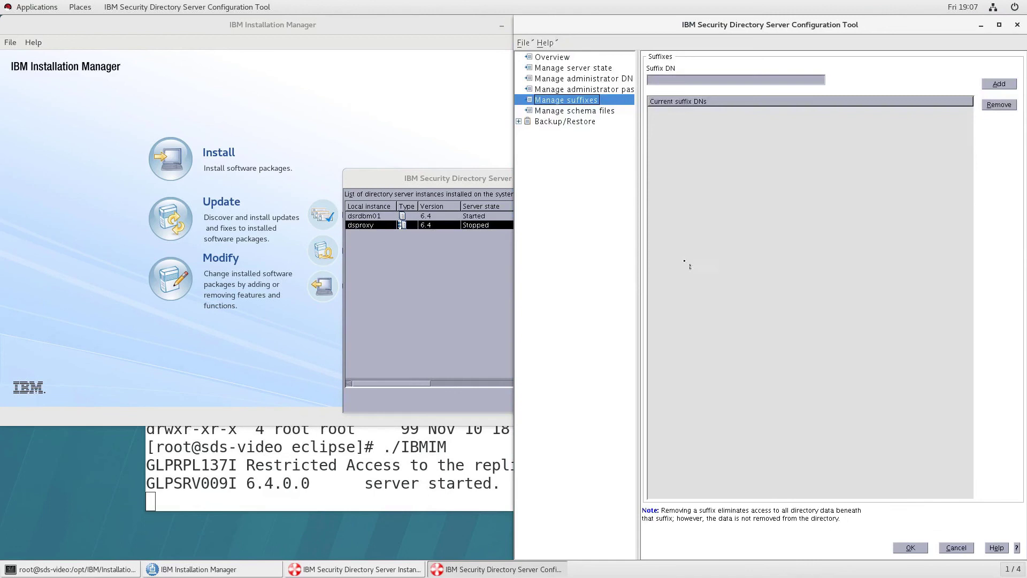
click(493, 268)
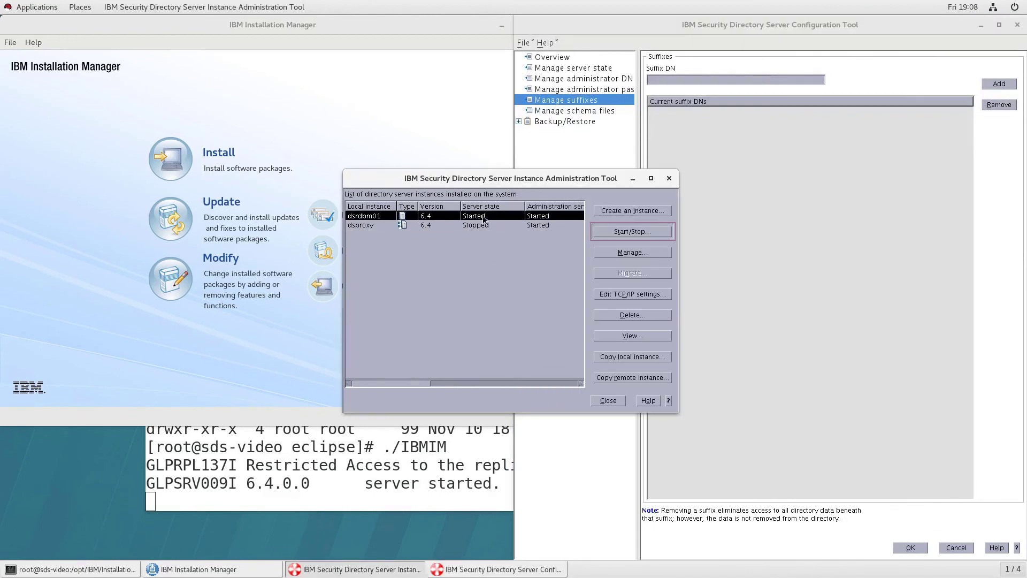
- Look up dsrdbm01's o=sample suffix and add o=sample to dsproxy's suffixes
key(Tab)
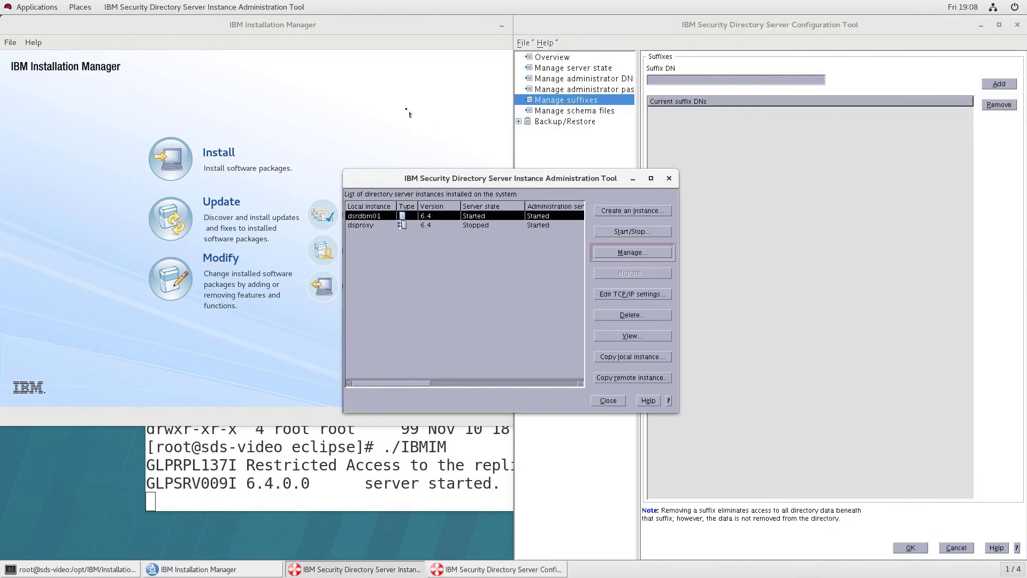
key(Return)
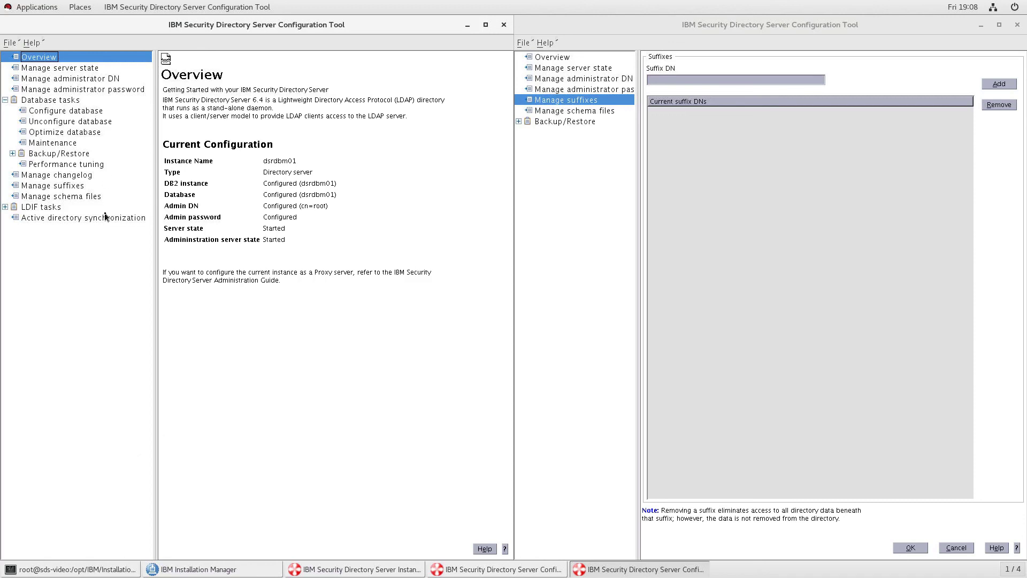
click(99, 186)
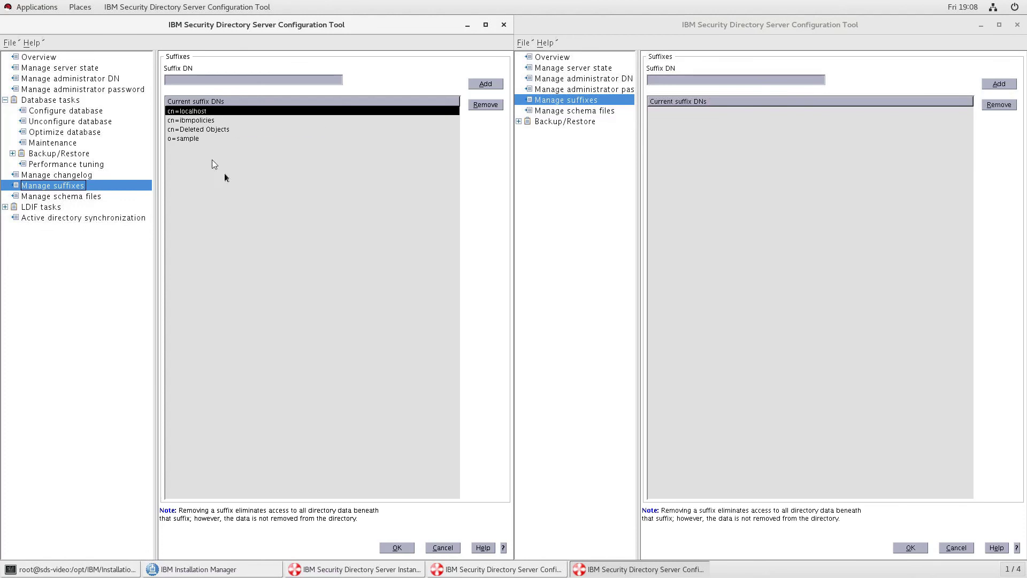
click(205, 140)
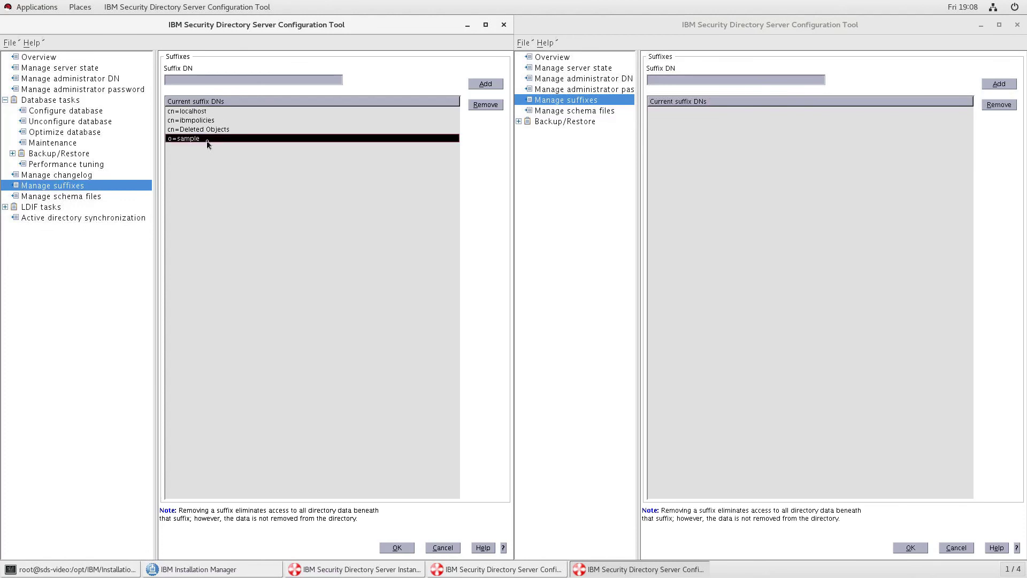
click(724, 128)
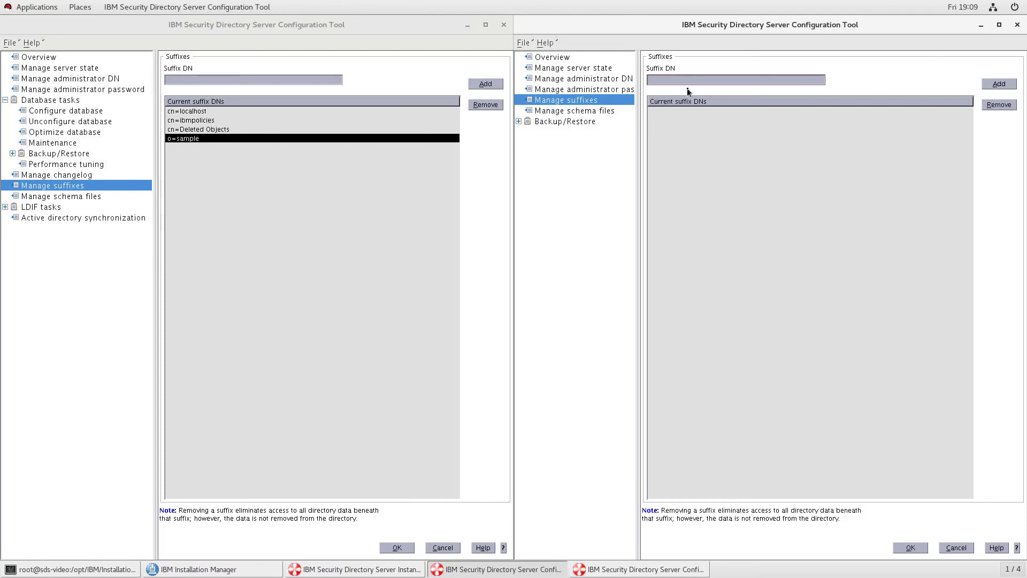
text(sample)
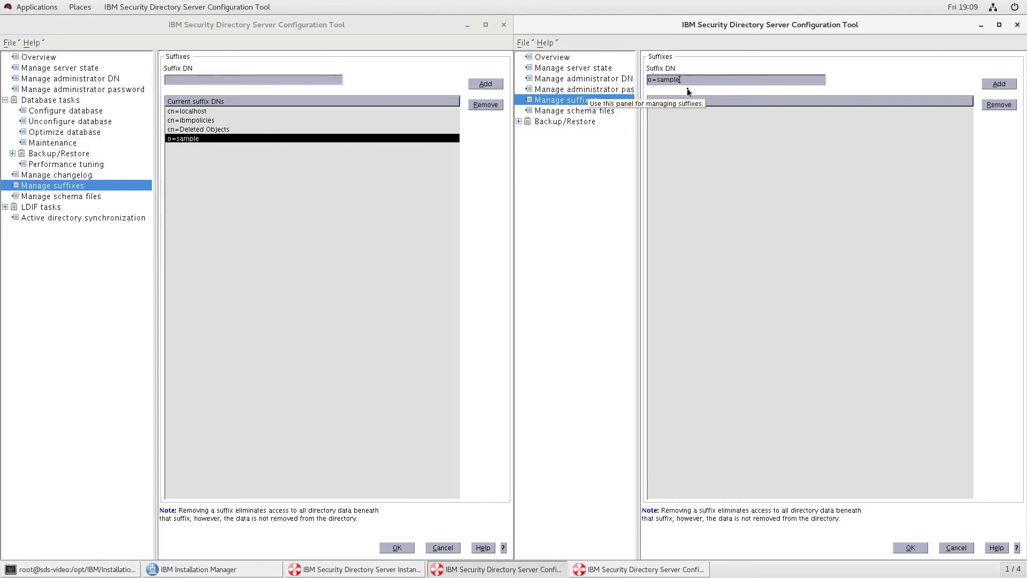
click(998, 85)
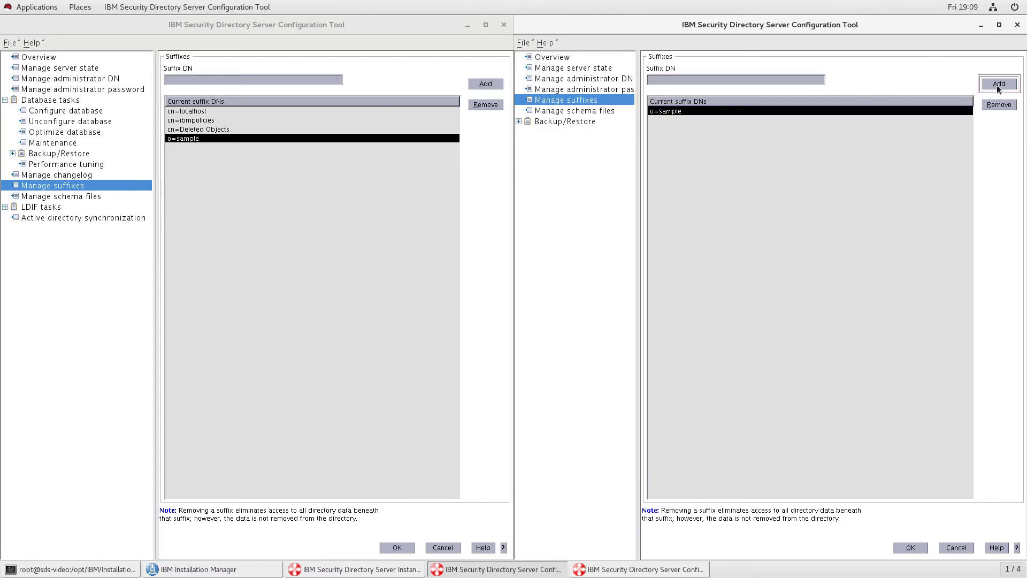
click(915, 548)
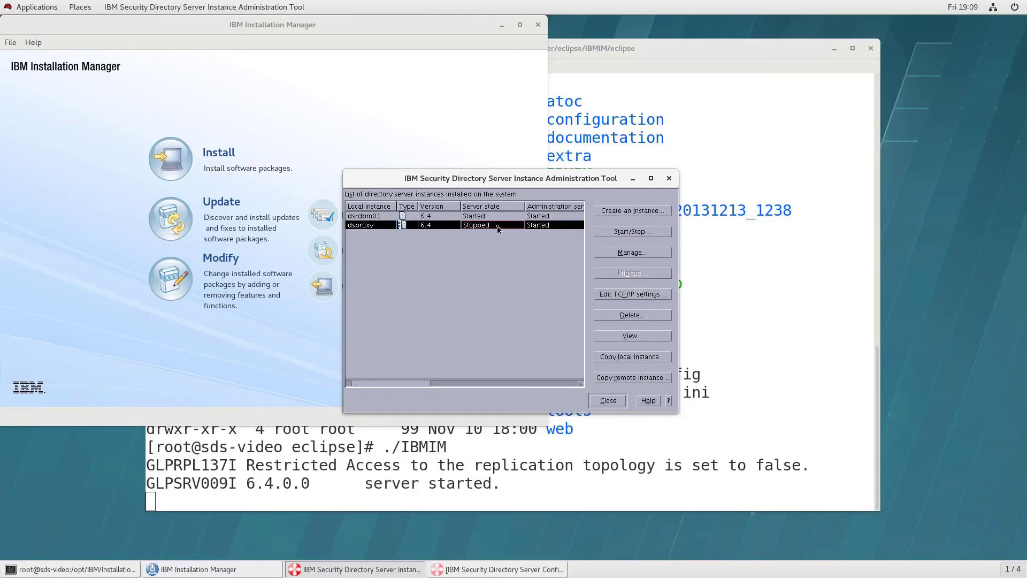
- Try starting dsproxy and inspect the terminating server error
click(624, 232)
click(276, 547)
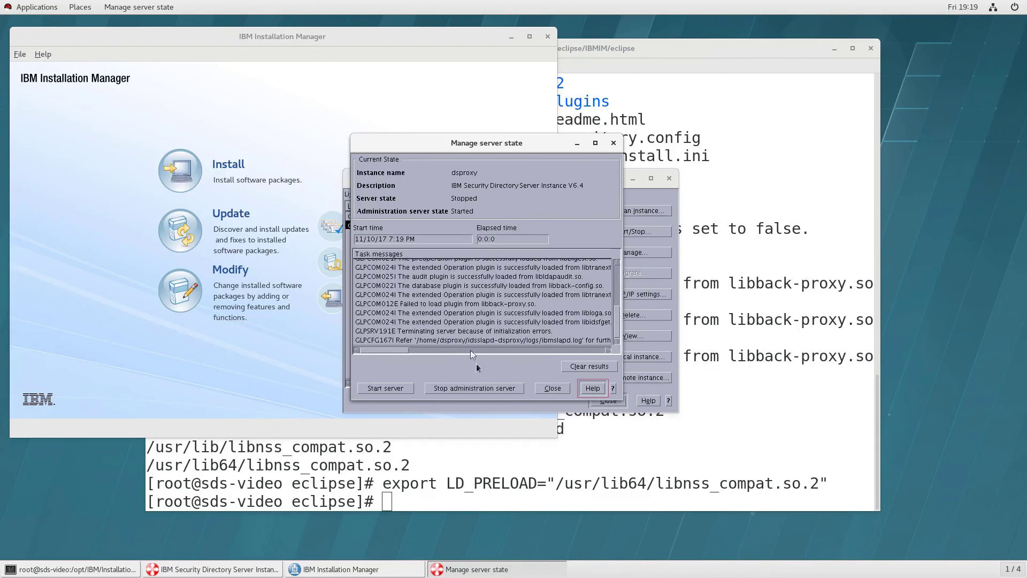
click(468, 332)
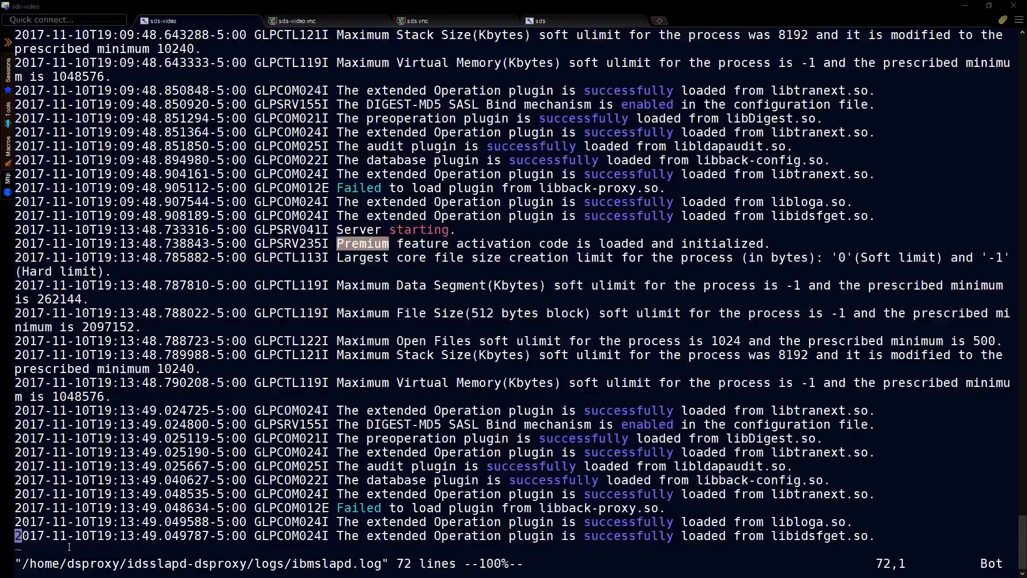
drag(22, 563, 376, 569)
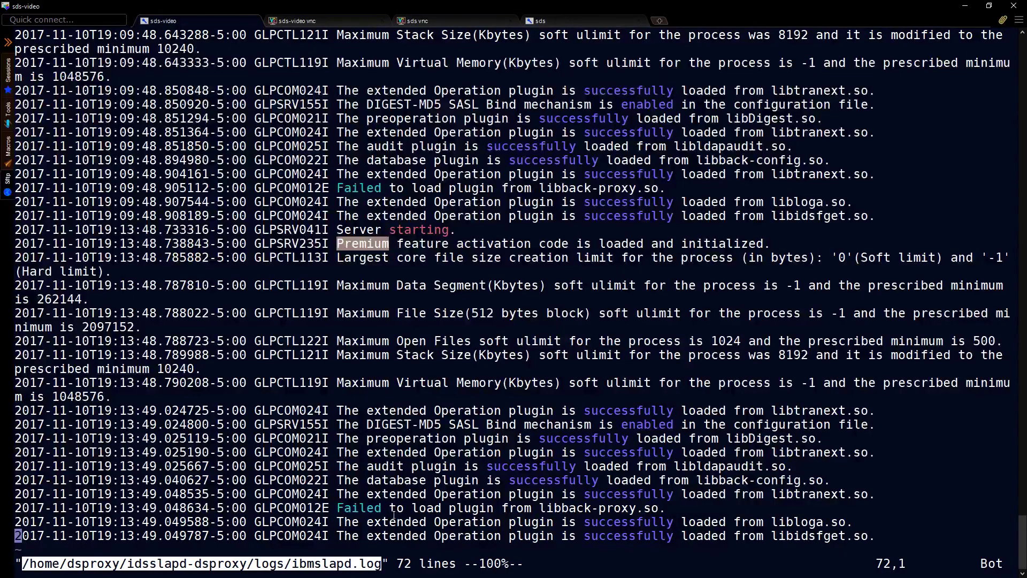
drag(339, 507, 652, 511)
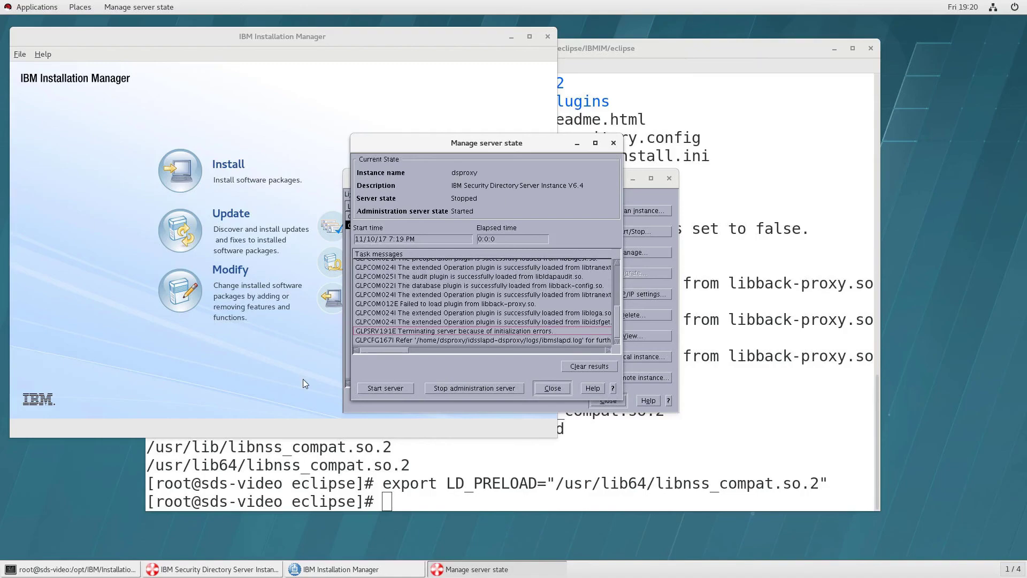
- Modify the Directory Server package, checking the Proxy Server and Web Administration Tool features
click(303, 379)
click(234, 272)
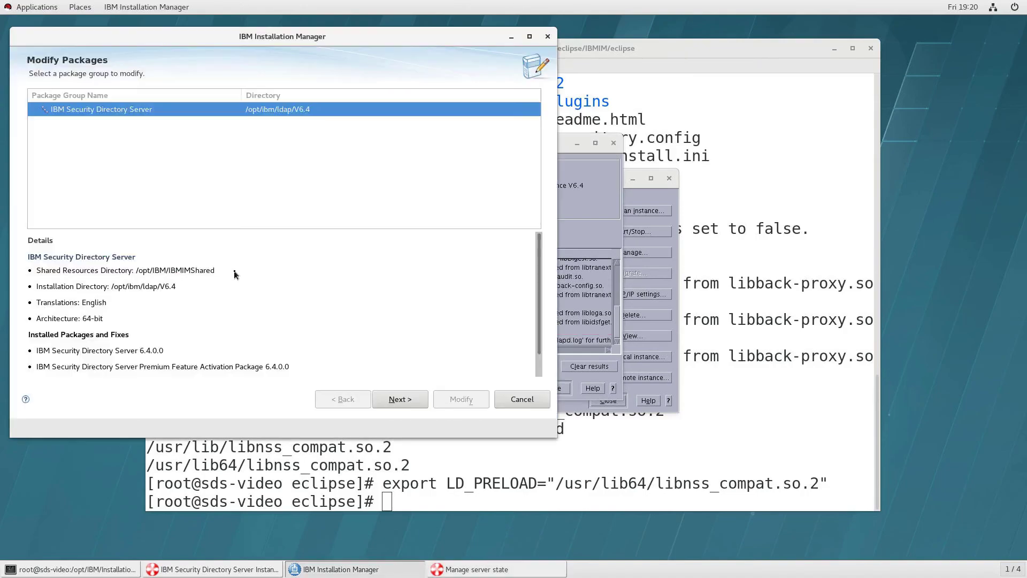
click(400, 405)
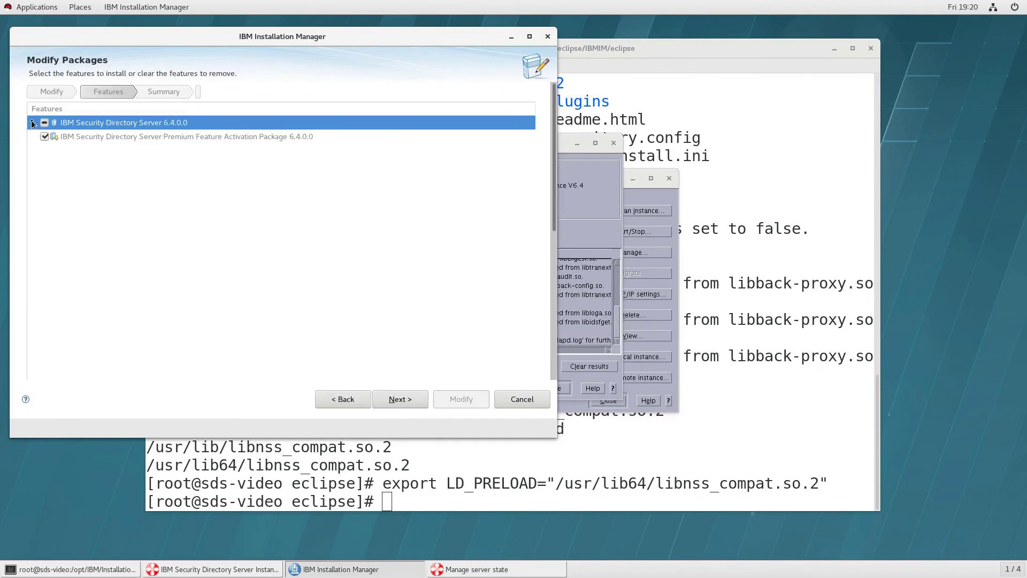
click(34, 123)
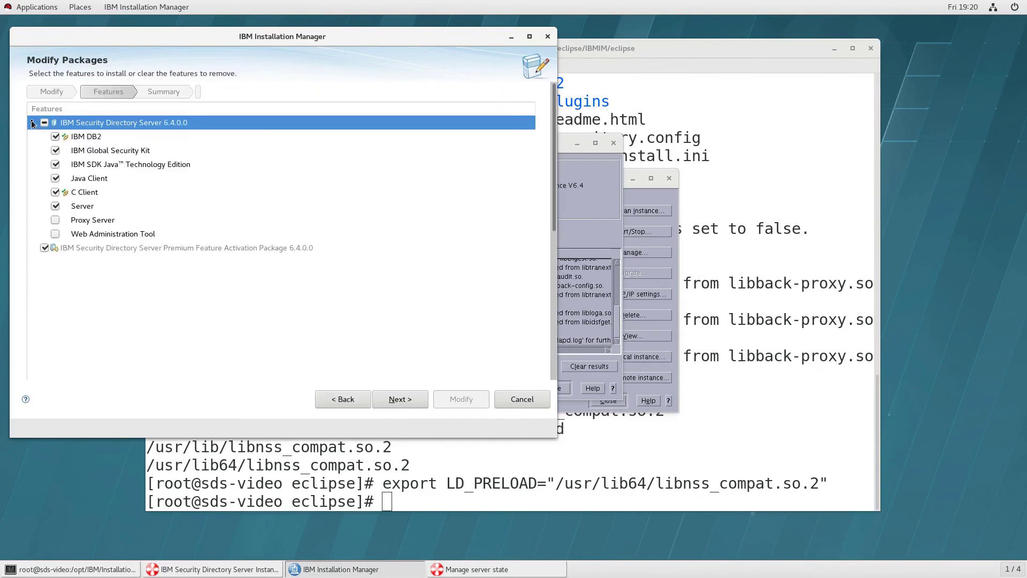
click(76, 224)
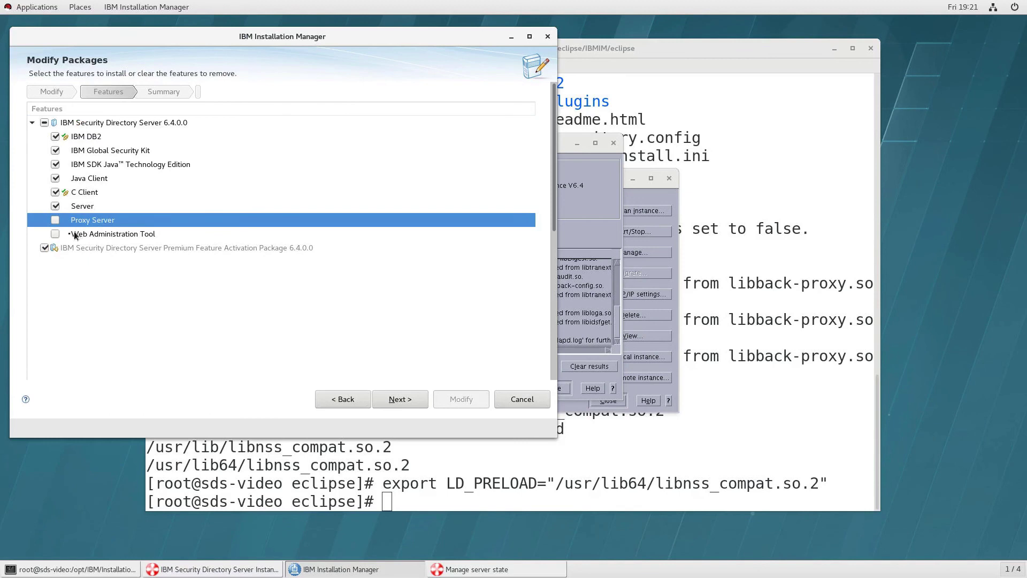
click(55, 220)
click(56, 234)
- Apply the feature modification and finish the wizard
key(Return)
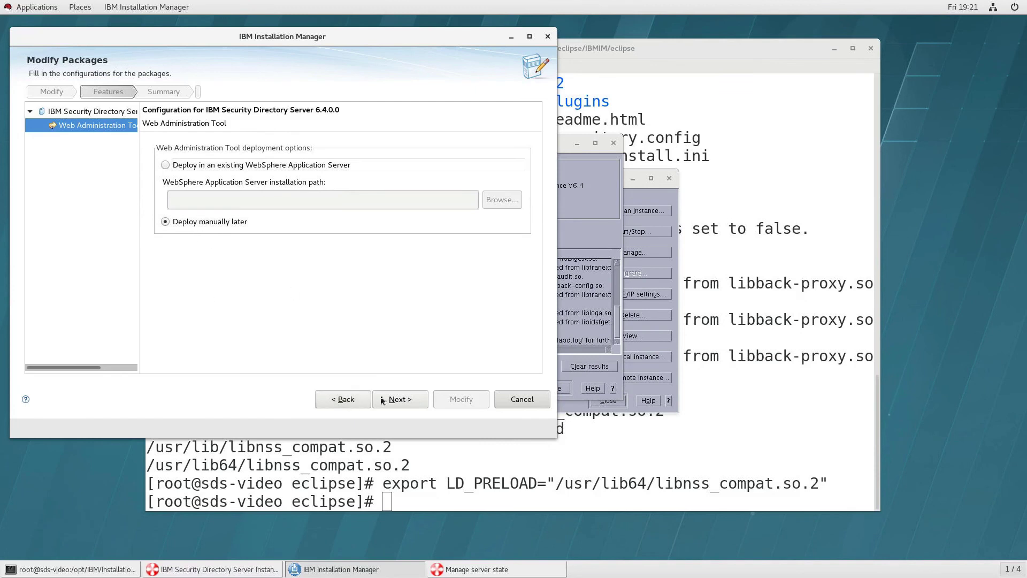
click(398, 399)
key(Return)
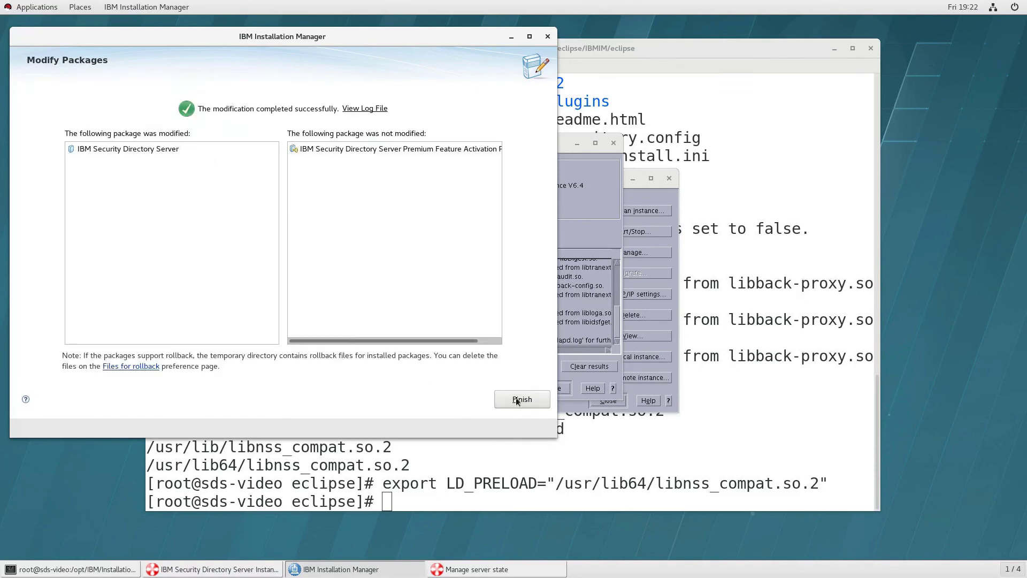
click(516, 399)
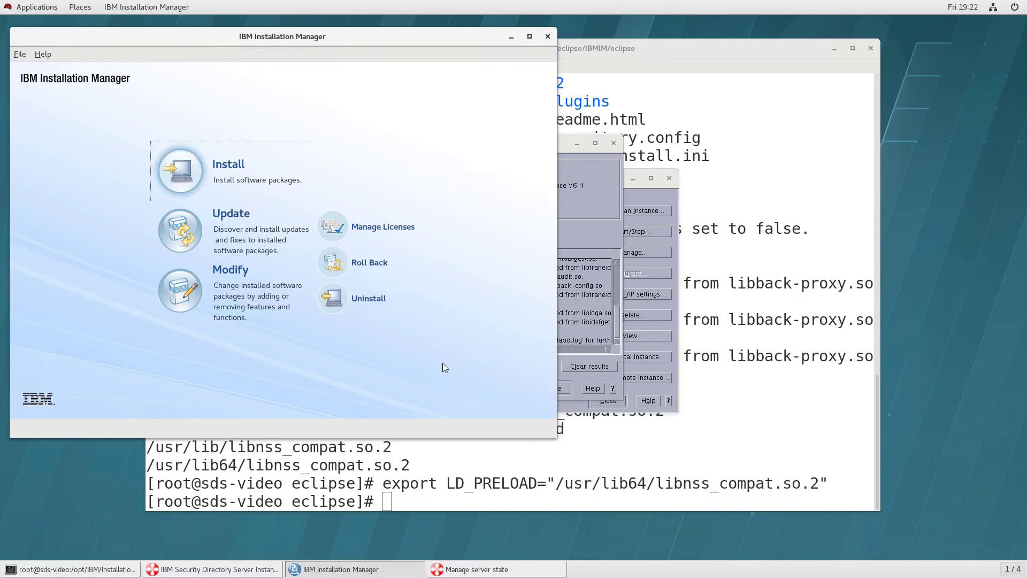
- Start dsproxy again and highlight the SDS V6.4 documentation title in Firefox
click(403, 387)
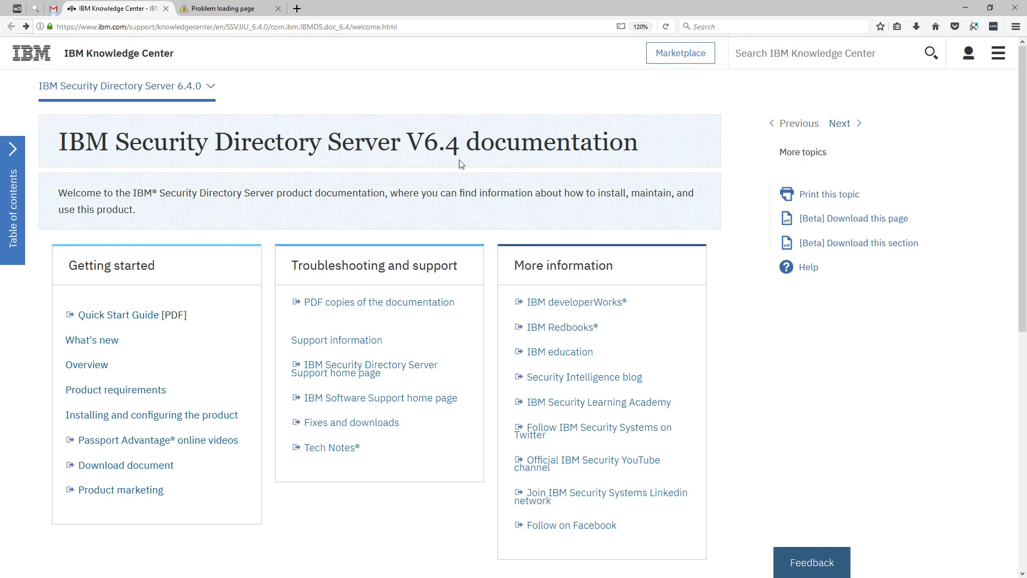
drag(494, 143, 127, 132)
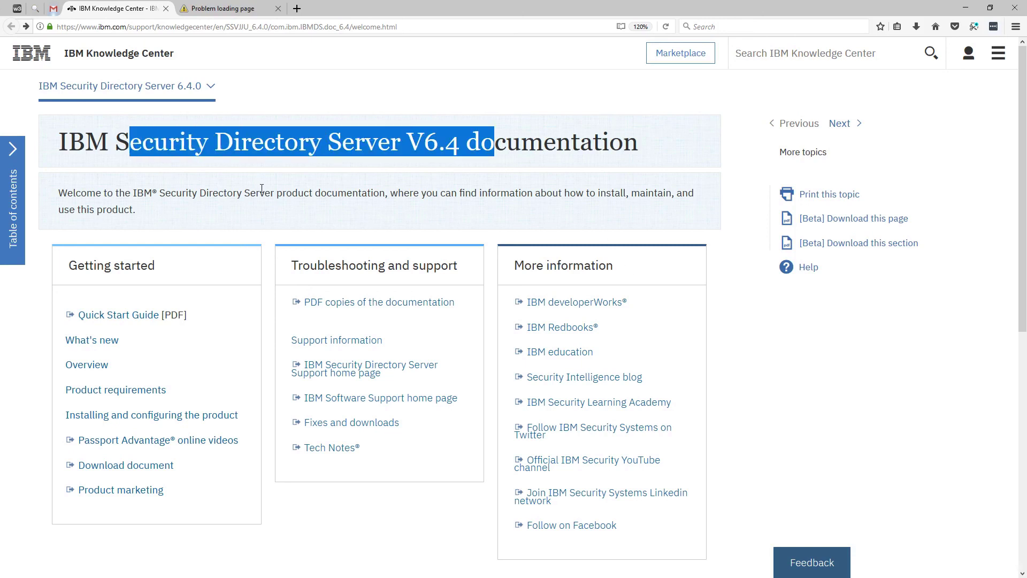